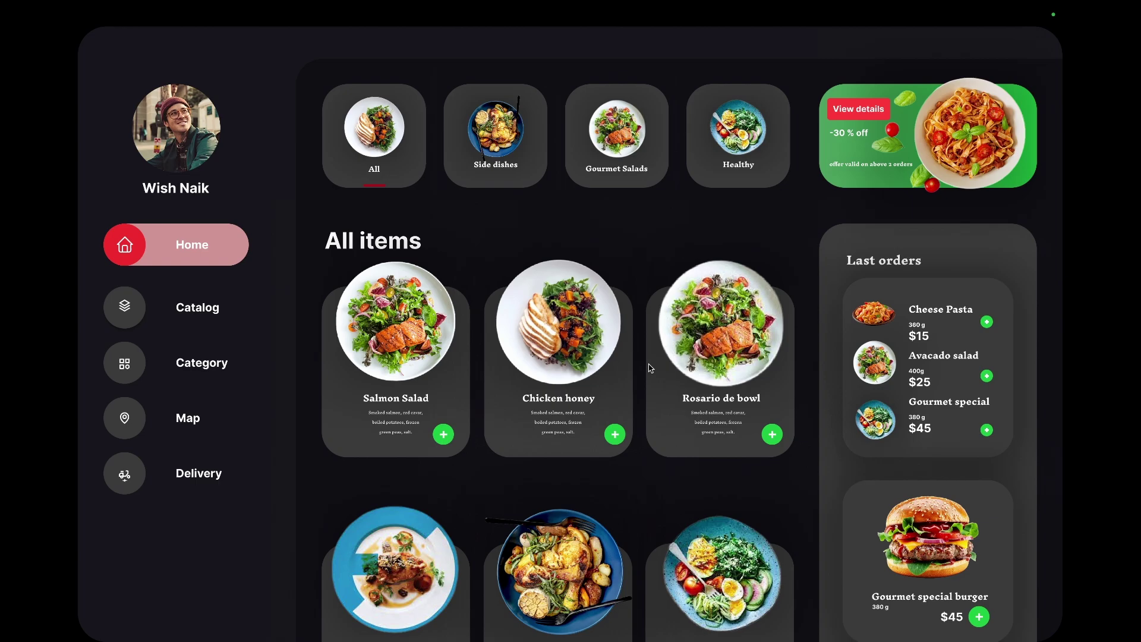
# Examine the finished food delivery website in the preview and in the Wireframing v1.0 file, including its moodboard of dish images.
pyautogui.scroll(2, 649, 368)
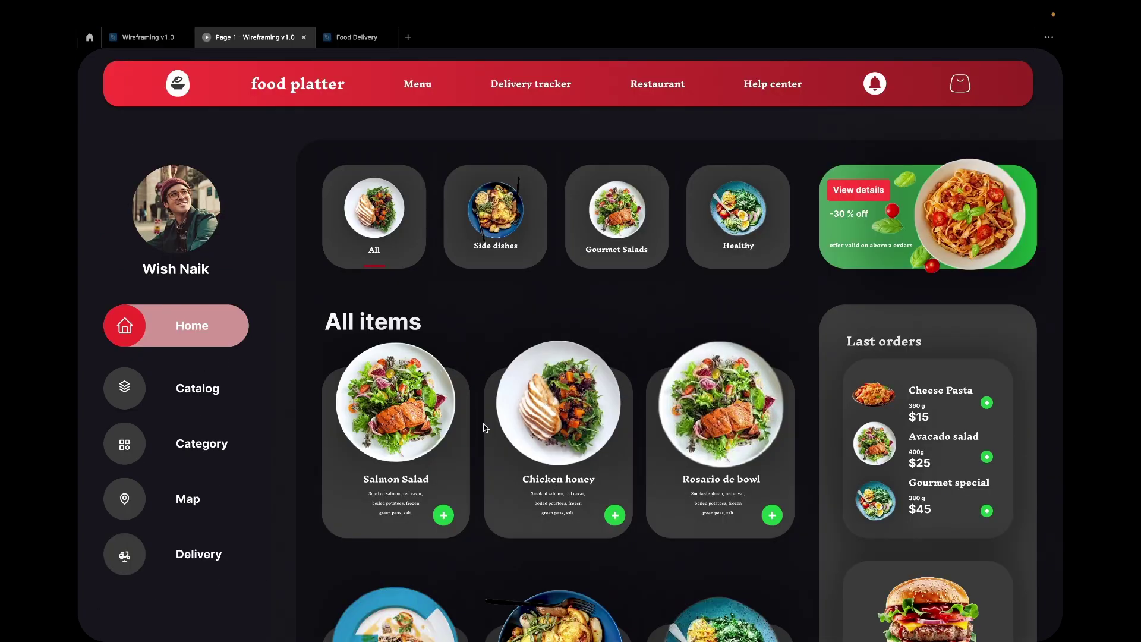
pyautogui.click(160, 43)
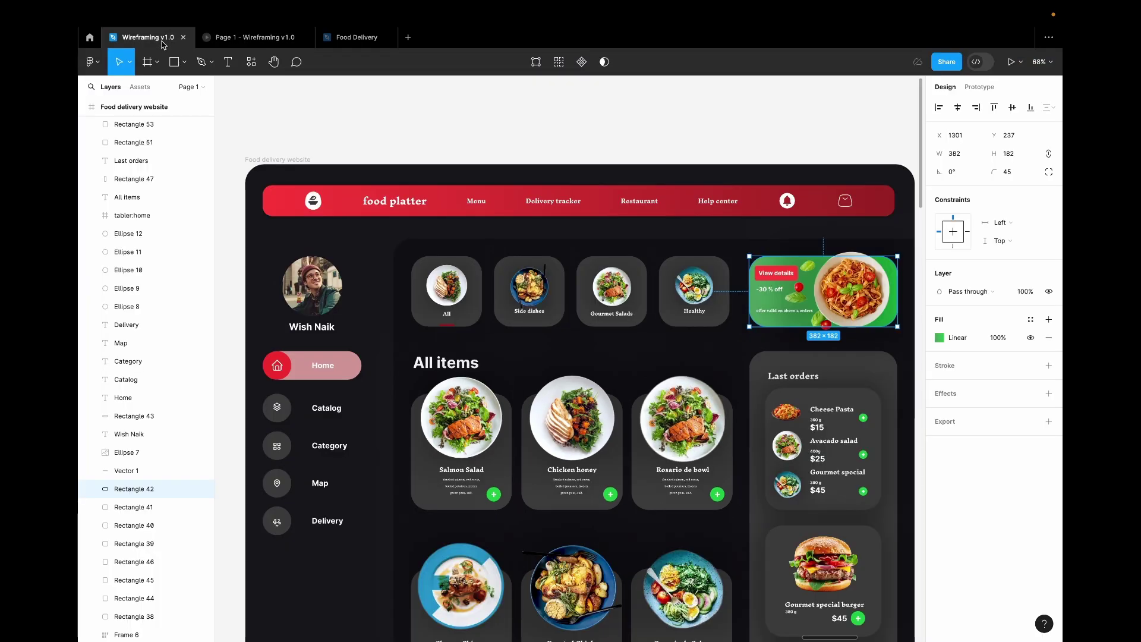
pyautogui.scroll(-5, 426, 416)
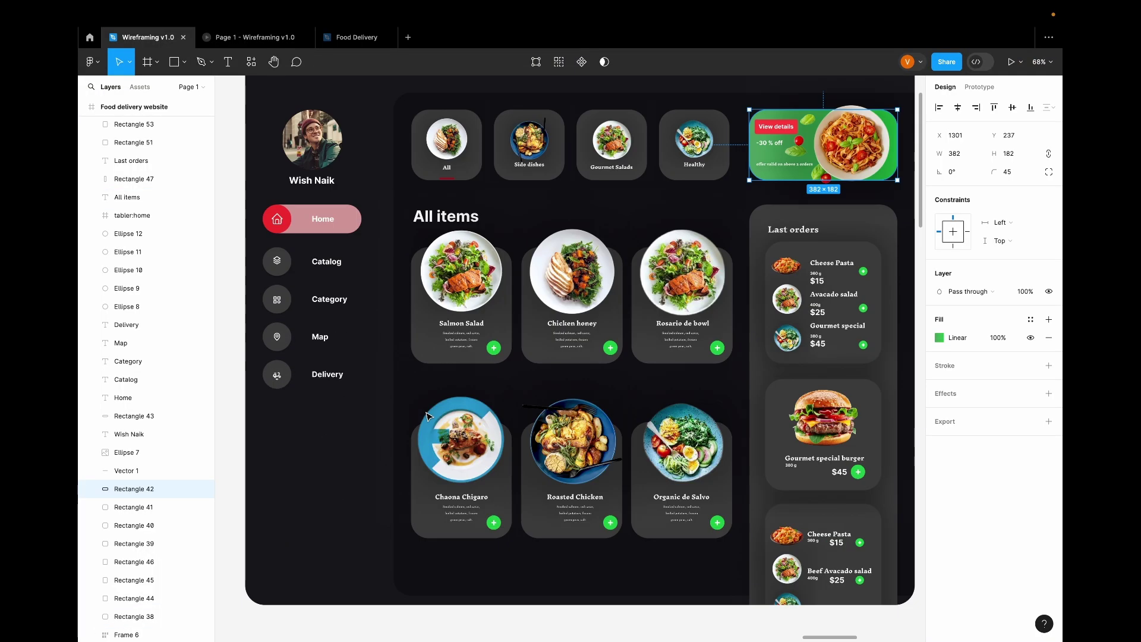
pyautogui.scroll(3, 428, 410)
pyautogui.scroll(-2, 429, 416)
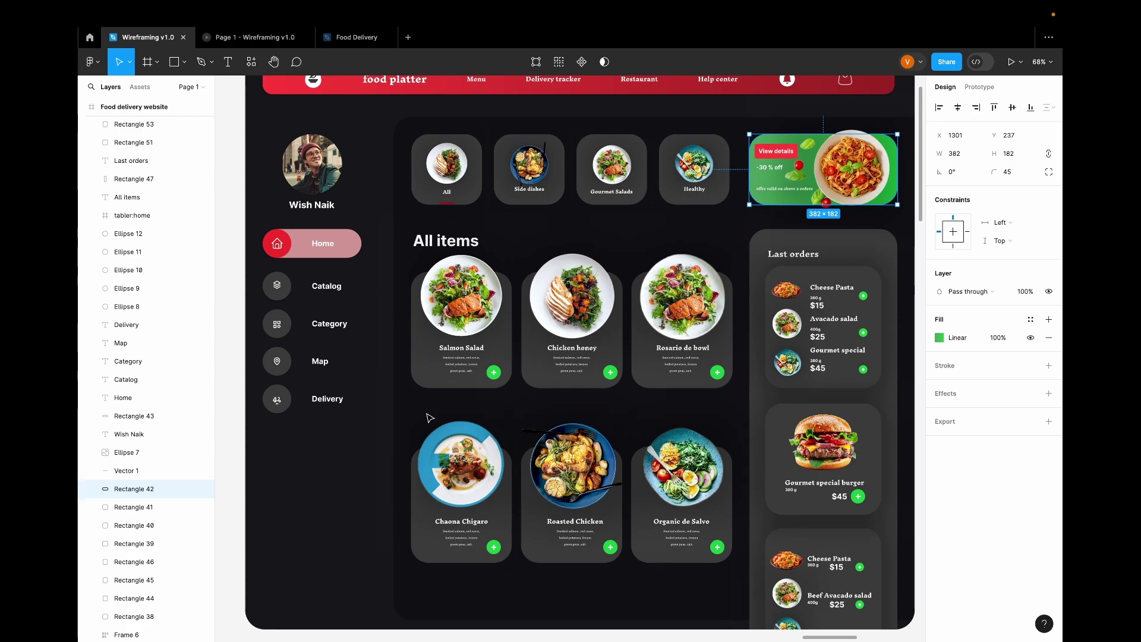
pyautogui.hscroll(10, 429, 416)
pyautogui.hscroll(2, 429, 418)
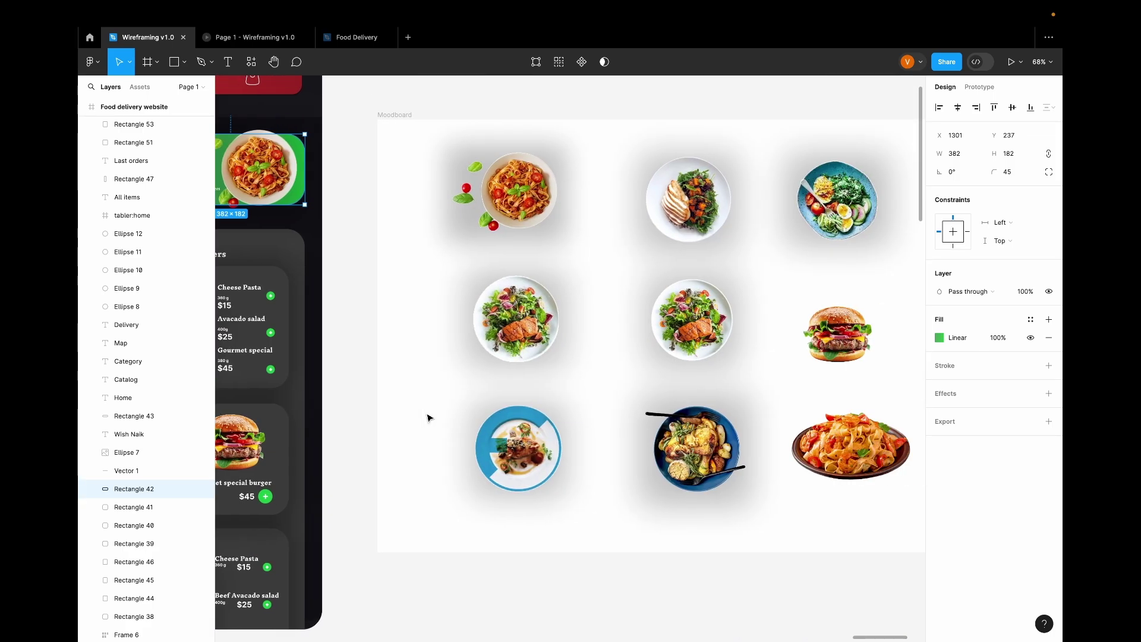
pyautogui.scroll(-1, 428, 418)
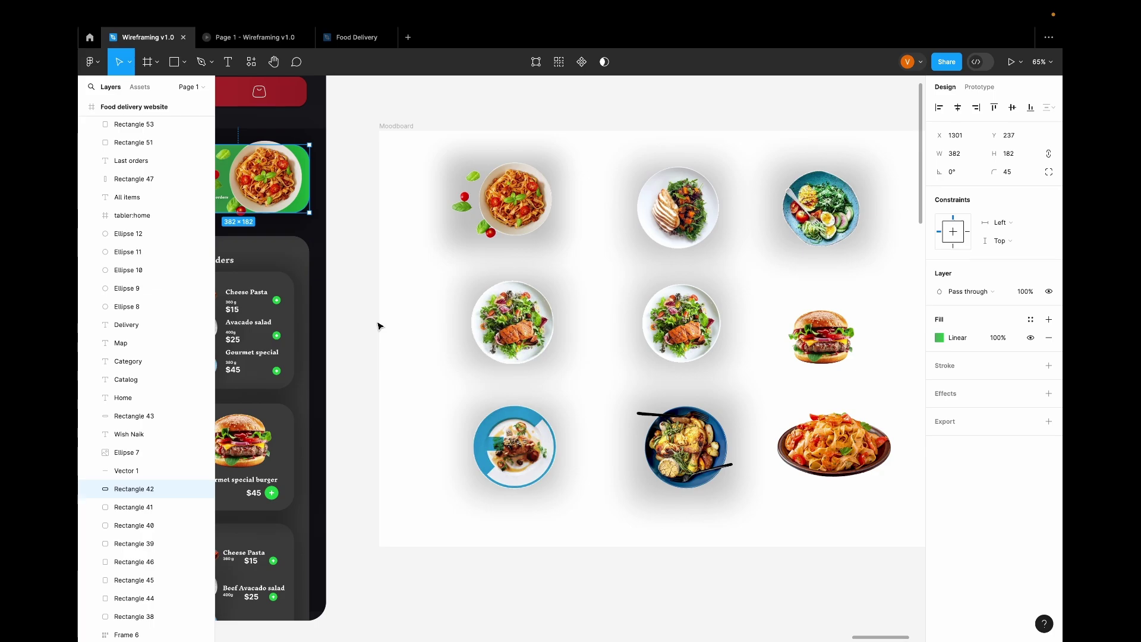
pyautogui.hscroll(-10, 383, 318)
pyautogui.hscroll(-8, 386, 314)
pyautogui.scroll(2, 386, 314)
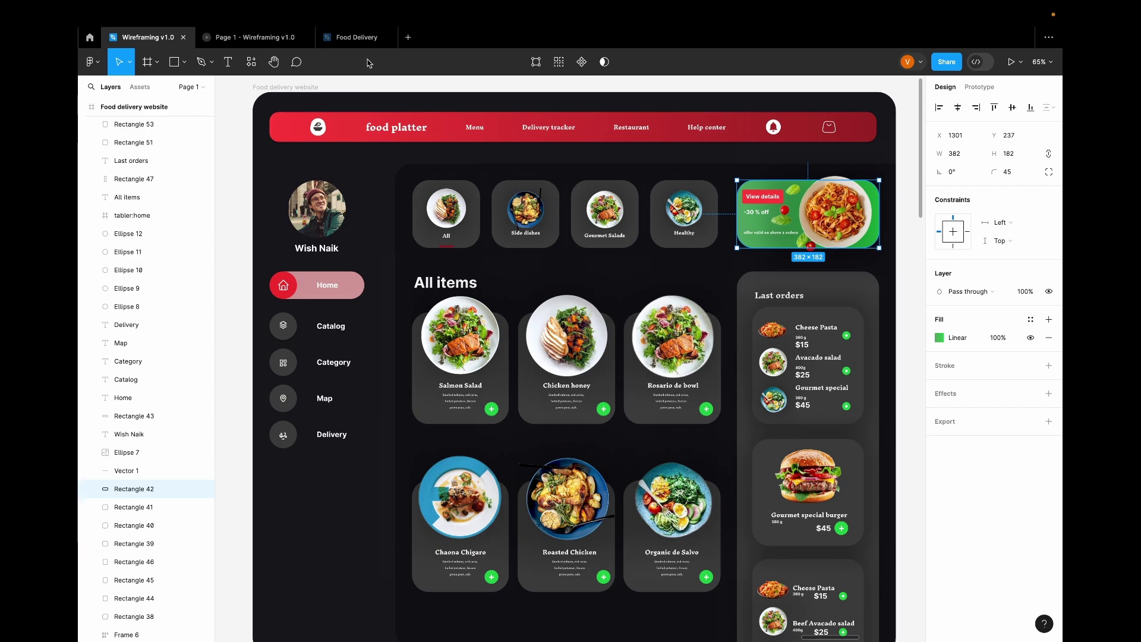
# Switch to the Food Delivery file and examine its moodboard, color palette, style guide and empty Website Design frame.
pyautogui.click(361, 39)
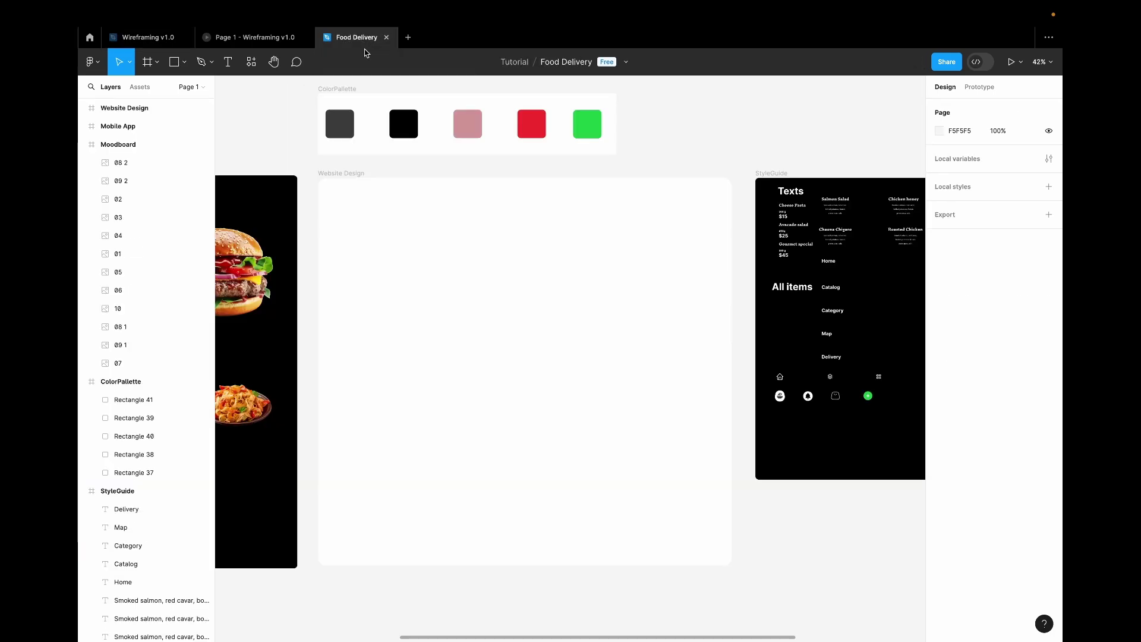
pyautogui.hscroll(-10, 375, 328)
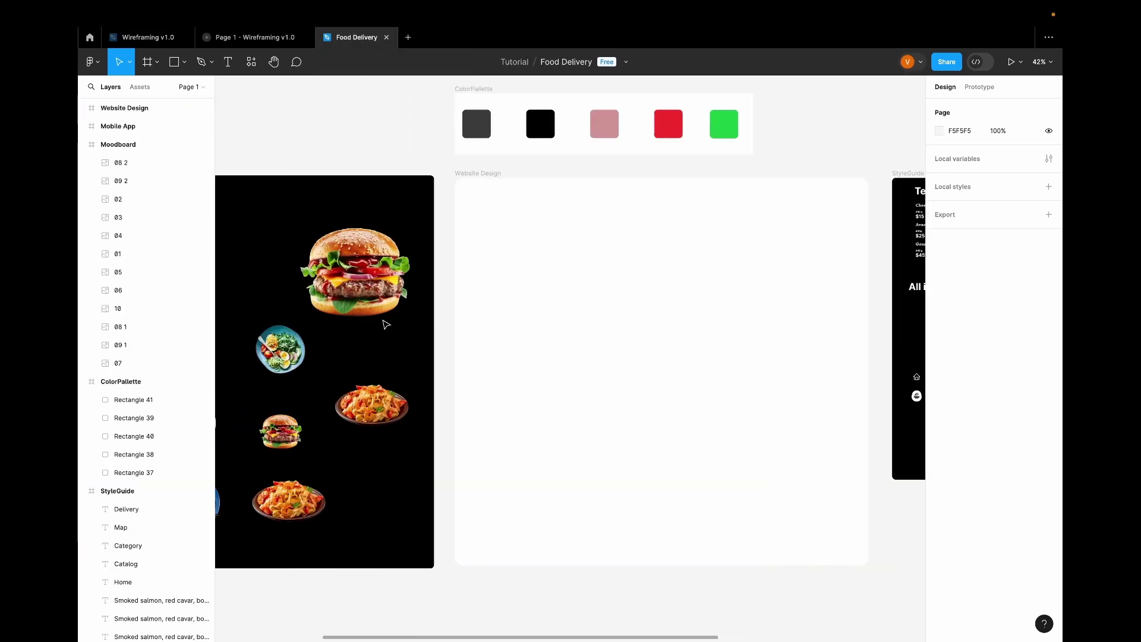
pyautogui.hscroll(13, 385, 323)
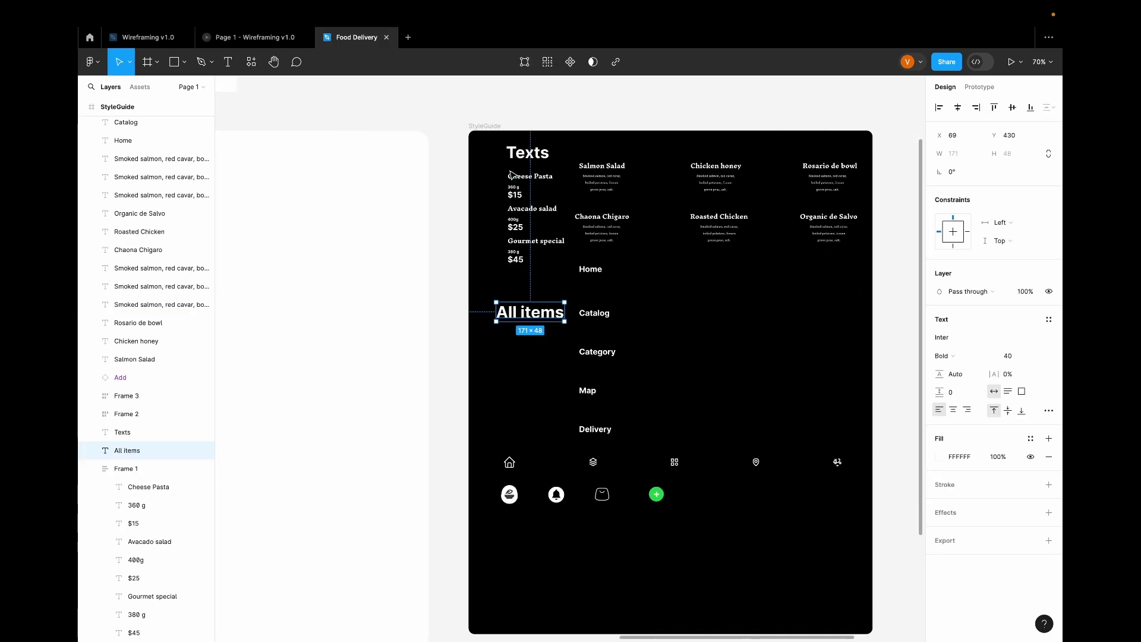
pyautogui.hscroll(-20, 511, 174)
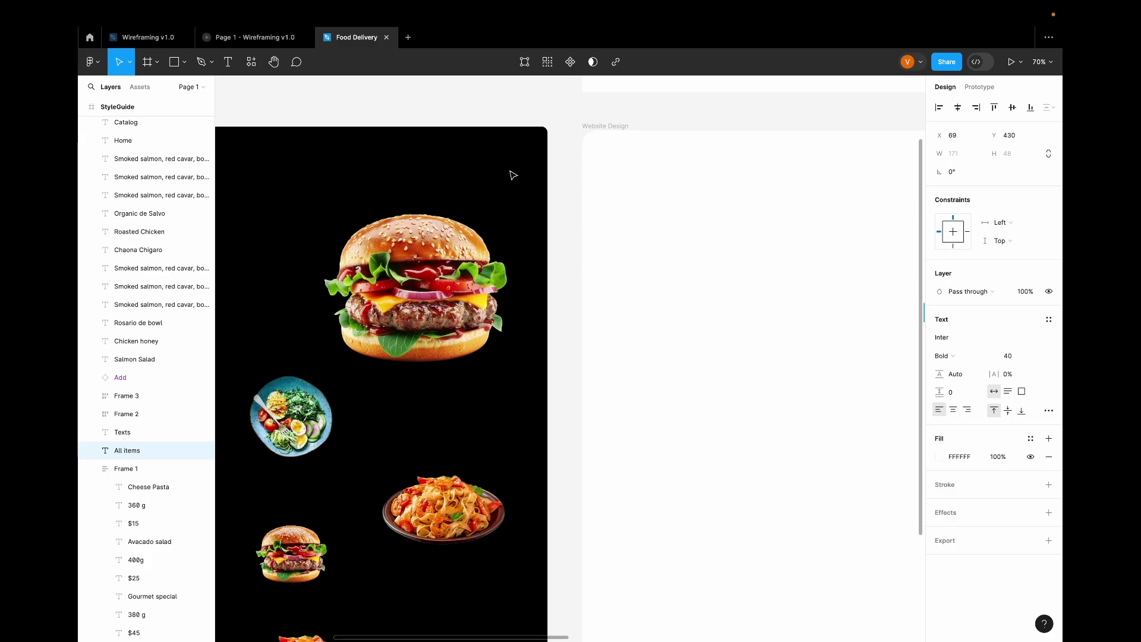
pyautogui.hscroll(-6, 513, 174)
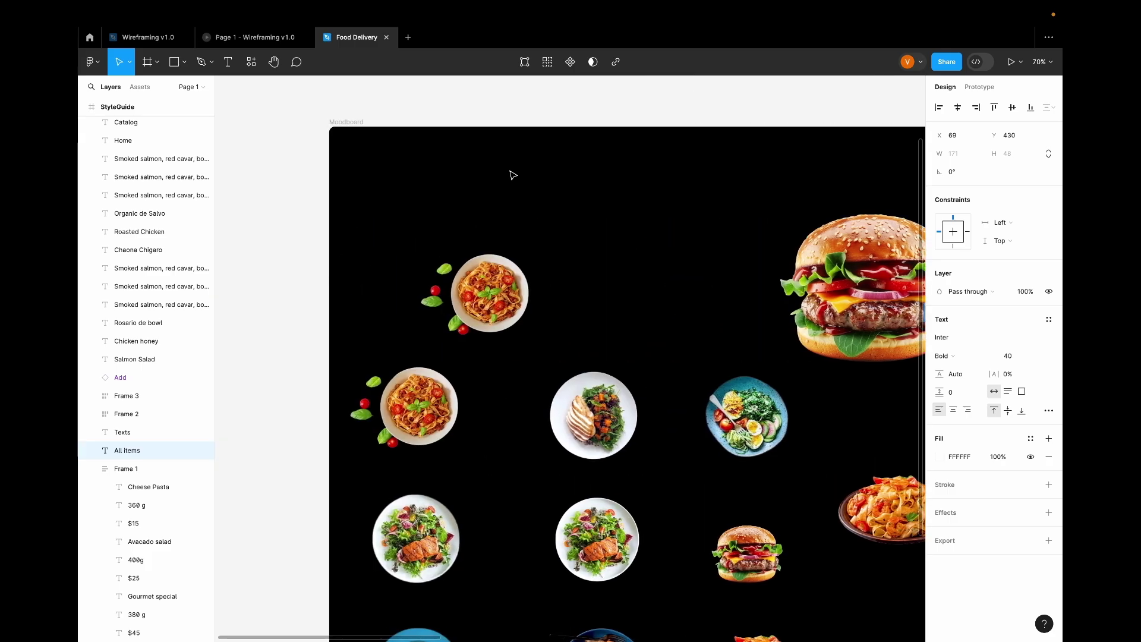
pyautogui.scroll(-5, 513, 175)
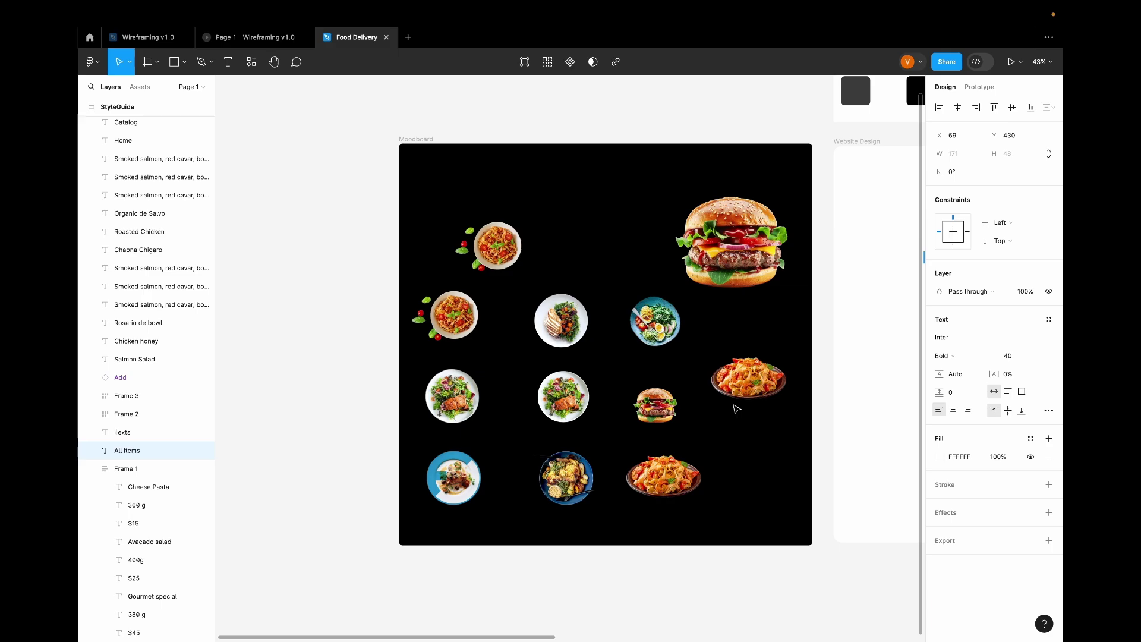
pyautogui.hscroll(10, 733, 408)
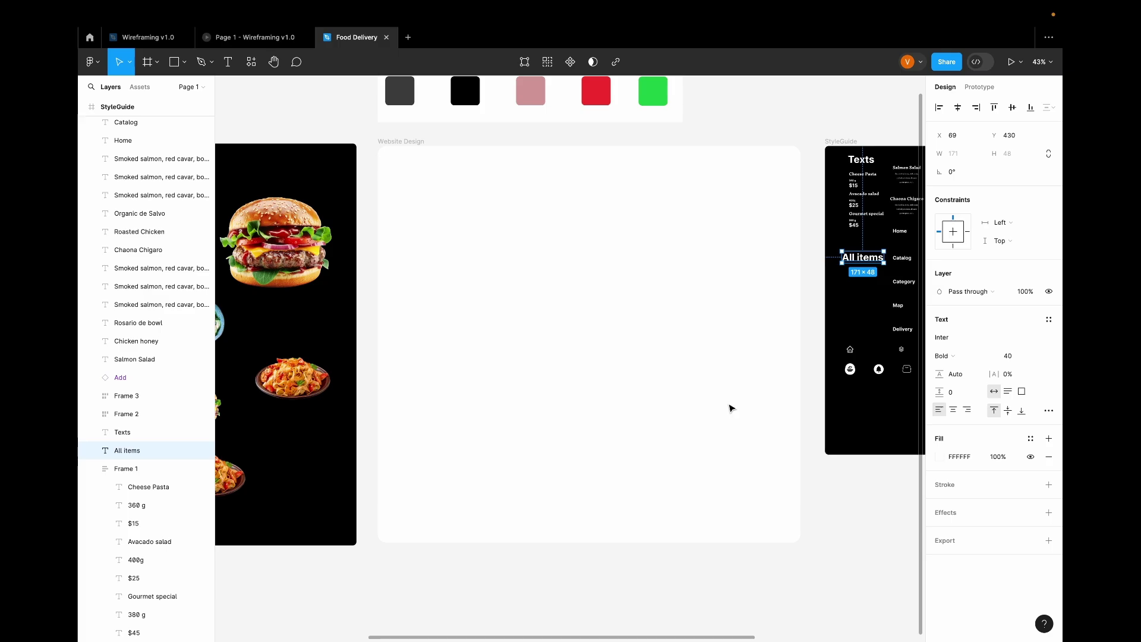
pyautogui.hscroll(5, 731, 408)
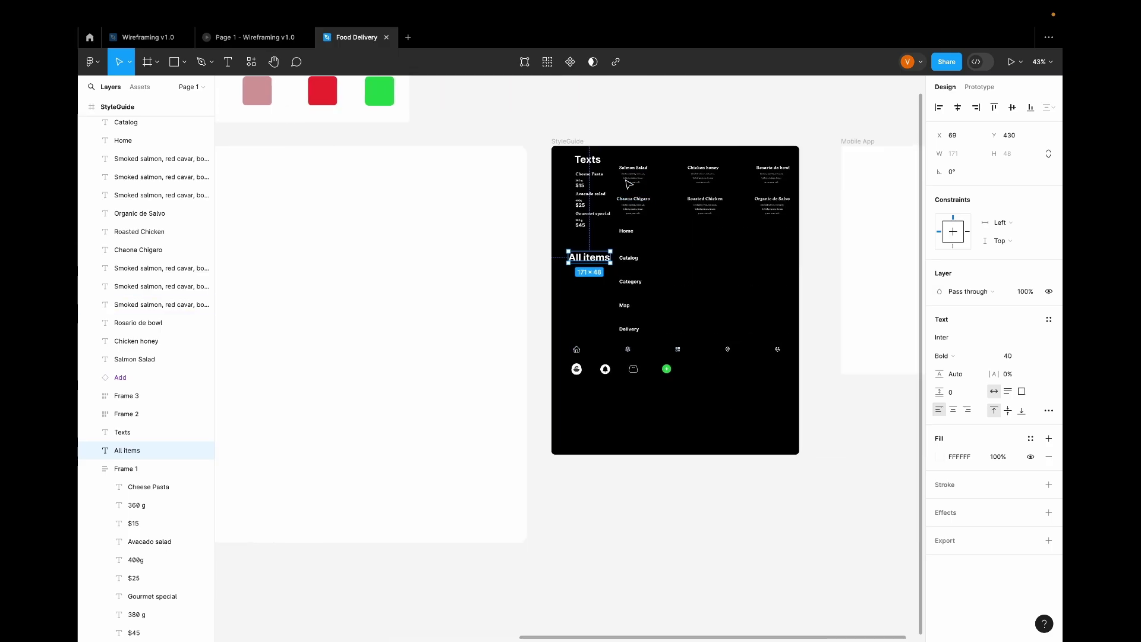
pyautogui.hscroll(-9, 455, 247)
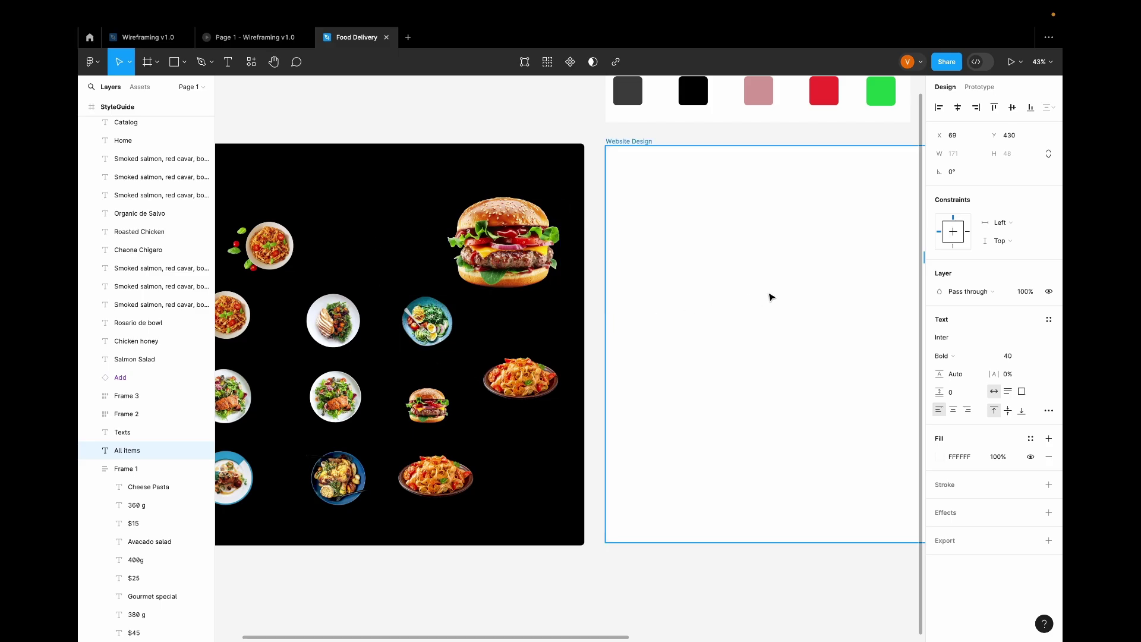
pyautogui.scroll(3, 804, 259)
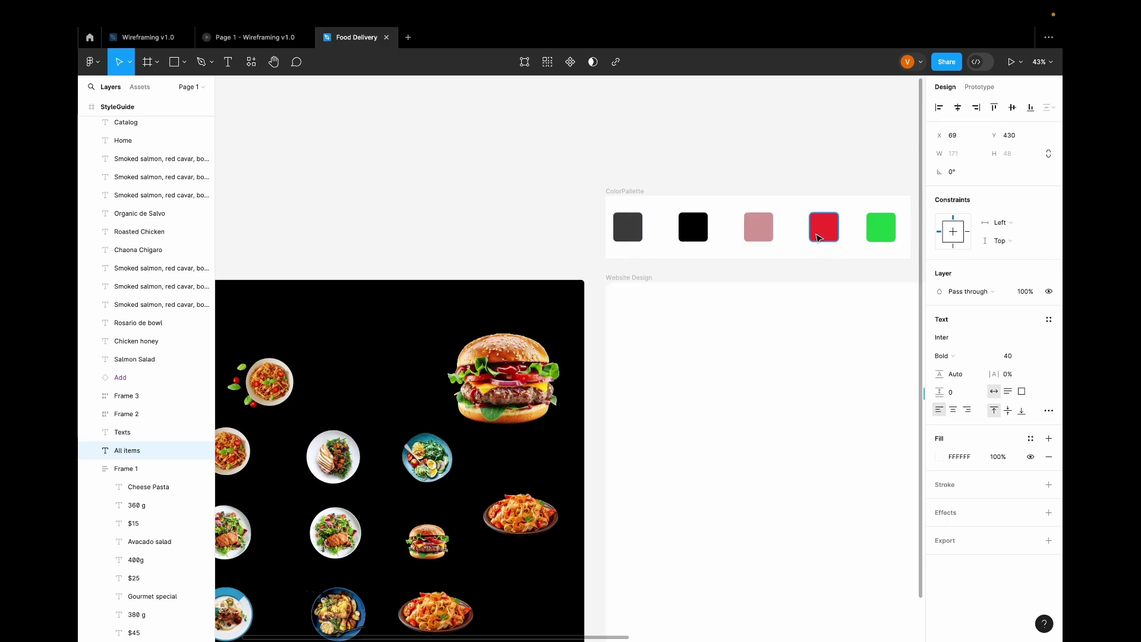
pyautogui.scroll(-5, 696, 404)
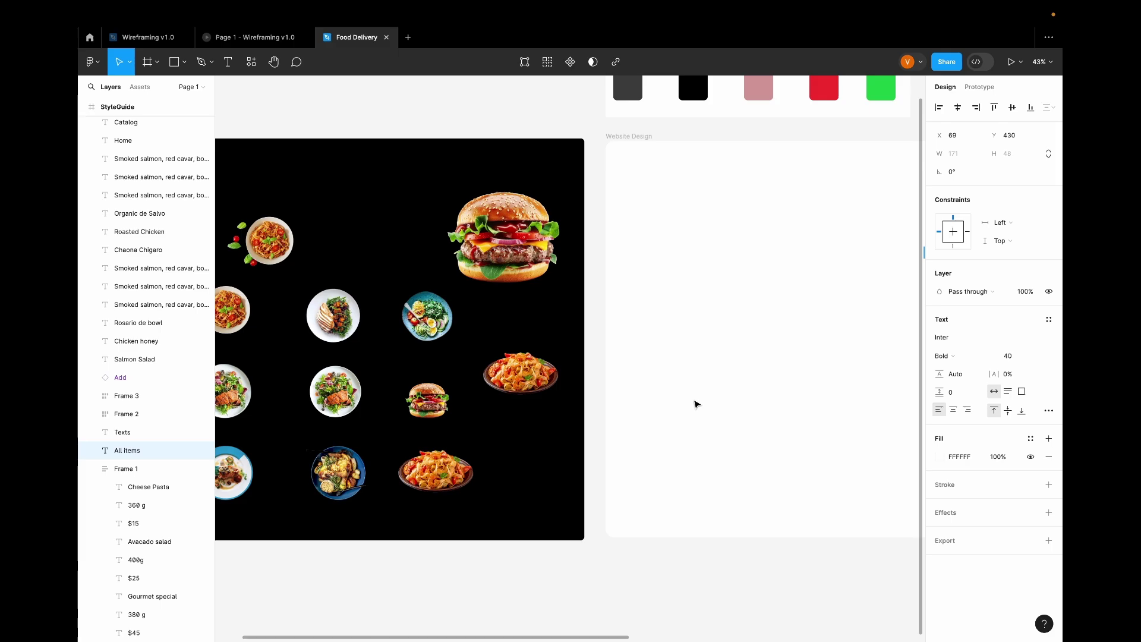
pyautogui.hscroll(8, 696, 404)
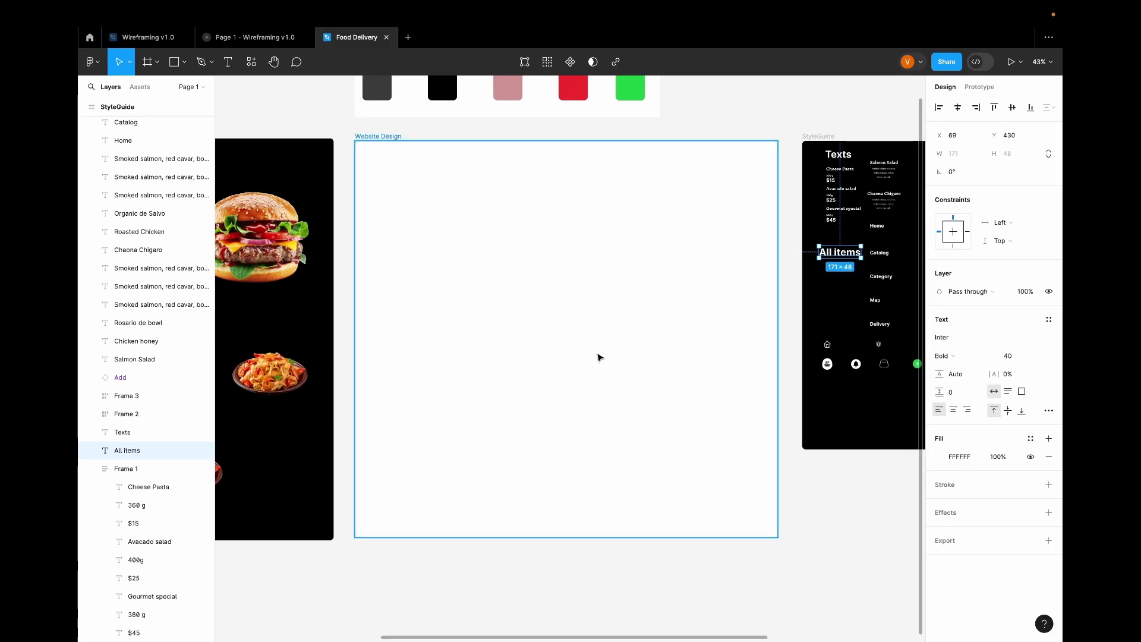
pyautogui.click(366, 142)
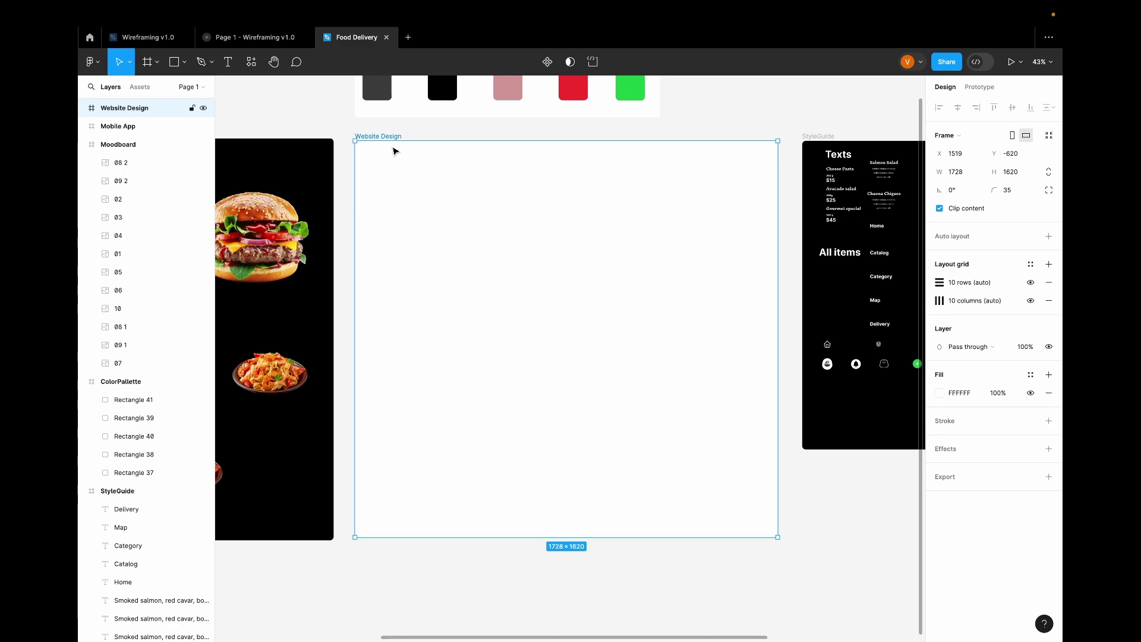
pyautogui.click(148, 63)
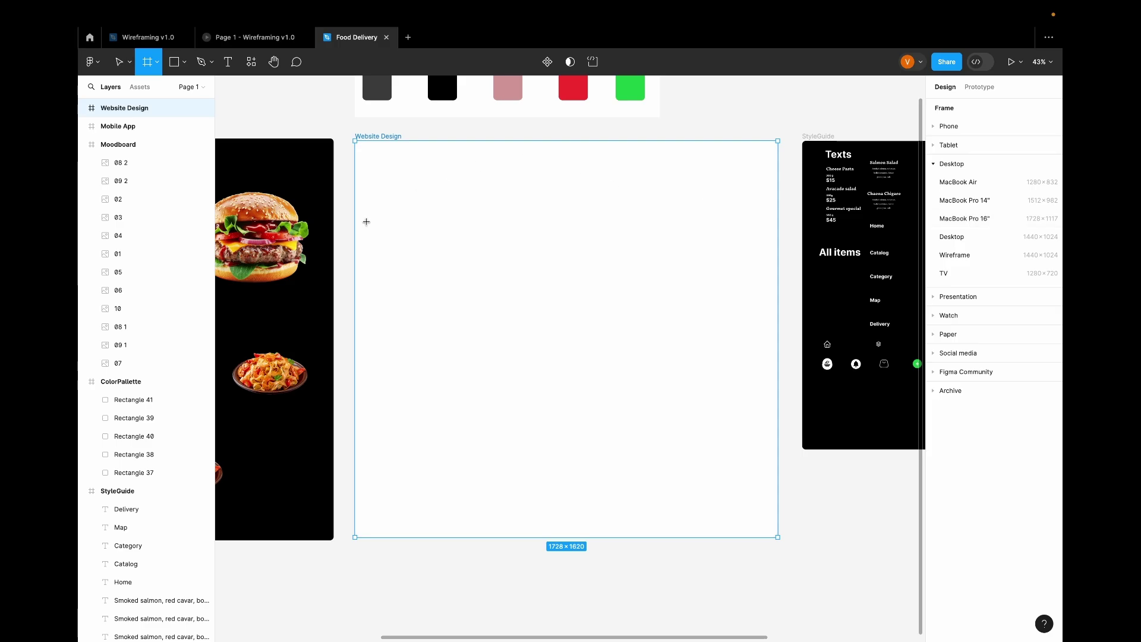
pyautogui.click(407, 219)
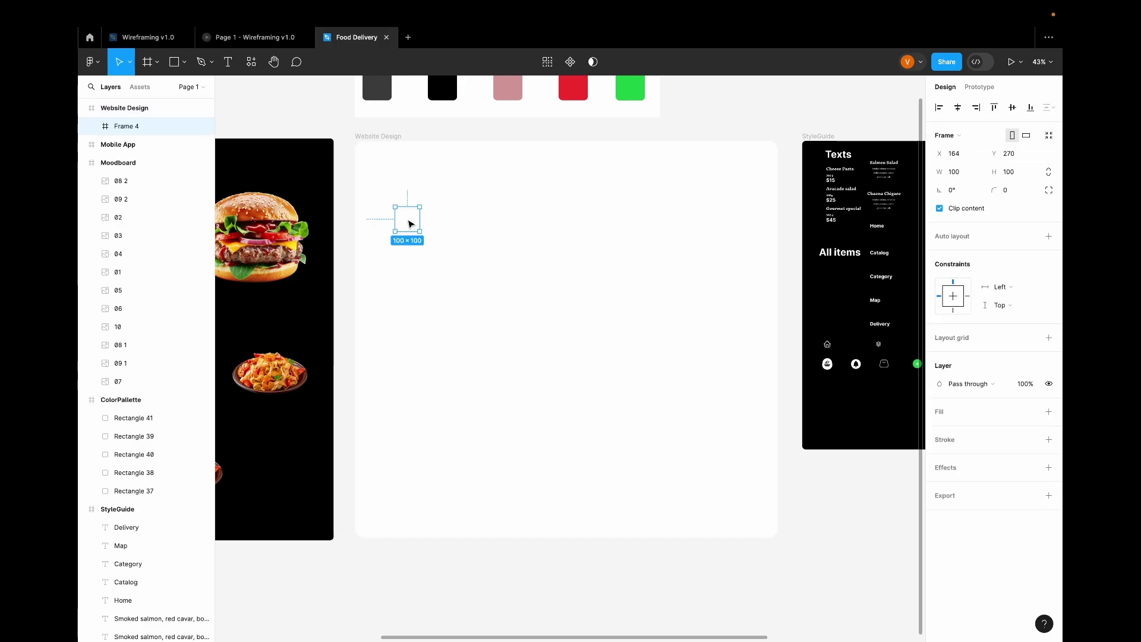
pyautogui.press('Delete')
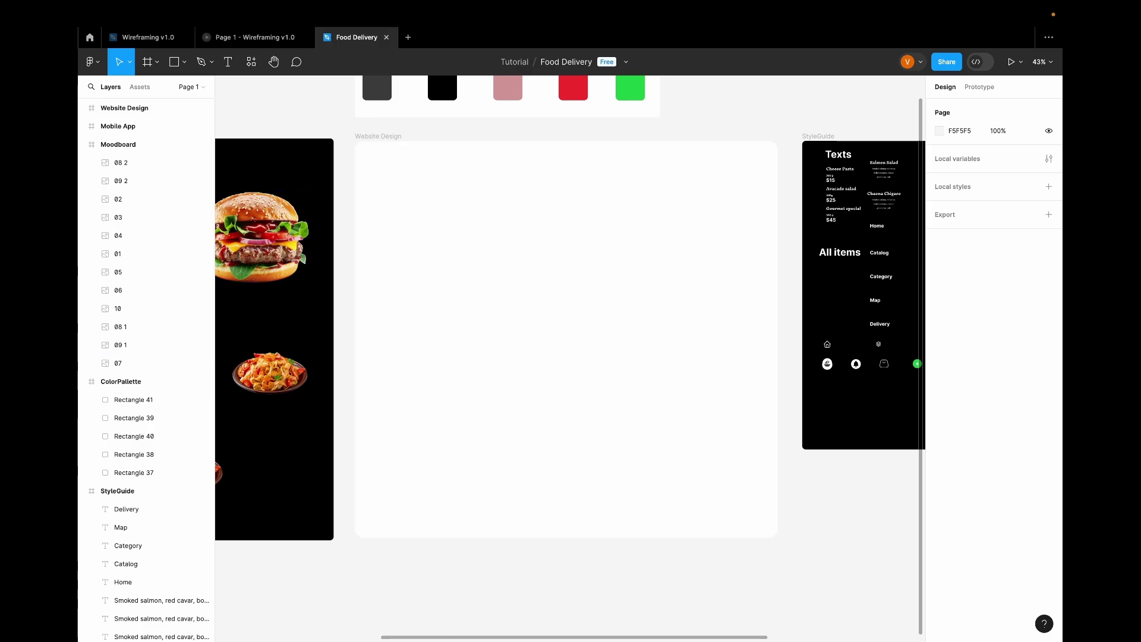
# Remove the existing column and row layout grids from the Website Design frame.
pyautogui.scroll(-3, 411, 227)
pyautogui.scroll(2, 411, 227)
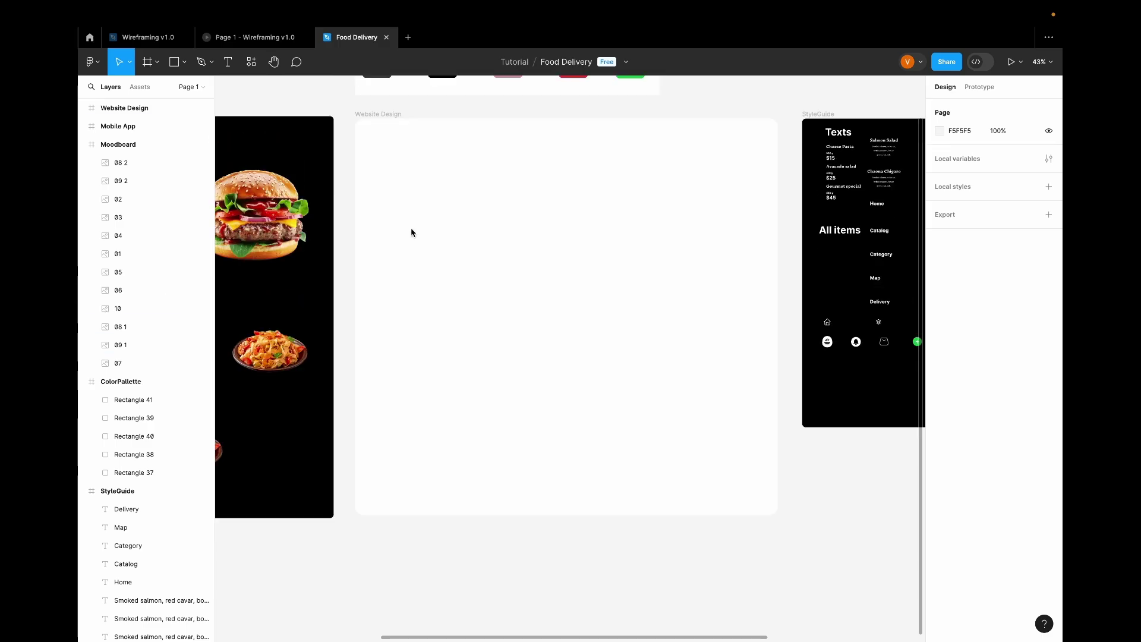
pyautogui.click(374, 112)
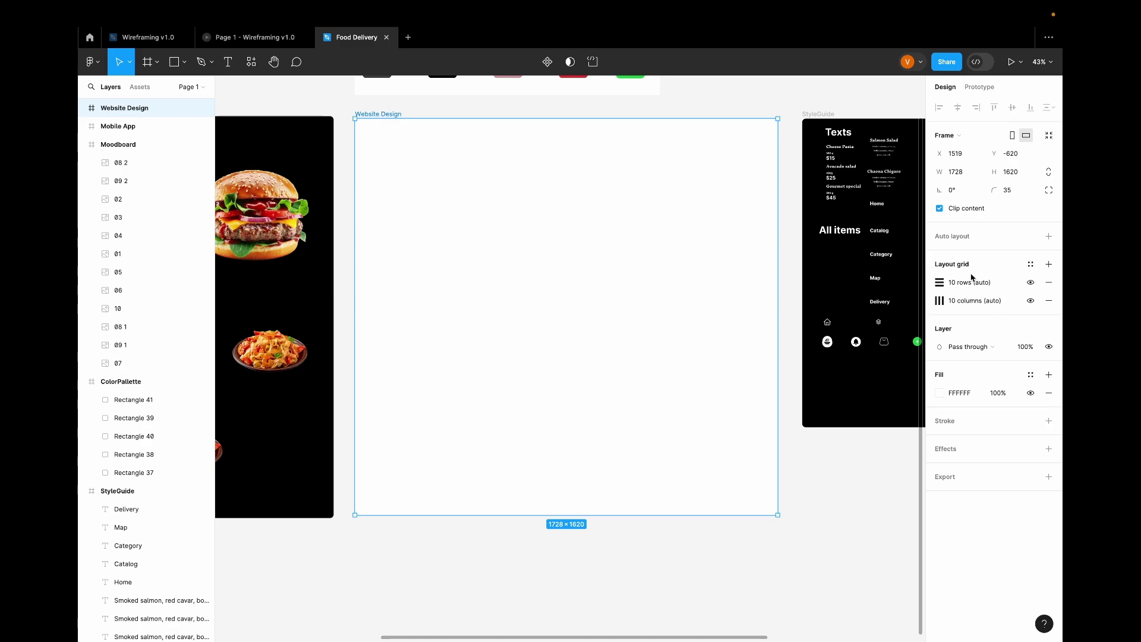
pyautogui.click(1049, 301)
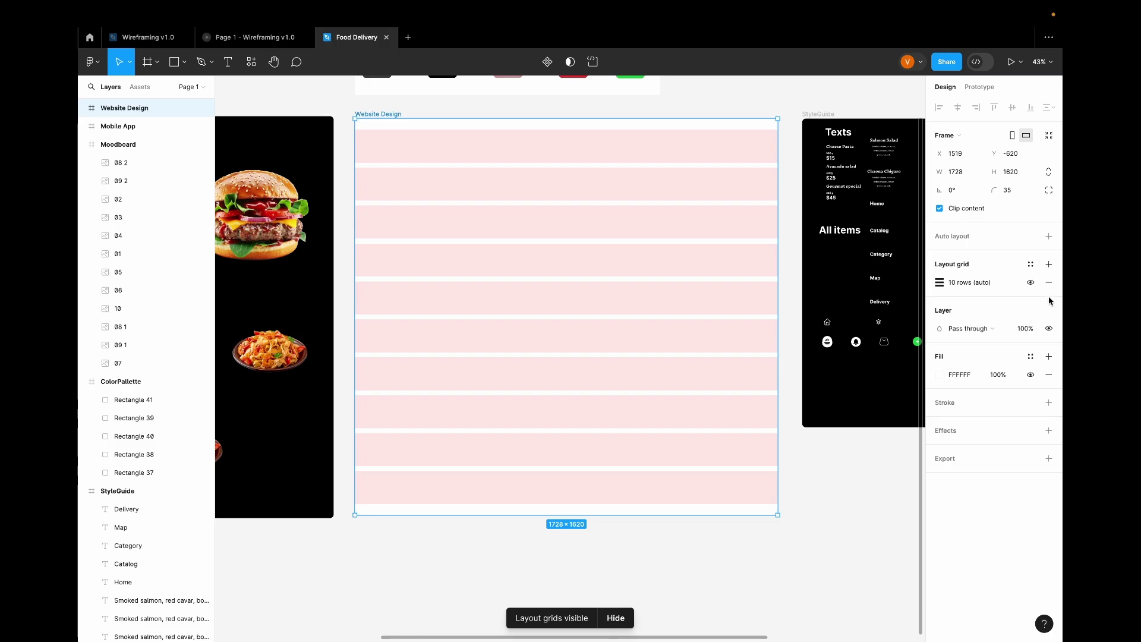
pyautogui.click(1048, 283)
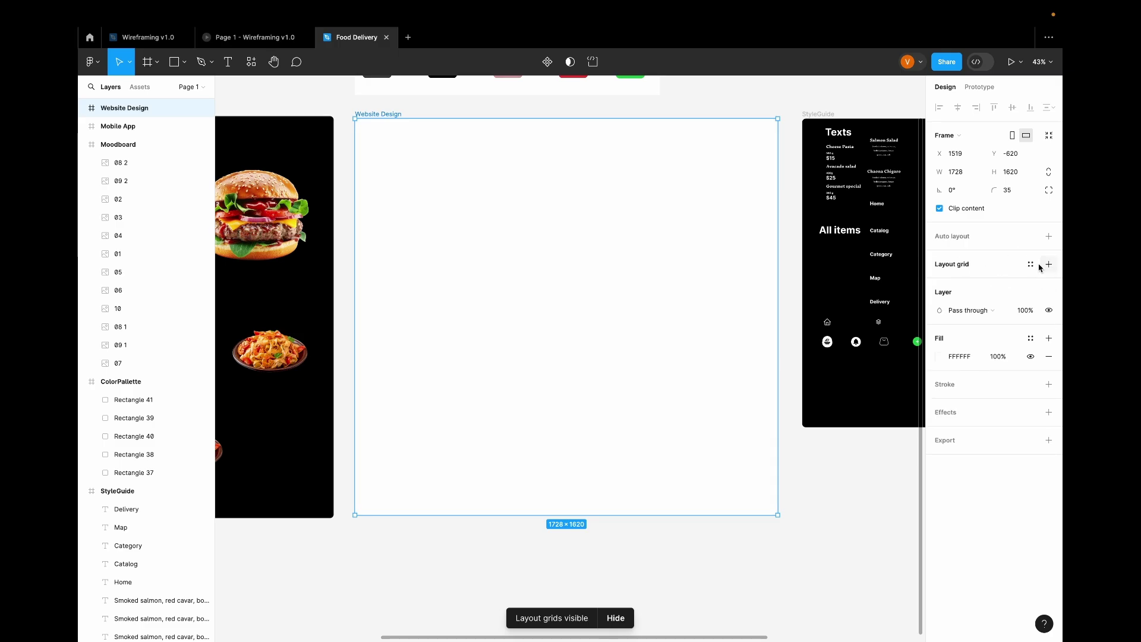
# Add a columns layout grid to the Website Design frame with a count of 10 and a margin of 45.
pyautogui.click(1049, 265)
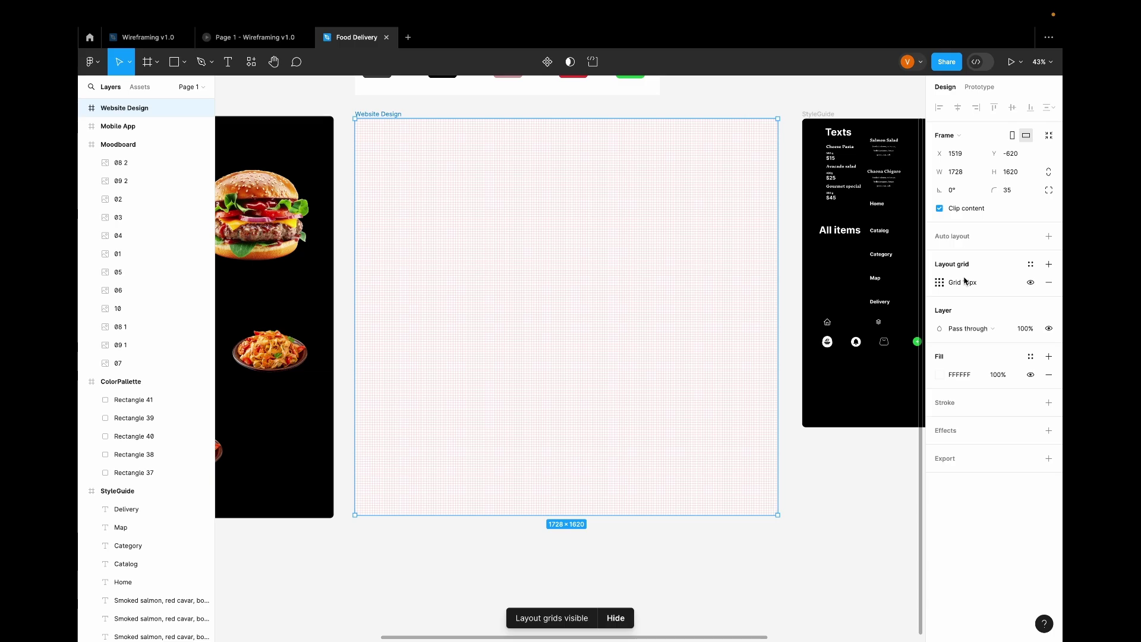
pyautogui.click(940, 283)
pyautogui.click(824, 286)
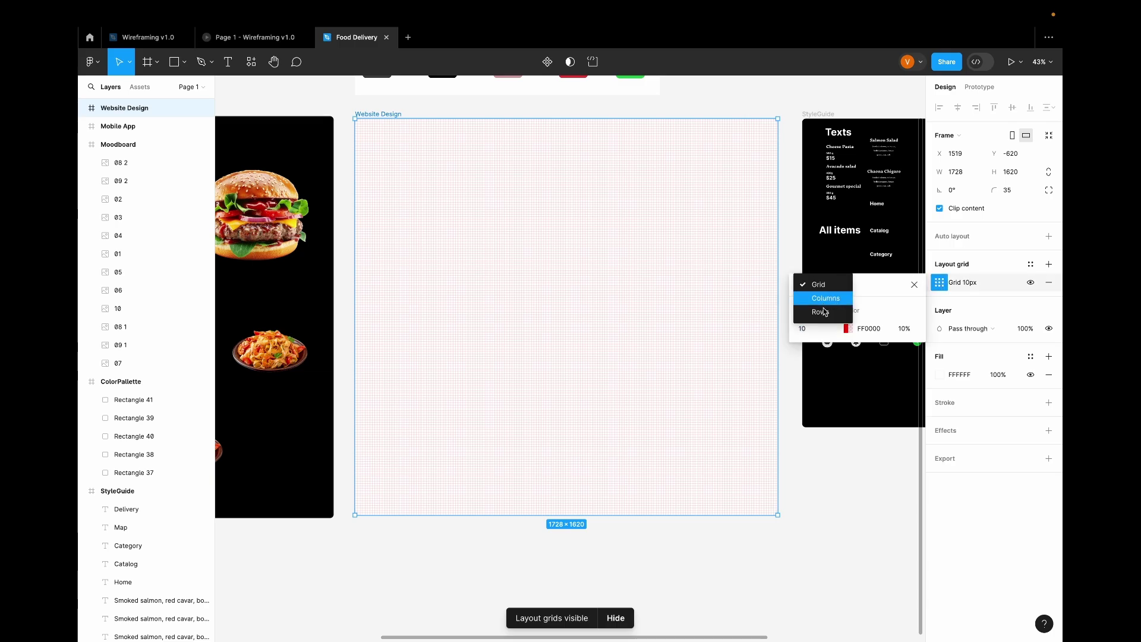
pyautogui.click(825, 298)
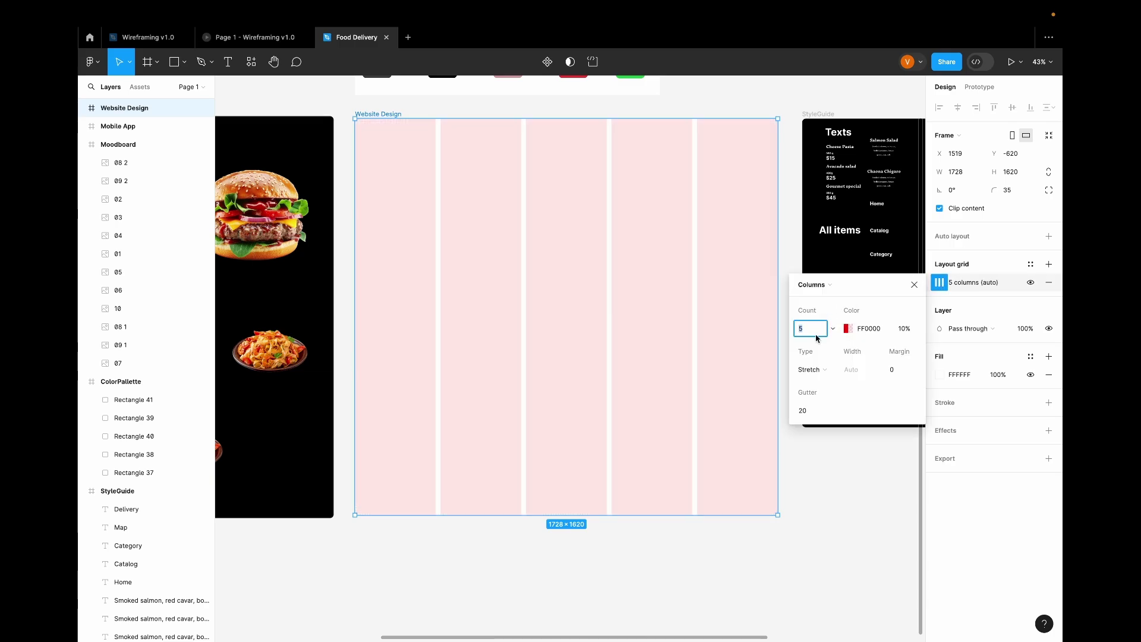
pyautogui.write('10')
pyautogui.click(898, 368)
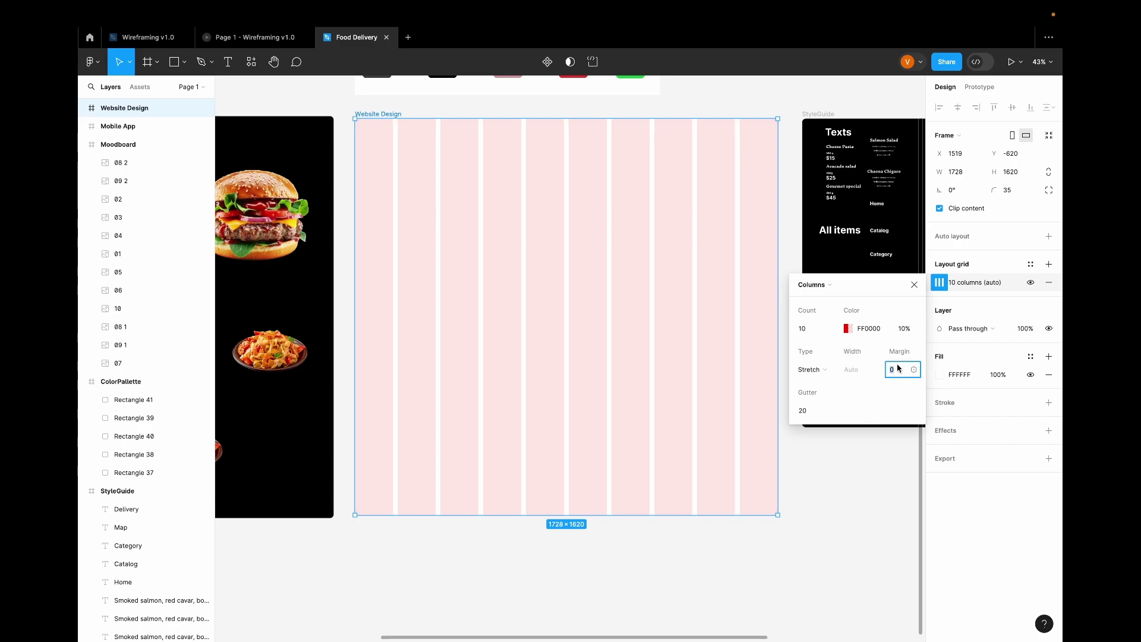
pyautogui.press('BackSpace')
pyautogui.press('Return')
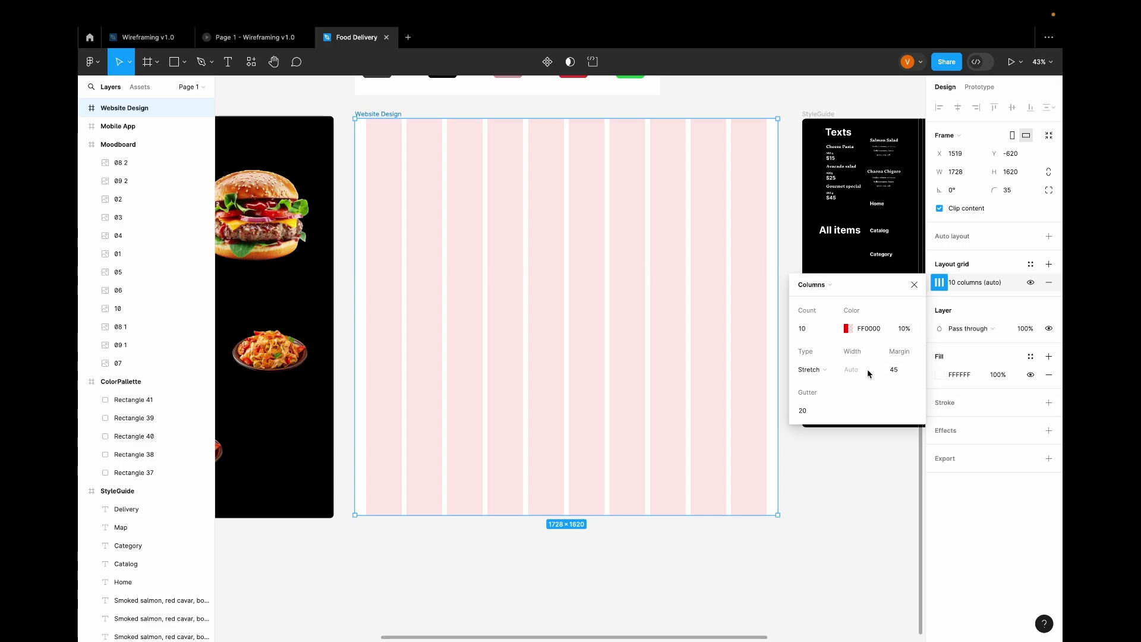
pyautogui.click(914, 284)
# Add a rows layout grid to the Website Design frame with a count of 10 and a margin of 45.
pyautogui.click(1049, 264)
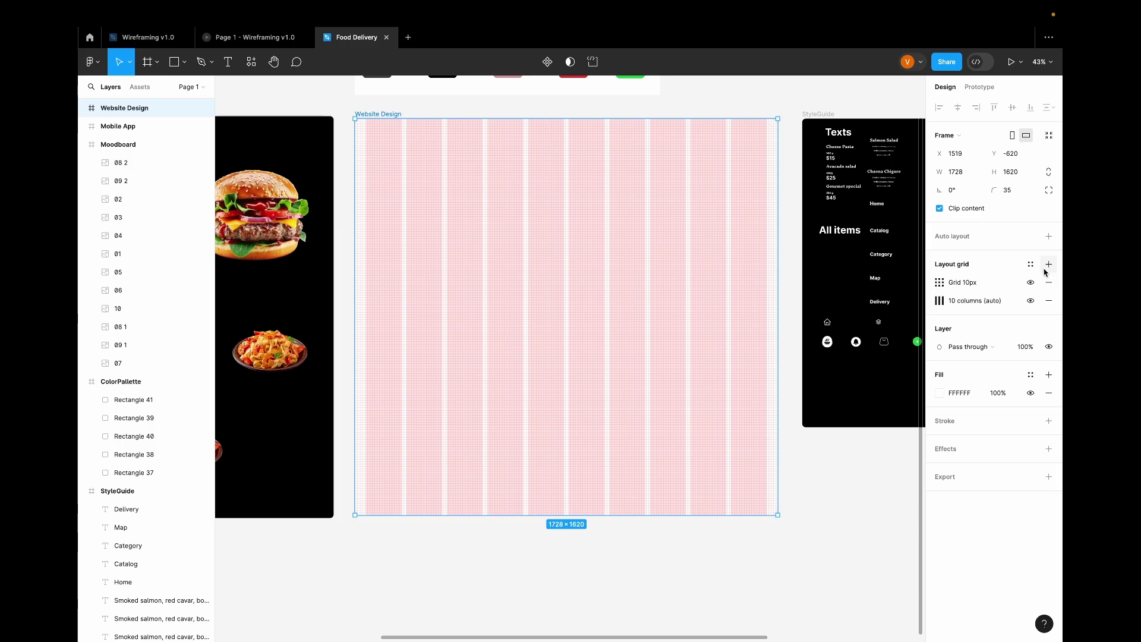
pyautogui.click(938, 283)
pyautogui.click(809, 285)
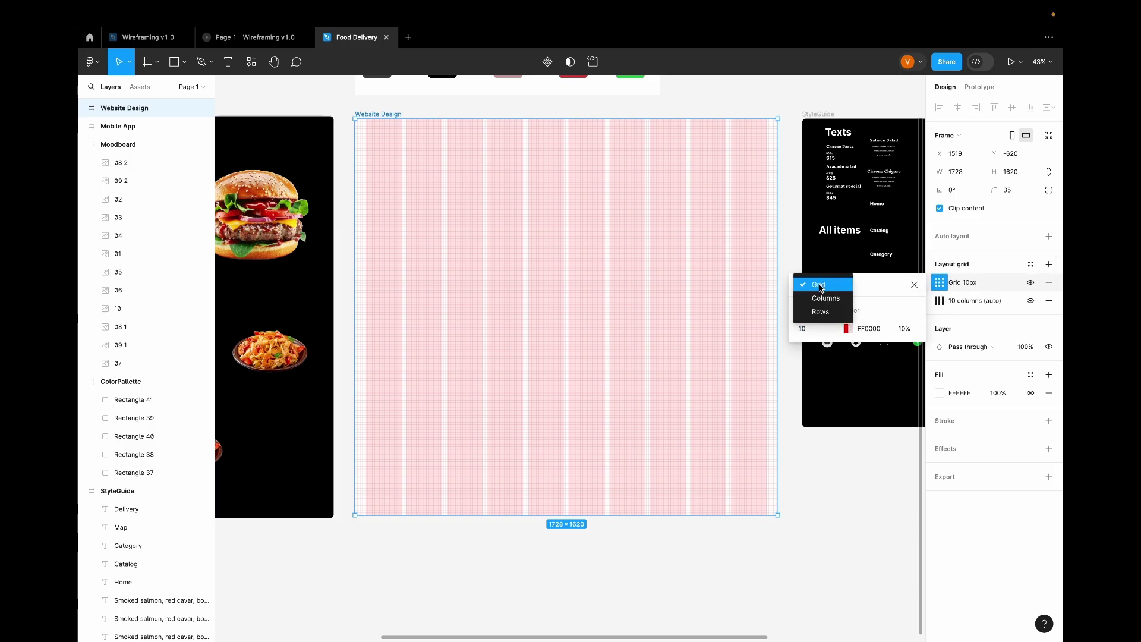
pyautogui.click(814, 309)
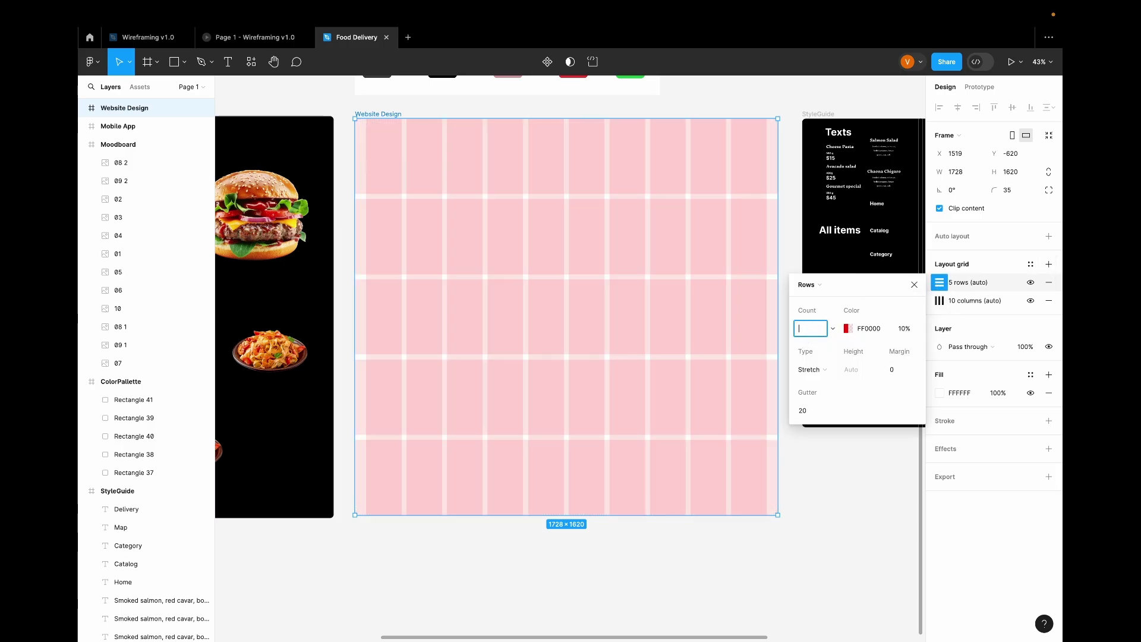
pyautogui.click(894, 370)
pyautogui.press('BackSpace')
pyautogui.press('Return')
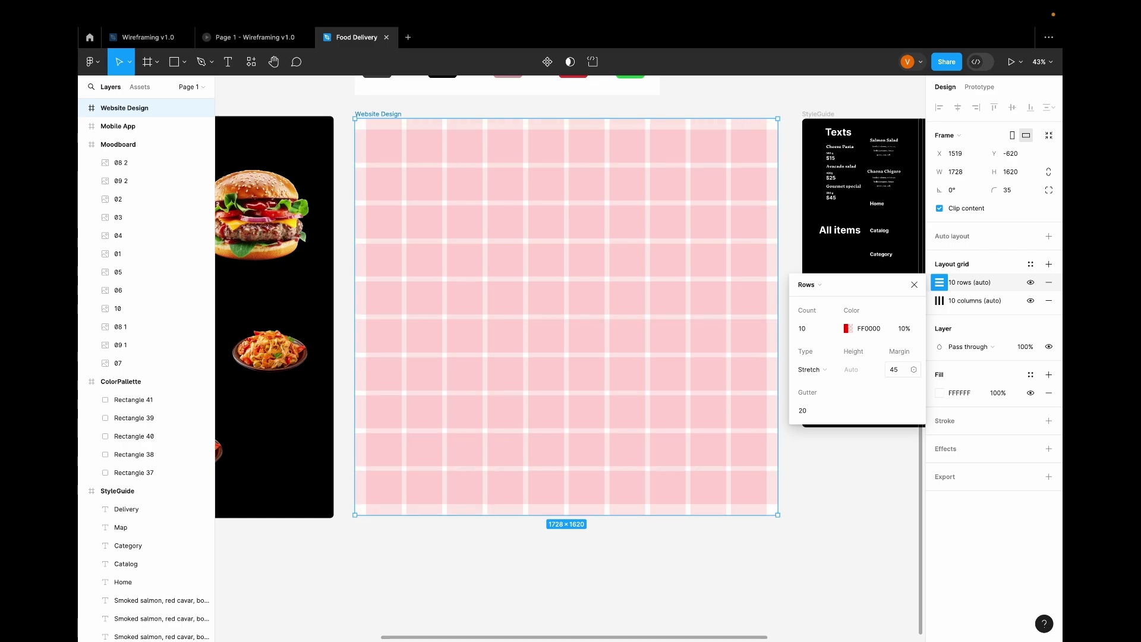
pyautogui.click(913, 285)
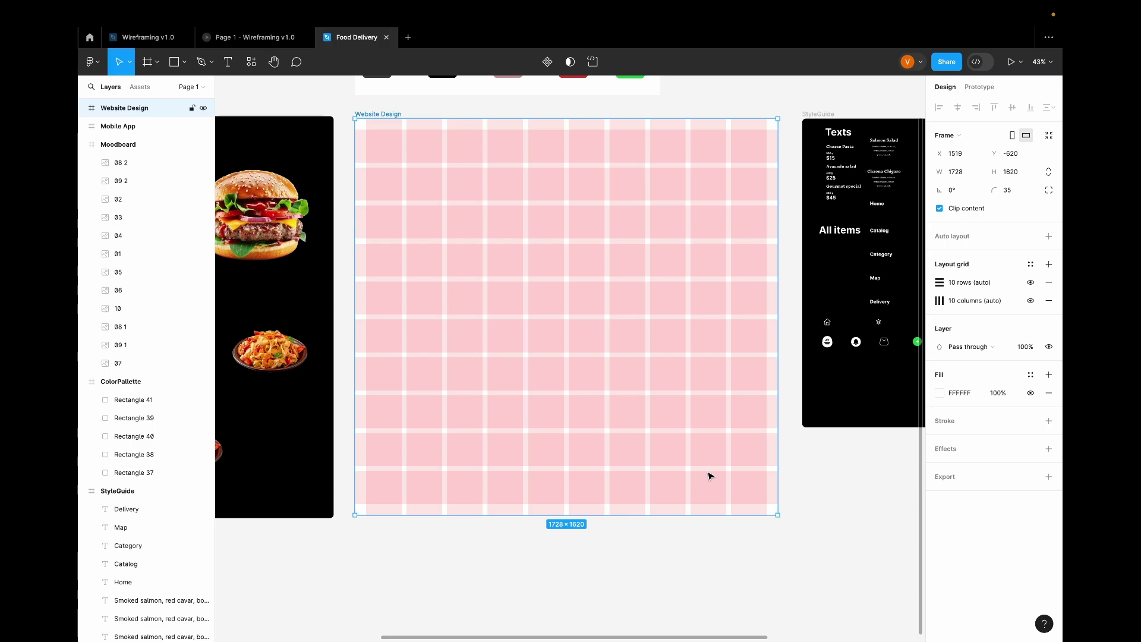
# Draw a header bar rectangle of about 1638 × 86 along the frame's upper margin and set its corner radius to 35.
pyautogui.scroll(1, 710, 475)
pyautogui.scroll(5, 711, 475)
pyautogui.scroll(-4, 708, 474)
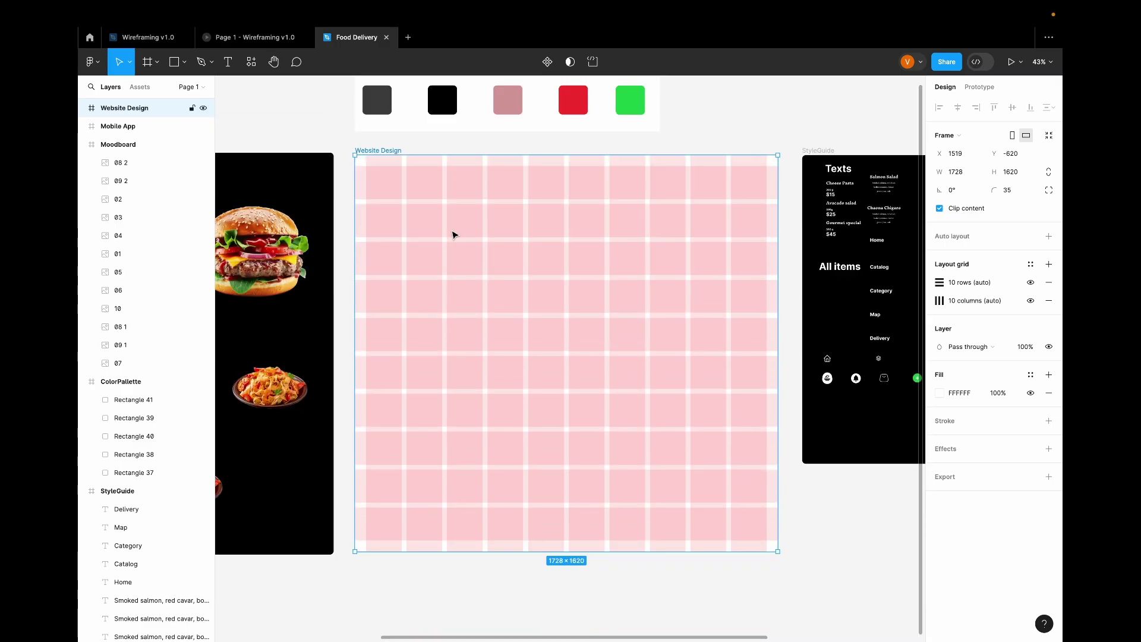
pyautogui.click(172, 64)
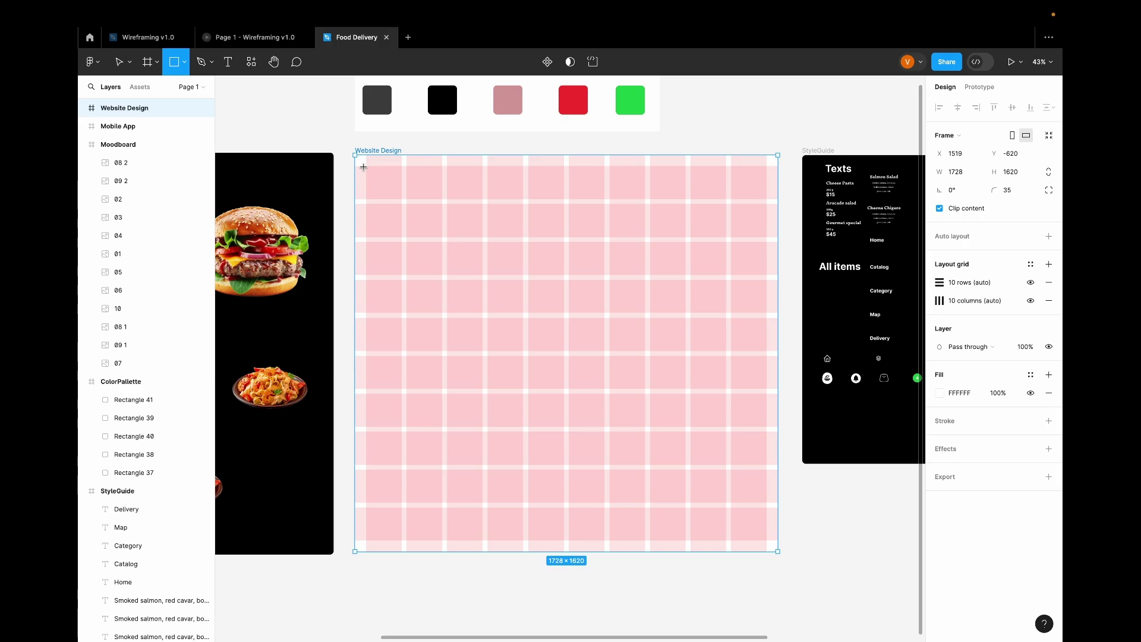
pyautogui.moveTo(365, 167)
pyautogui.mouseDown()
pyautogui.moveTo(515, 192)
pyautogui.moveTo(768, 187)
pyautogui.mouseUp()
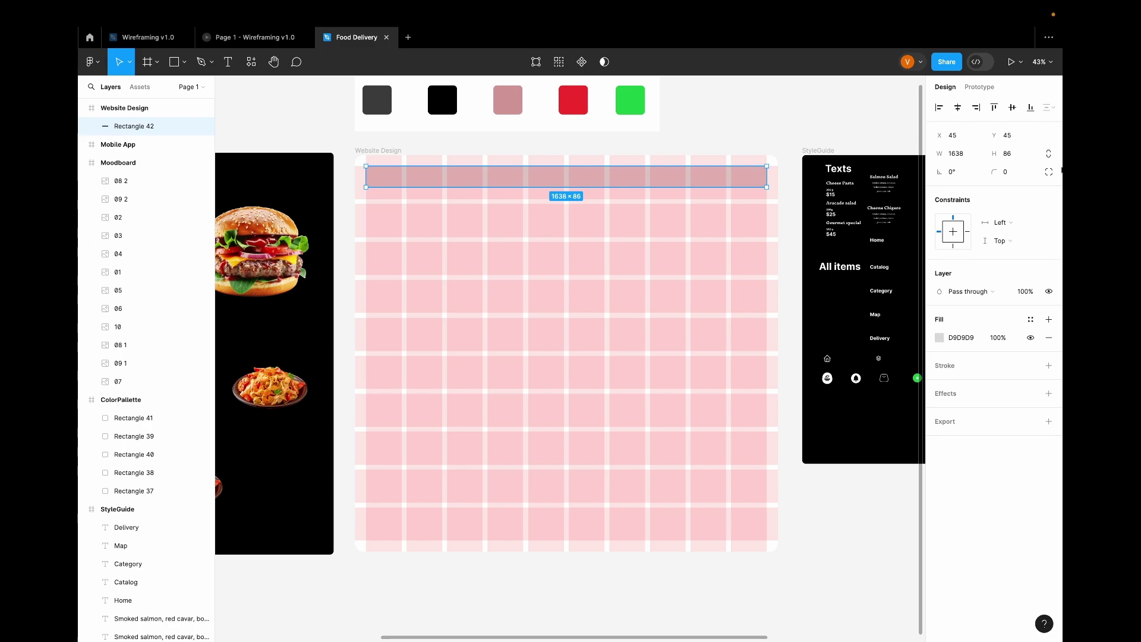
pyautogui.click(1008, 174)
pyautogui.write('35')
pyautogui.press('Return')
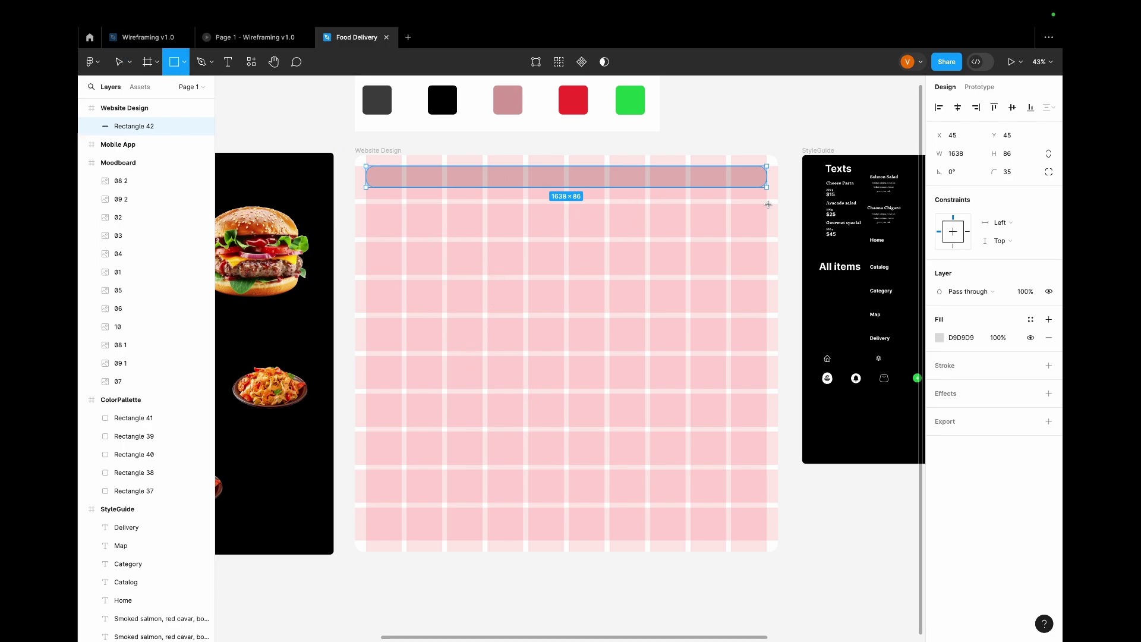
# Draw a content panel of about 1351 × 1558 from the third column to the frame's right edge with a corner radius of 35.
pyautogui.moveTo(775, 206); pyautogui.dragTo(447, 587)
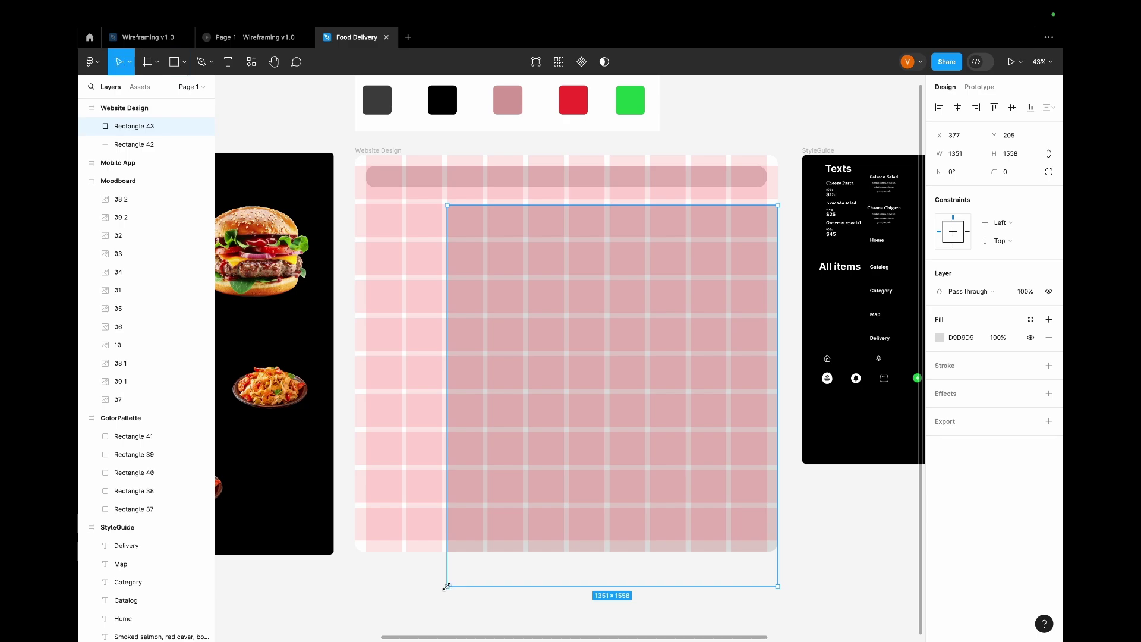
pyautogui.click(1017, 171)
pyautogui.press('BackSpace')
pyautogui.write('35')
pyautogui.press('Return')
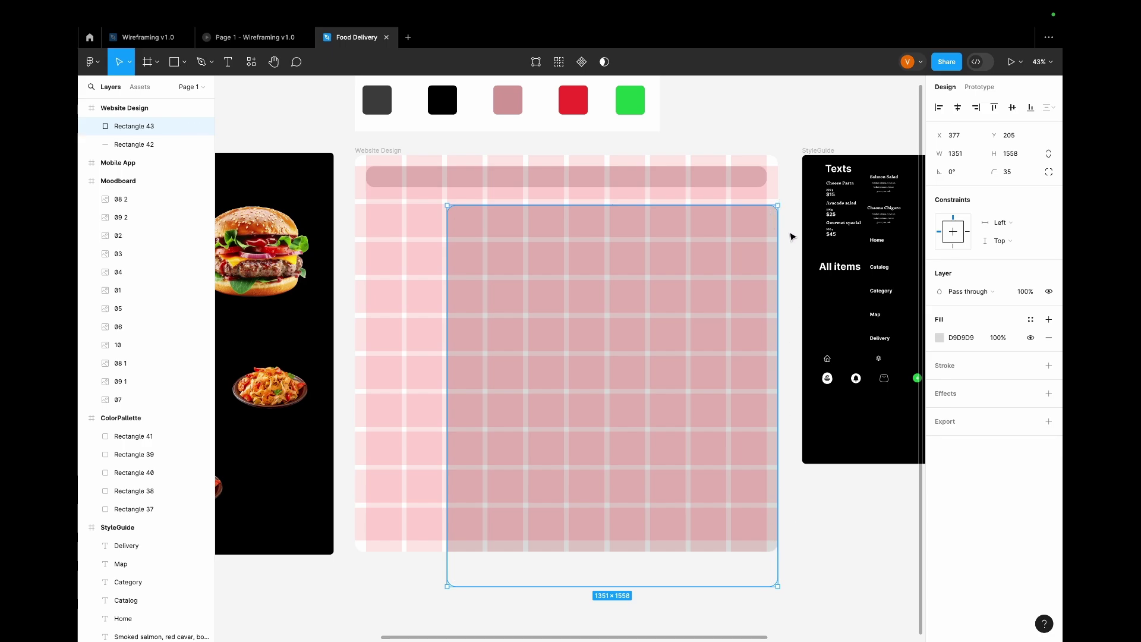
# Set only the top right corner radius of the large content panel to 0.
pyautogui.click(1048, 172)
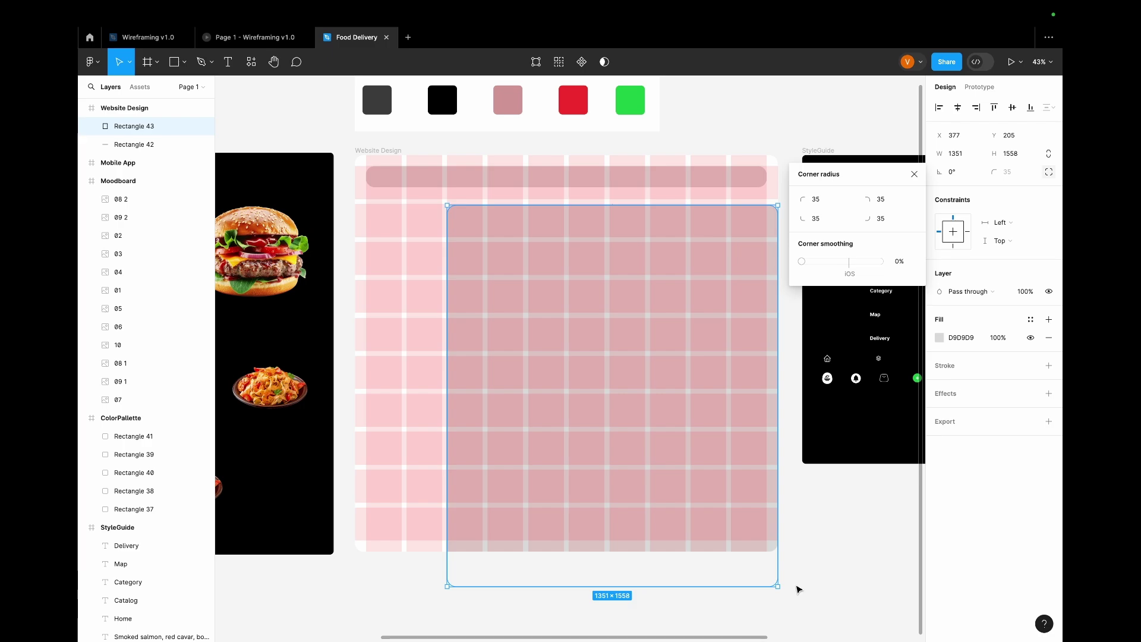
pyautogui.click(883, 204)
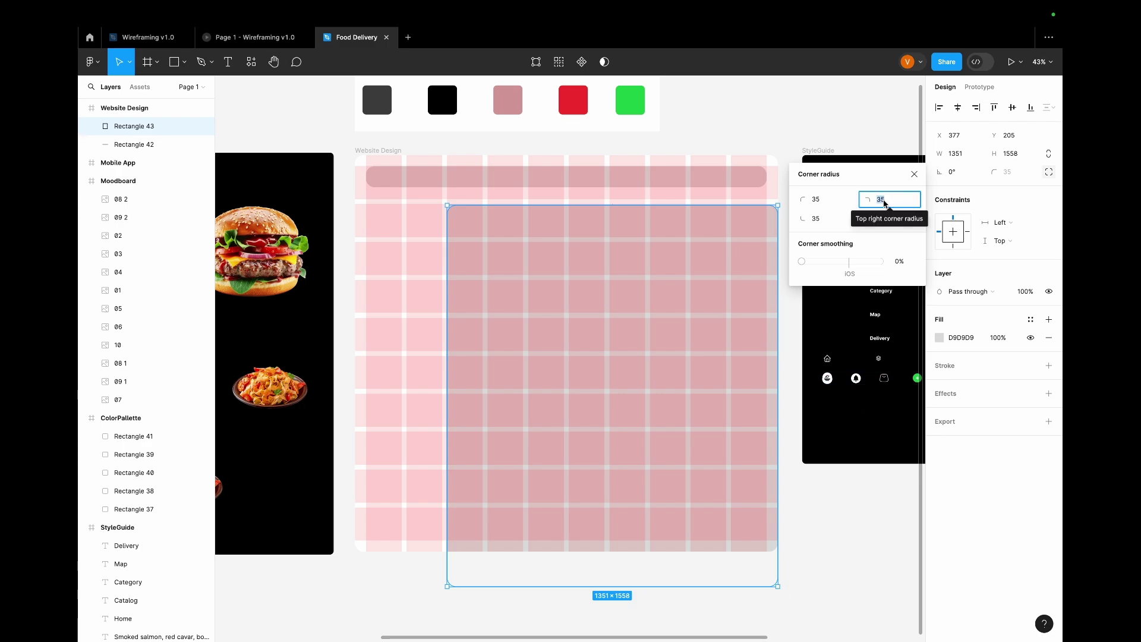
pyautogui.write('0')
pyautogui.press('Return')
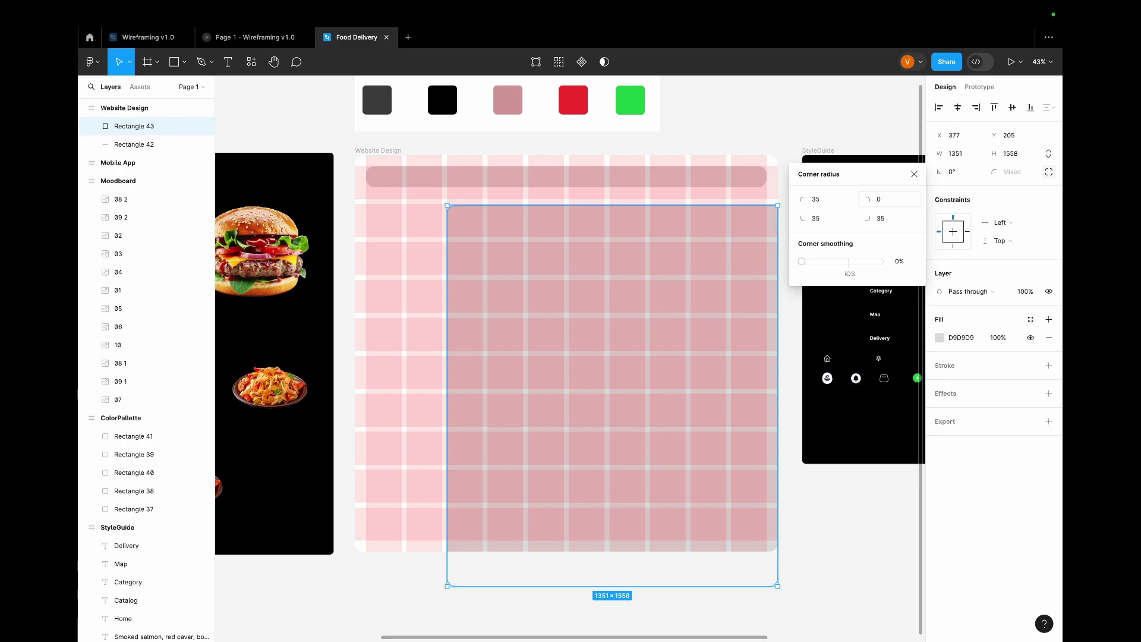
pyautogui.click(913, 173)
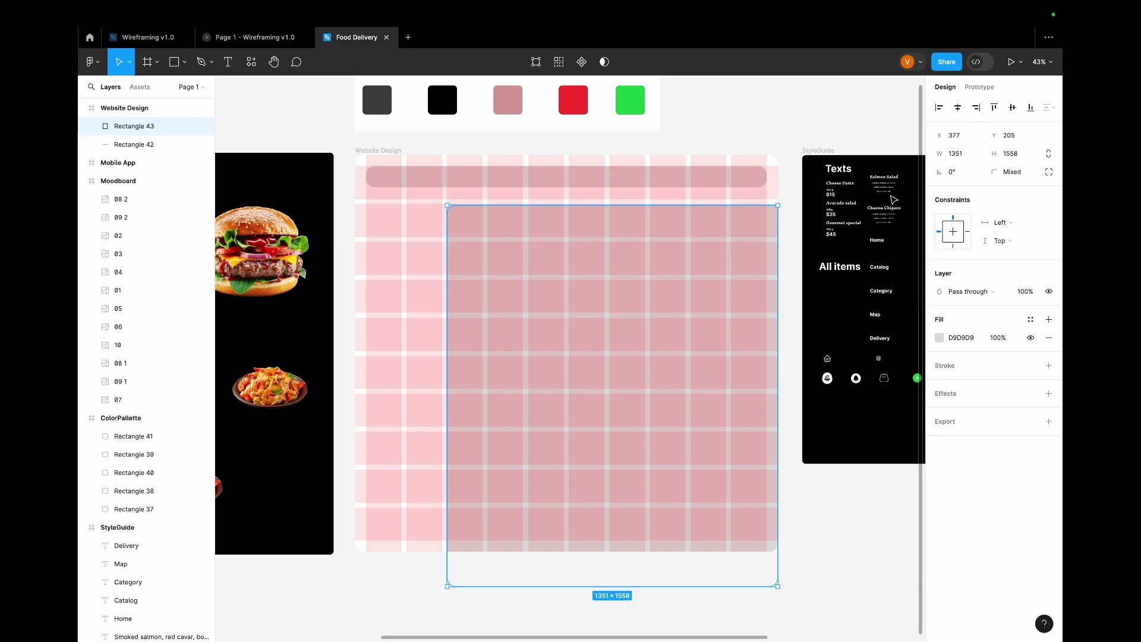
pyautogui.click(370, 284)
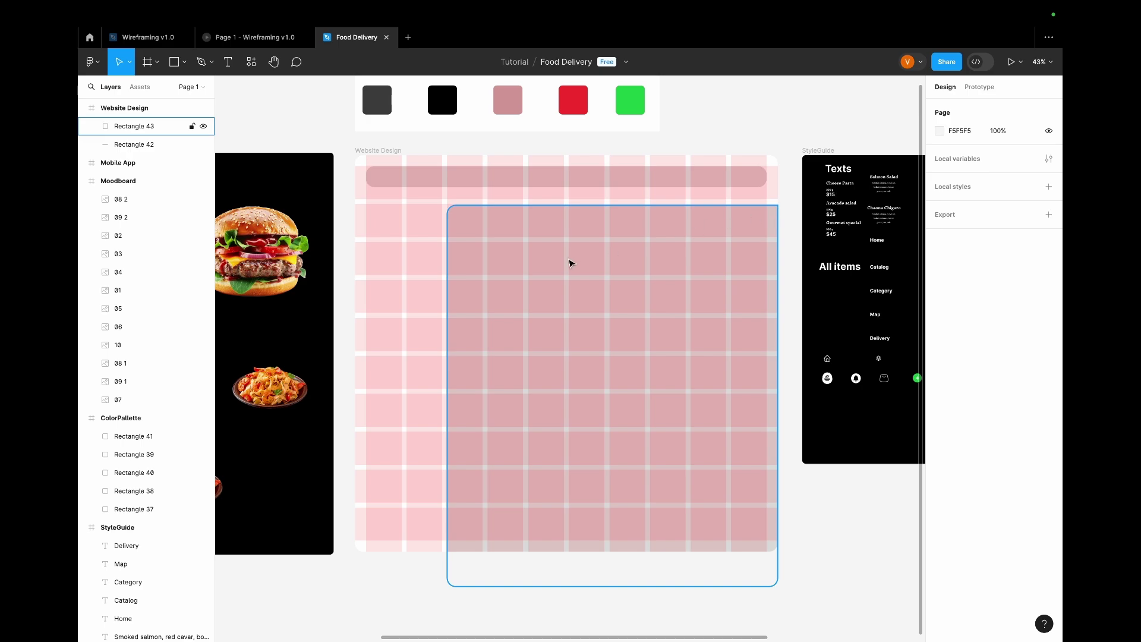
# Draw a category tile of about 180 × 147 in the panel's upper left area and fill it with gray 606060.
pyautogui.click(174, 62)
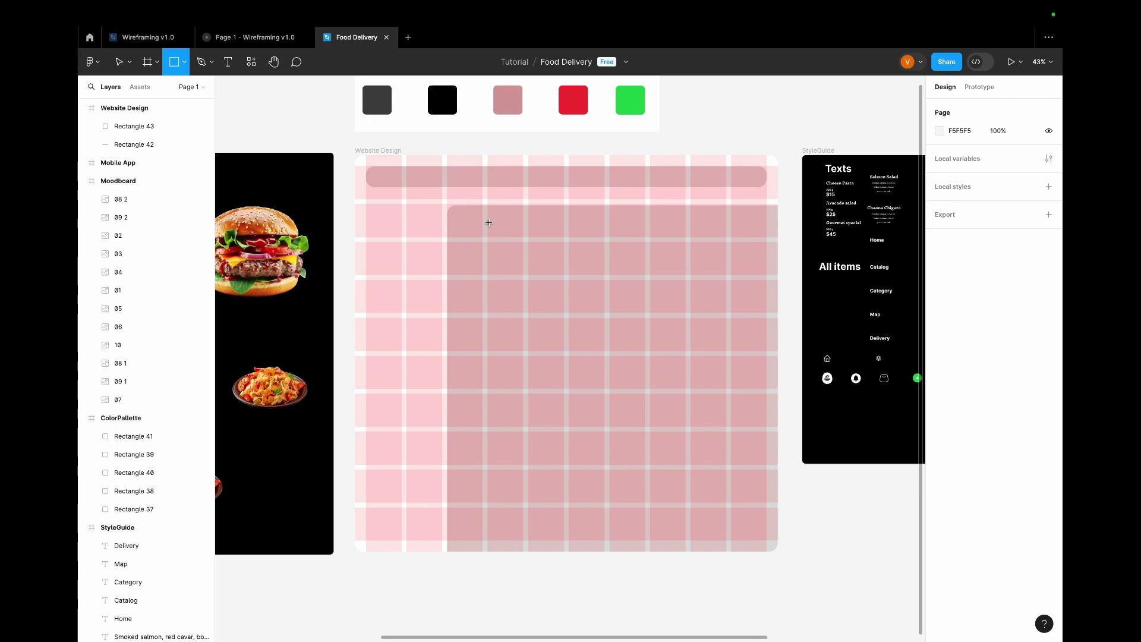
pyautogui.moveTo(463, 224); pyautogui.dragTo(507, 259)
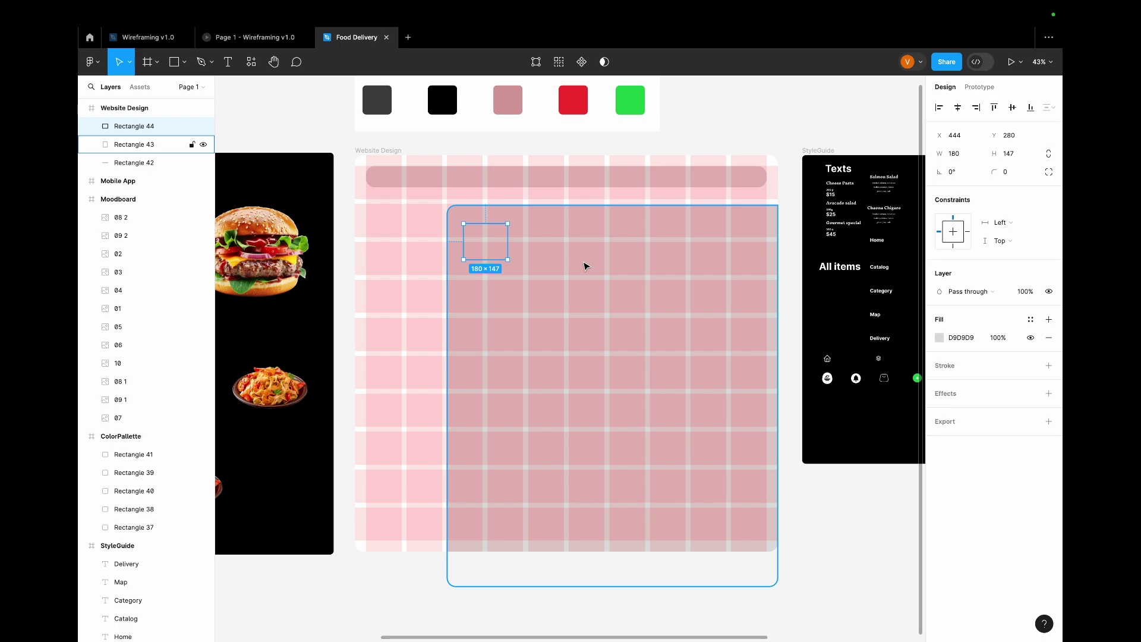
pyautogui.click(939, 338)
pyautogui.moveTo(789, 368); pyautogui.dragTo(787, 432)
pyautogui.click(914, 313)
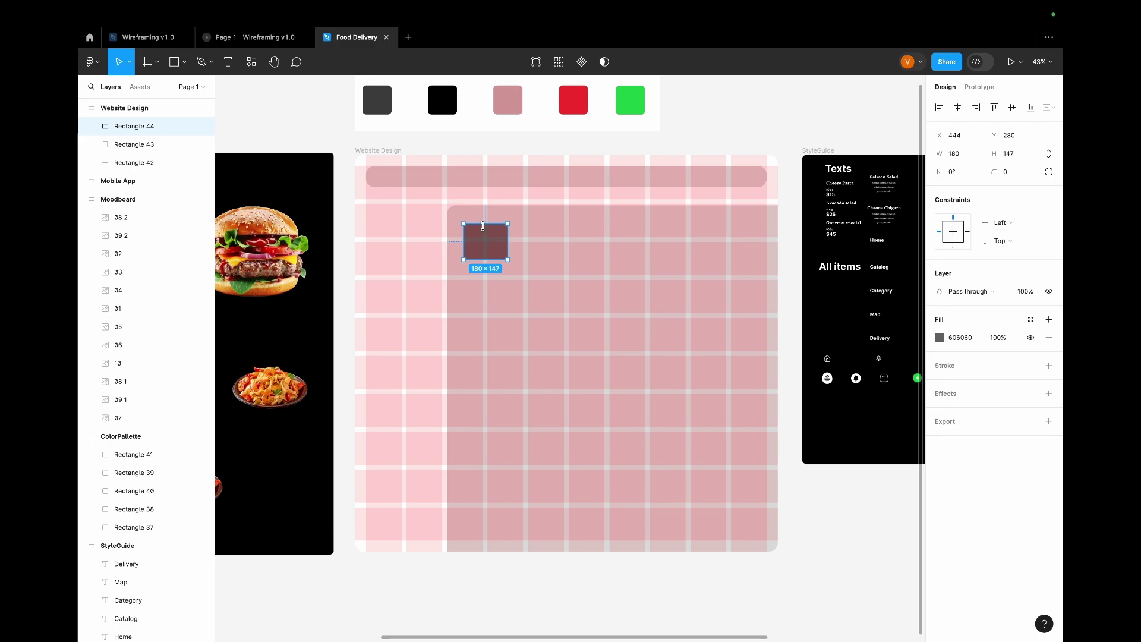
# Duplicate the gray tile into a row of five with the last one about 332 wide, and round all five to radius 25.
pyautogui.moveTo(492, 247); pyautogui.dragTo(761, 244)
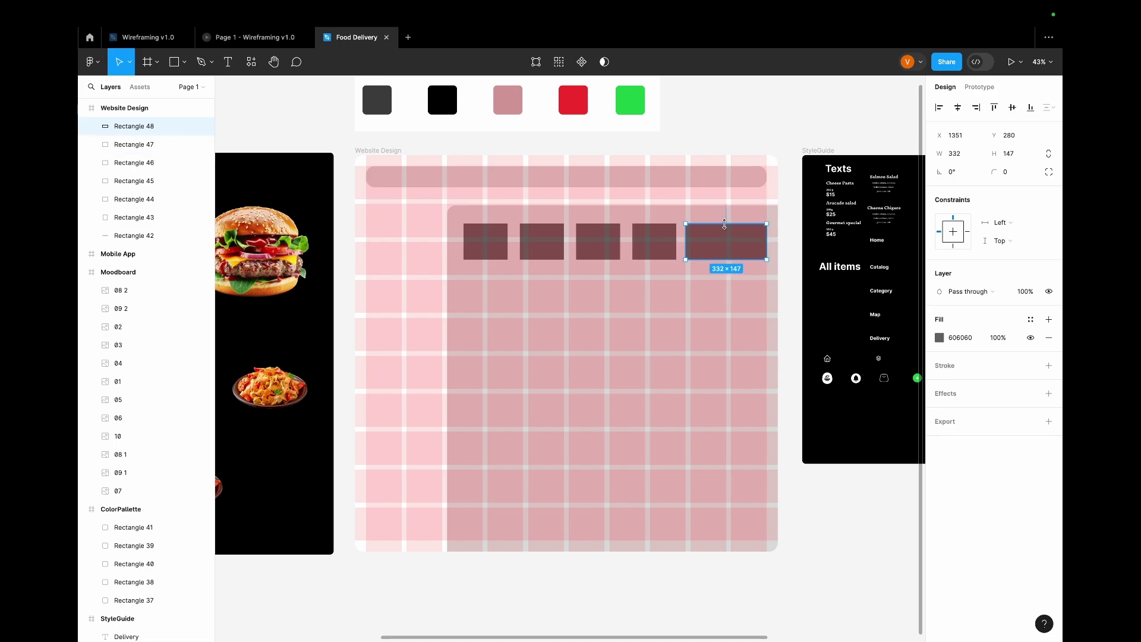
pyautogui.keyDown('shift'); pyautogui.click(638, 243); pyautogui.keyUp('shift')
pyautogui.keyDown('shift'); pyautogui.click(598, 242); pyautogui.keyUp('shift')
pyautogui.keyDown('shift'); pyautogui.click(541, 241); pyautogui.keyUp('shift')
pyautogui.keyDown('shift'); pyautogui.click(485, 241); pyautogui.keyUp('shift')
pyautogui.click(1005, 171)
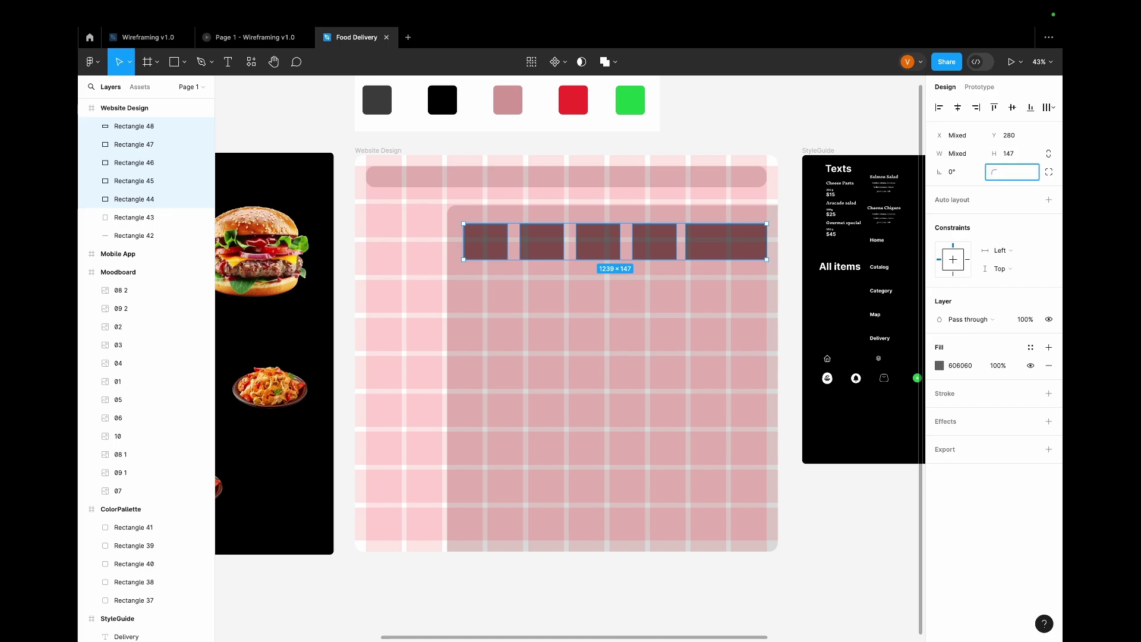
pyautogui.write('25')
pyautogui.press('Return')
# Lock the large content panel rectangle behind the tiles.
pyautogui.click(728, 315)
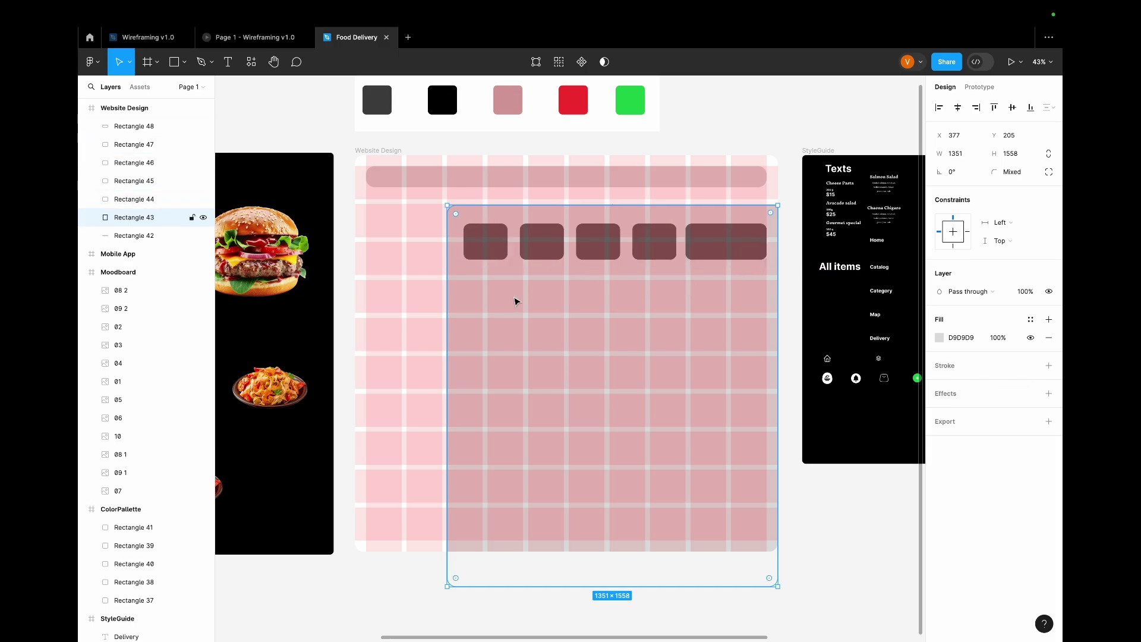
pyautogui.scroll(-2, 568, 358)
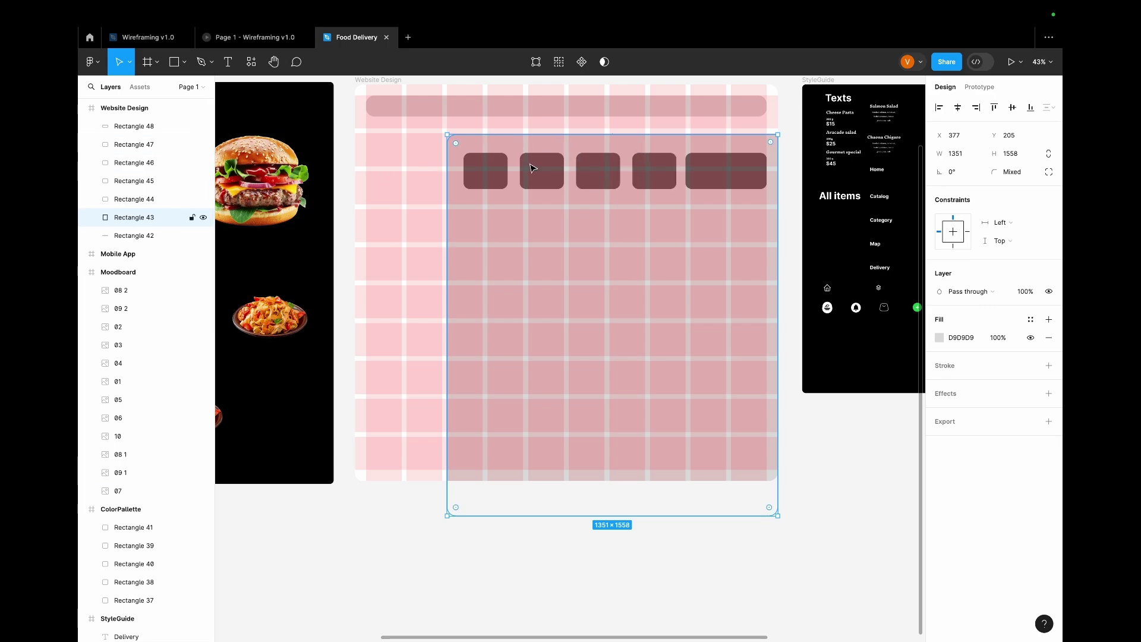
pyautogui.click(192, 217)
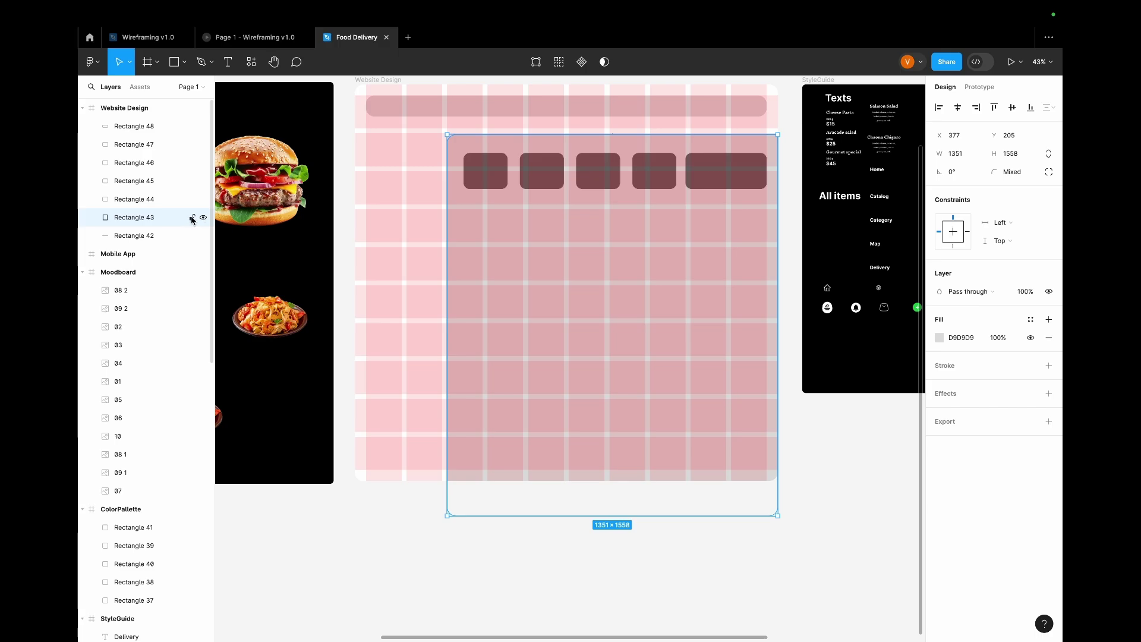
pyautogui.click(192, 218)
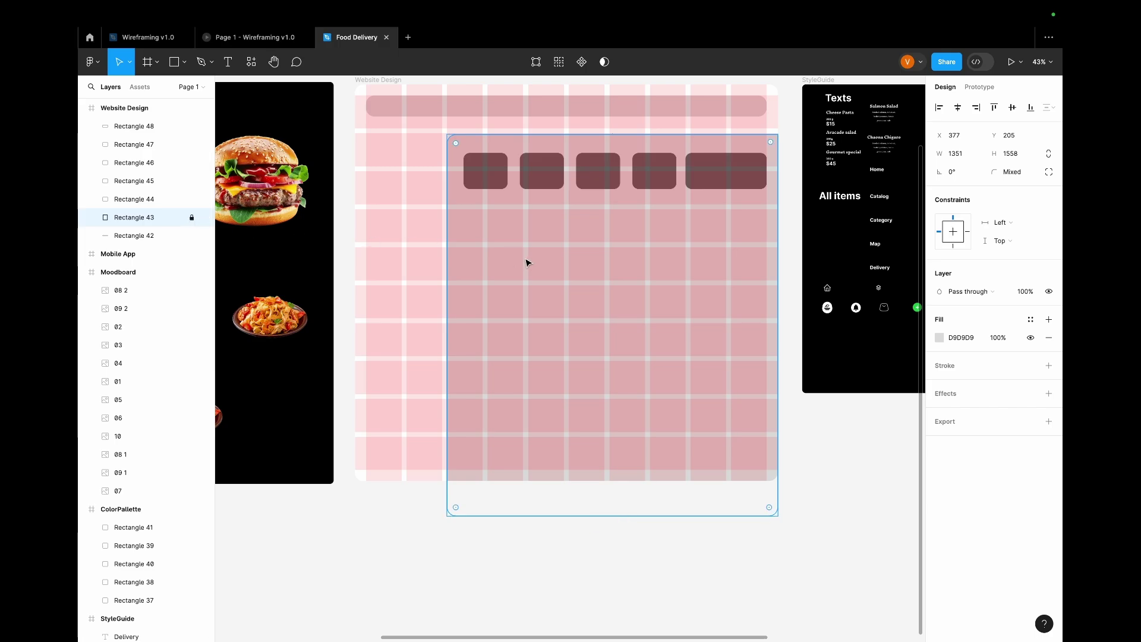
pyautogui.click(517, 262)
pyautogui.moveTo(697, 218); pyautogui.dragTo(733, 215)
pyautogui.press('super+z')
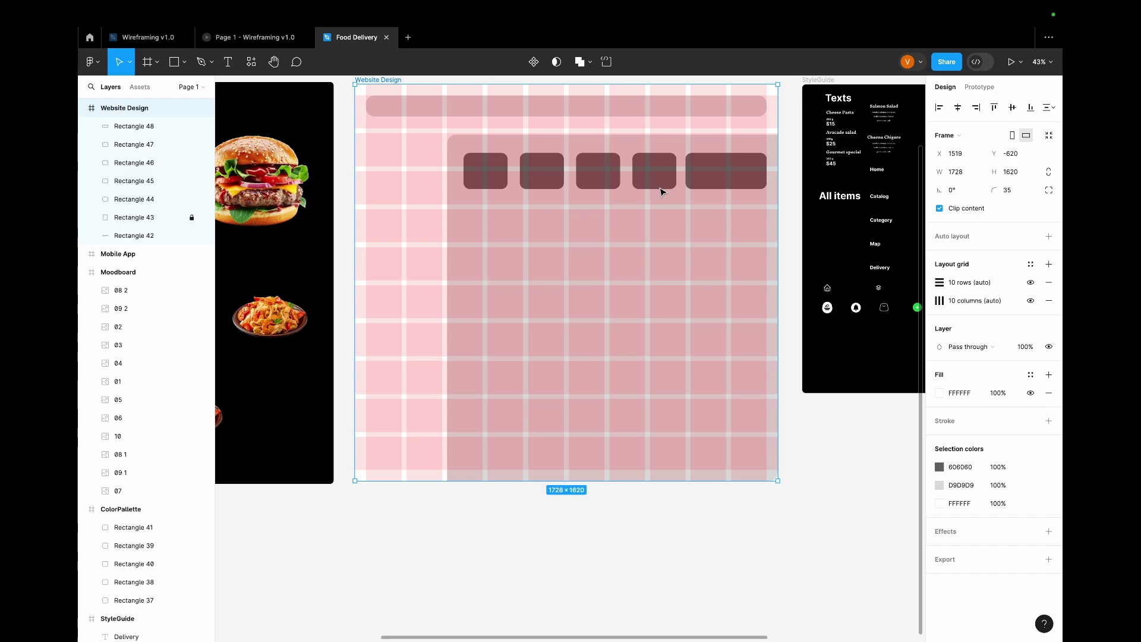
# Duplicate the wide tile below itself and stretch the copy into a sidebar of about 332 × 1349 past the frame's lower edge.
pyautogui.click(739, 180)
pyautogui.moveTo(722, 176); pyautogui.dragTo(719, 539)
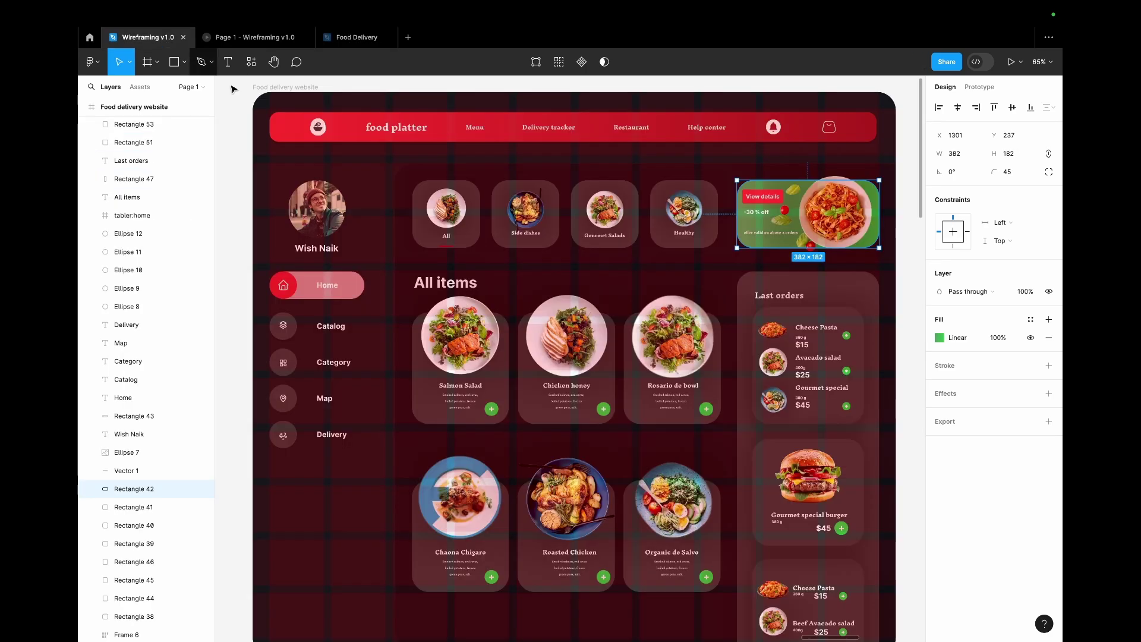
# Copy the six dish card rectangles from the Wireframing v1.0 file and place them in two rows of three on the Food Delivery panel.
pyautogui.click(506, 389)
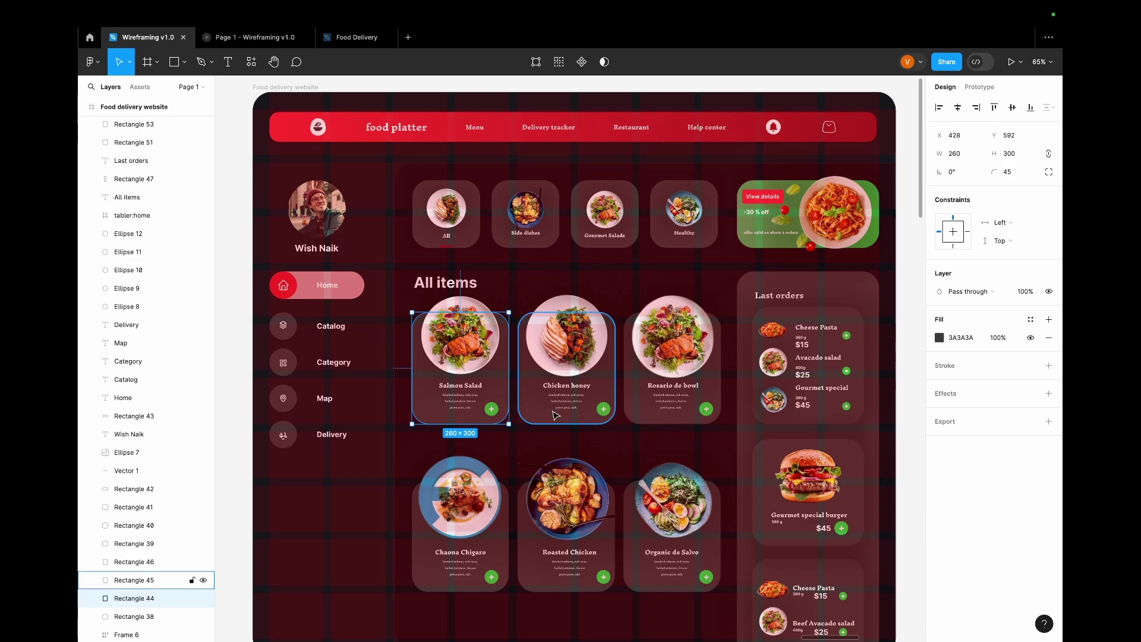
pyautogui.keyDown('shift'); pyautogui.click(535, 397); pyautogui.keyUp('shift')
pyautogui.keyDown('shift'); pyautogui.click(641, 399); pyautogui.keyUp('shift')
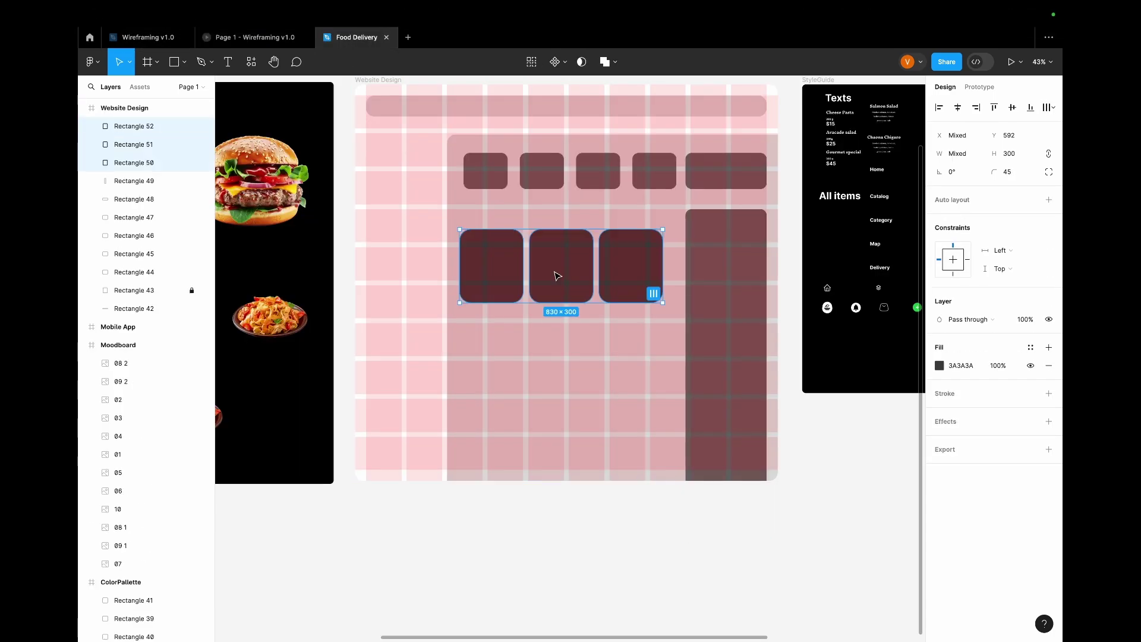
pyautogui.moveTo(555, 273); pyautogui.dragTo(556, 367)
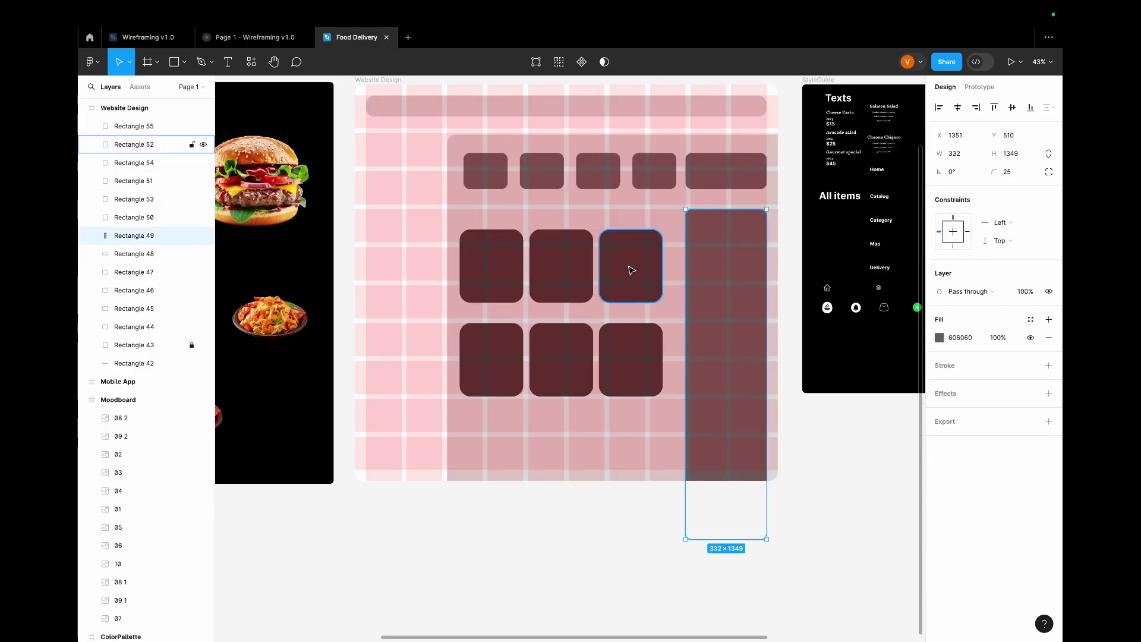
# Copy the Home menu pill and the five icon circles from the Wireframing v1.0 file into the Website Design frame's left columns.
pyautogui.click(244, 36)
pyautogui.click(153, 36)
pyautogui.click(315, 285)
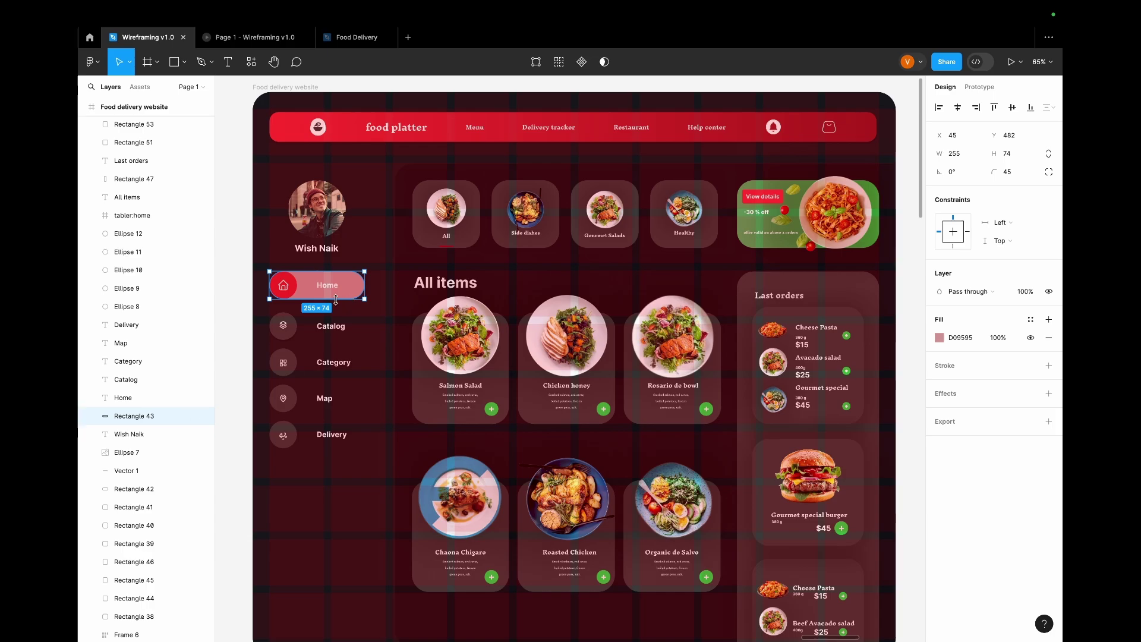
pyautogui.keyDown('shift'); pyautogui.click(283, 325); pyautogui.keyUp('shift')
pyautogui.keyDown('shift'); pyautogui.click(282, 286); pyautogui.keyUp('shift')
pyautogui.keyDown('shift'); pyautogui.click(283, 362); pyautogui.keyUp('shift')
pyautogui.keyDown('shift'); pyautogui.click(283, 398); pyautogui.keyUp('shift')
pyautogui.keyDown('shift'); pyautogui.click(283, 434); pyautogui.keyUp('shift')
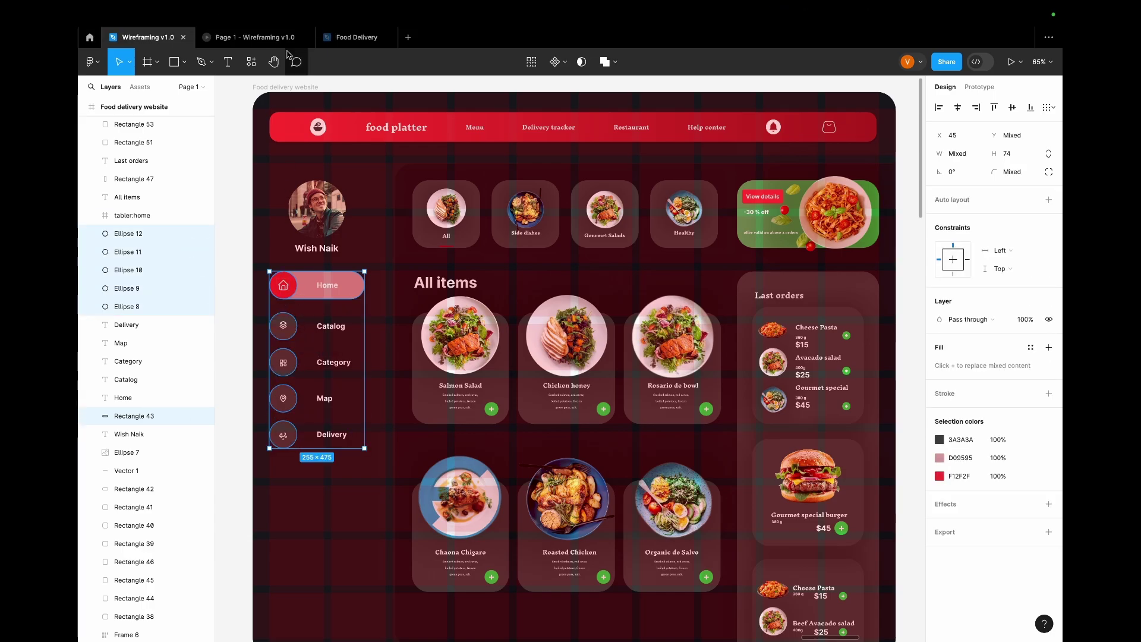
pyautogui.click(357, 37)
pyautogui.click(360, 82)
pyautogui.press('super+v')
pyautogui.scroll(1, 416, 202)
pyautogui.click(486, 128)
# Copy the round profile photo from the Wireframing v1.0 file and place it above the menu shapes at the left margin.
pyautogui.click(148, 36)
pyautogui.click(334, 206)
pyautogui.press('super+c')
pyautogui.click(355, 37)
pyautogui.click(404, 198)
pyautogui.press('super+v')
pyautogui.moveTo(557, 357); pyautogui.dragTo(373, 174)
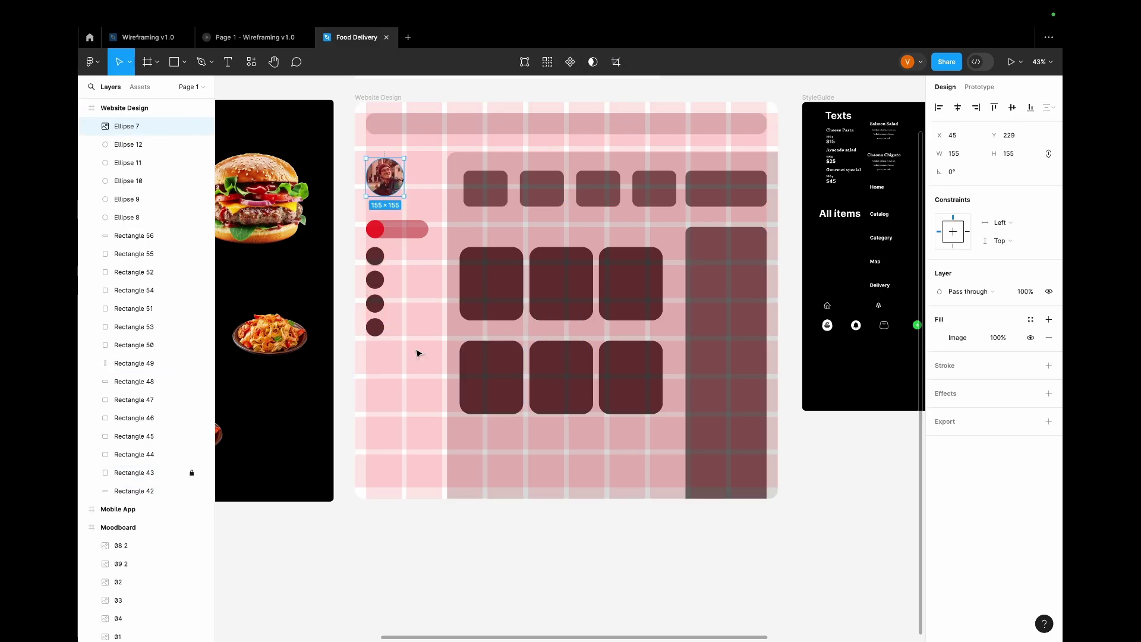
pyautogui.click(380, 97)
pyautogui.scroll(1, 535, 271)
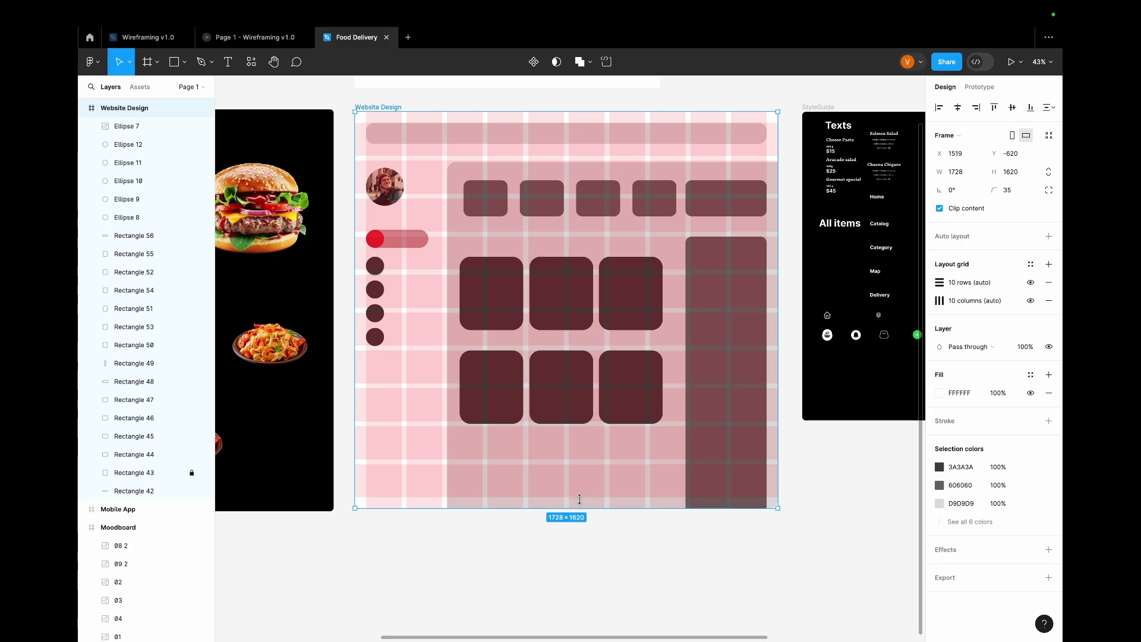
pyautogui.moveTo(581, 507); pyautogui.dragTo(581, 488)
pyautogui.hotkey('ctrl', 'z')
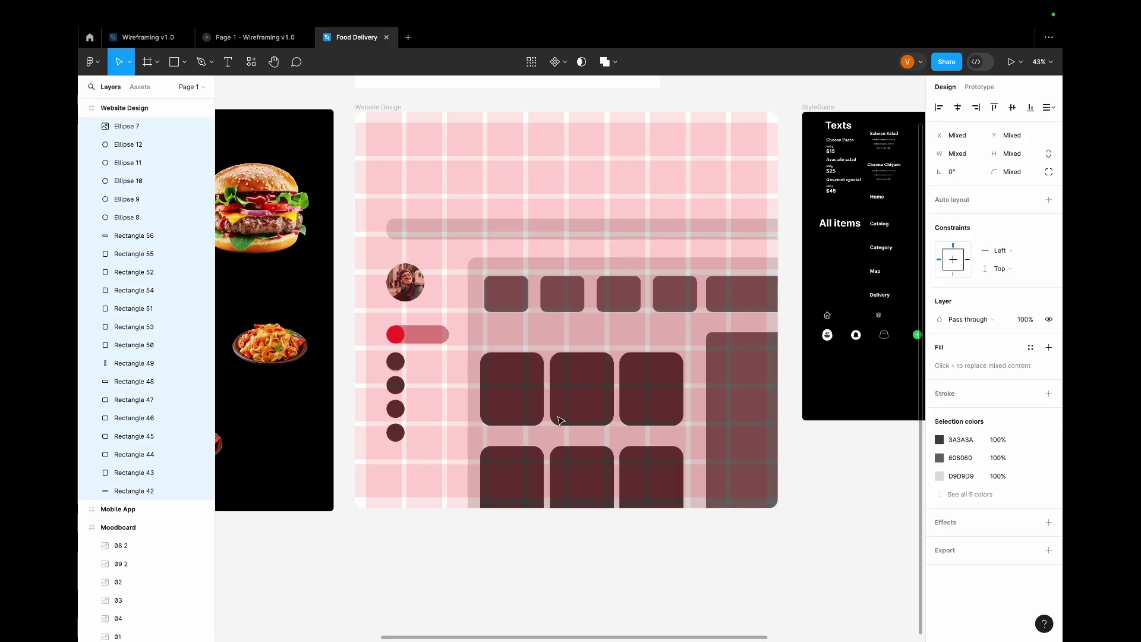
# Unlock the content panel and move all the wireframe shapes out of the Website Design frame onto the canvas below it.
pyautogui.moveTo(558, 418); pyautogui.dragTo(528, 618)
# Set the Website Design frame's height to 1450.
pyautogui.click(580, 250)
pyautogui.scroll(3, 579, 251)
pyautogui.click(1010, 172)
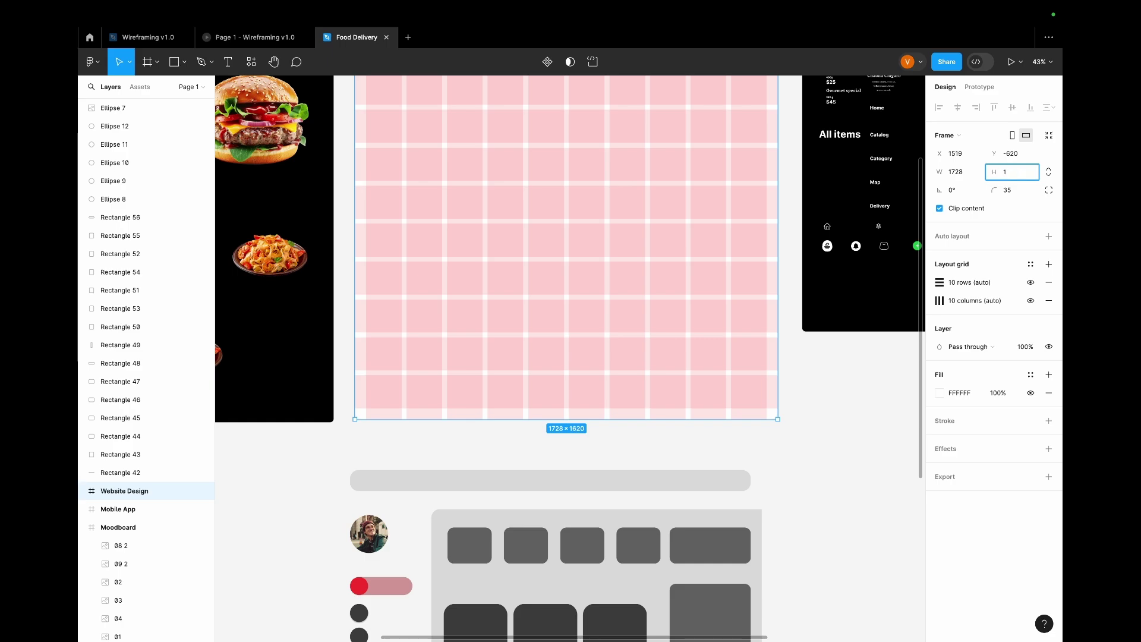
pyautogui.press('Return')
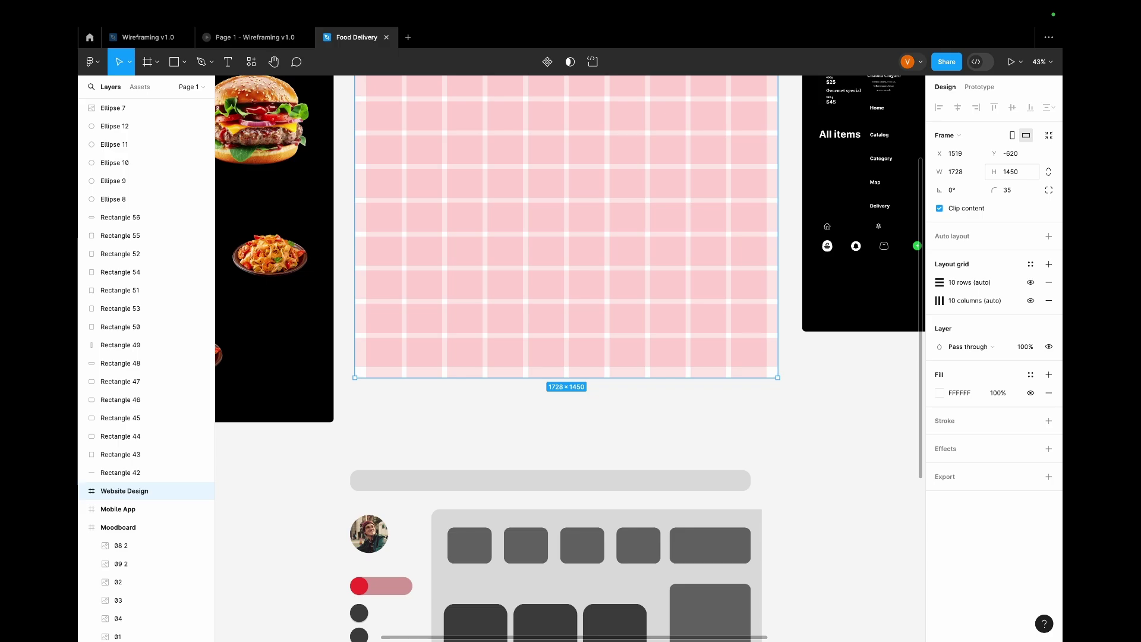
pyautogui.scroll(7, 603, 338)
pyautogui.scroll(-9, 603, 339)
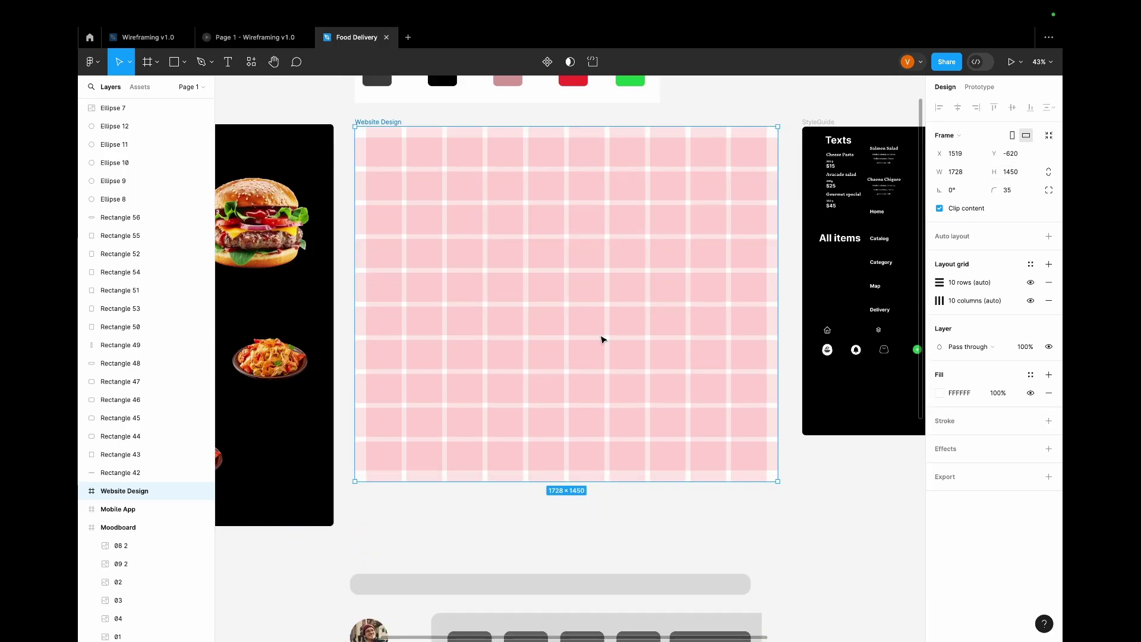
# Move the profile photo and wireframe rectangles from the canvas below back into the Website Design frame, aligned to its margins.
pyautogui.scroll(-3, 603, 334)
pyautogui.moveTo(795, 245); pyautogui.dragTo(420, 520)
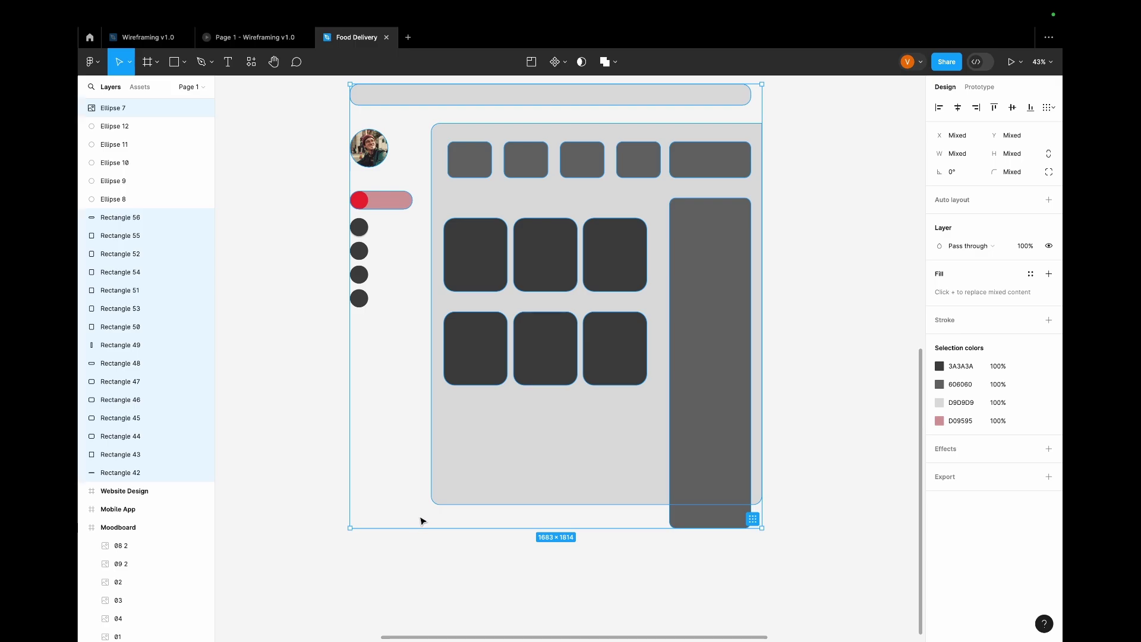
pyautogui.scroll(10, 420, 519)
pyautogui.moveTo(463, 588); pyautogui.dragTo(478, 151)
pyautogui.scroll(-3, 486, 451)
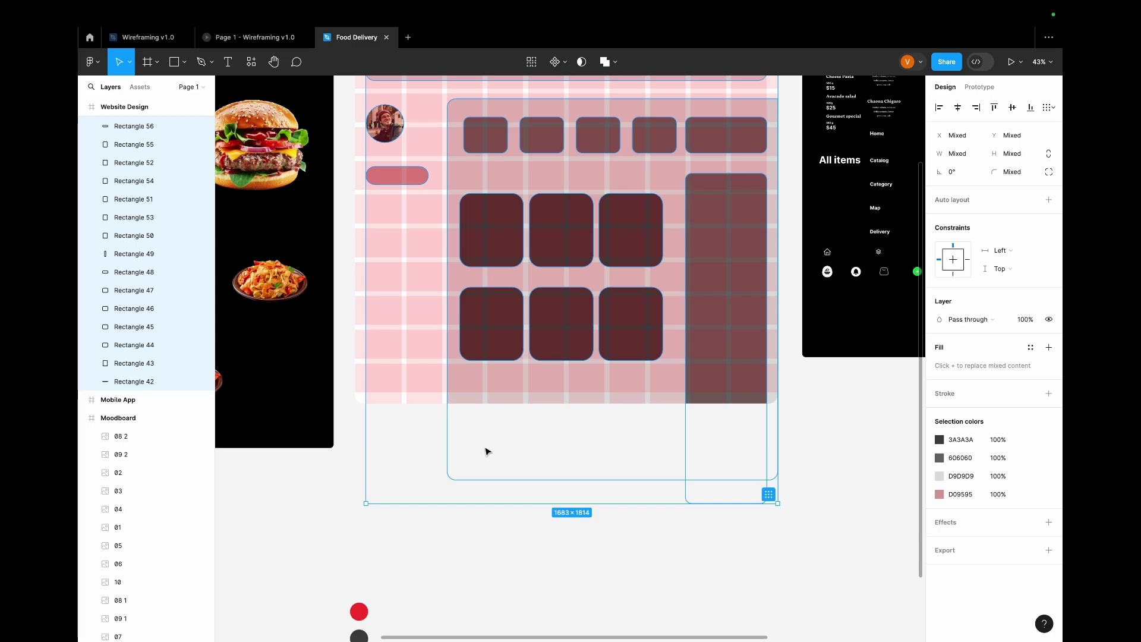
pyautogui.click(389, 546)
pyautogui.scroll(4, 522, 270)
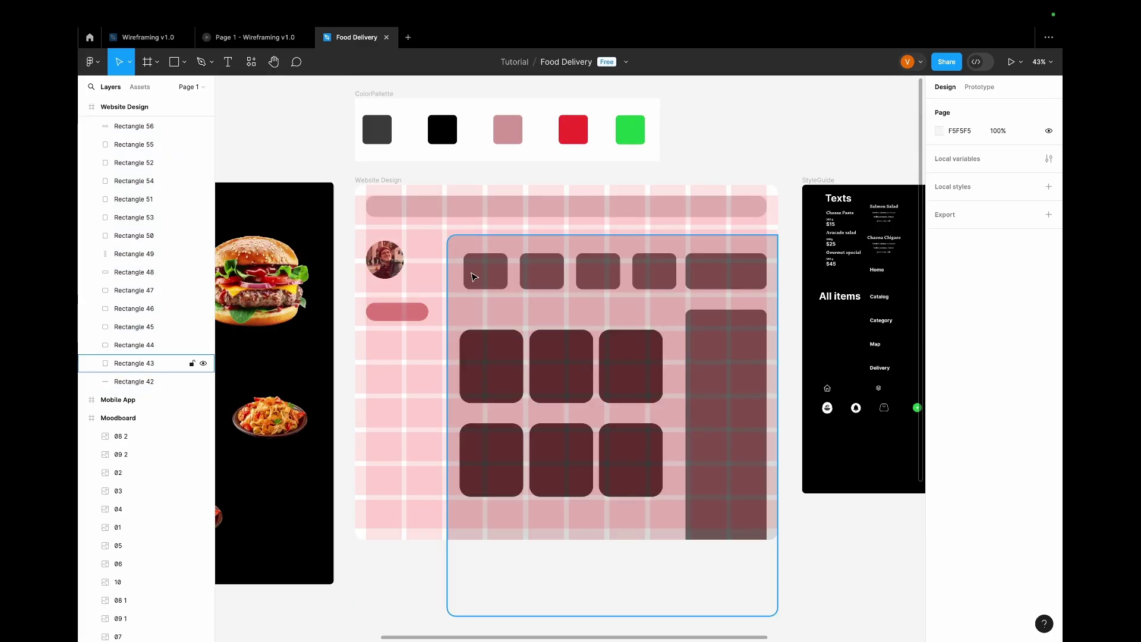
# Compare the Website Design frame's block layout with the finished food delivery page in the Wireframing v1.0 file.
pyautogui.click(382, 185)
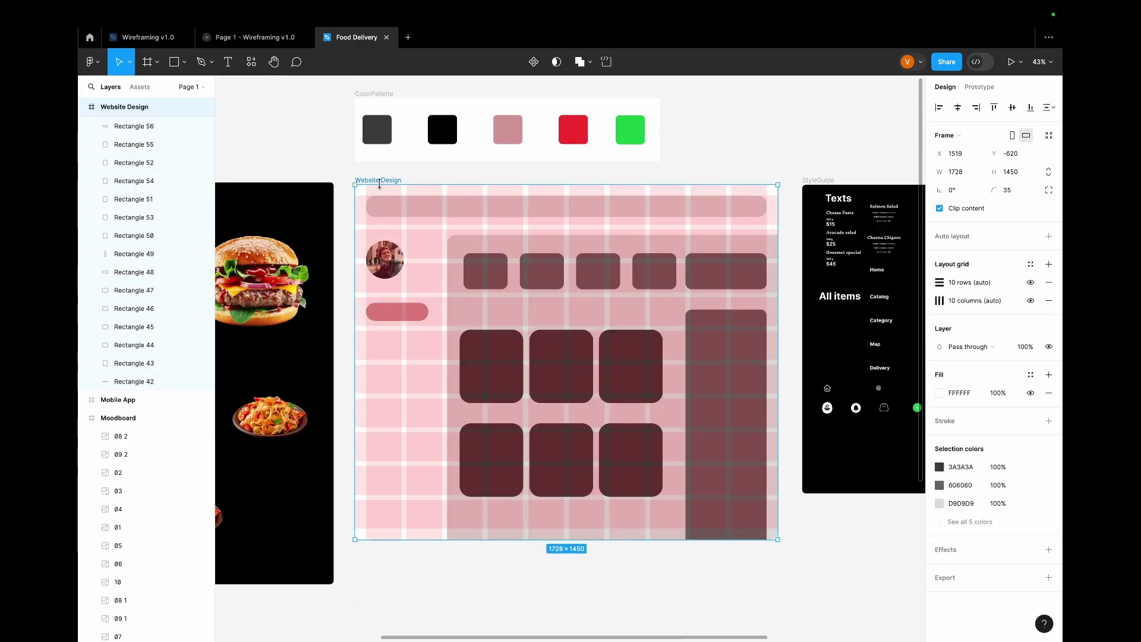
pyautogui.click(145, 37)
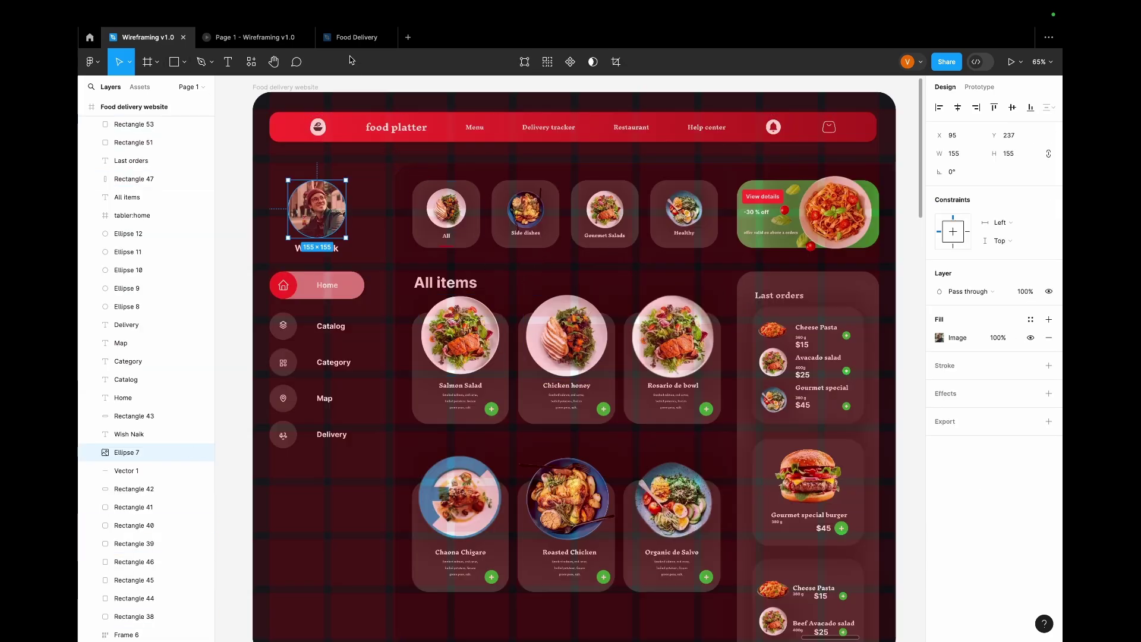
pyautogui.click(351, 38)
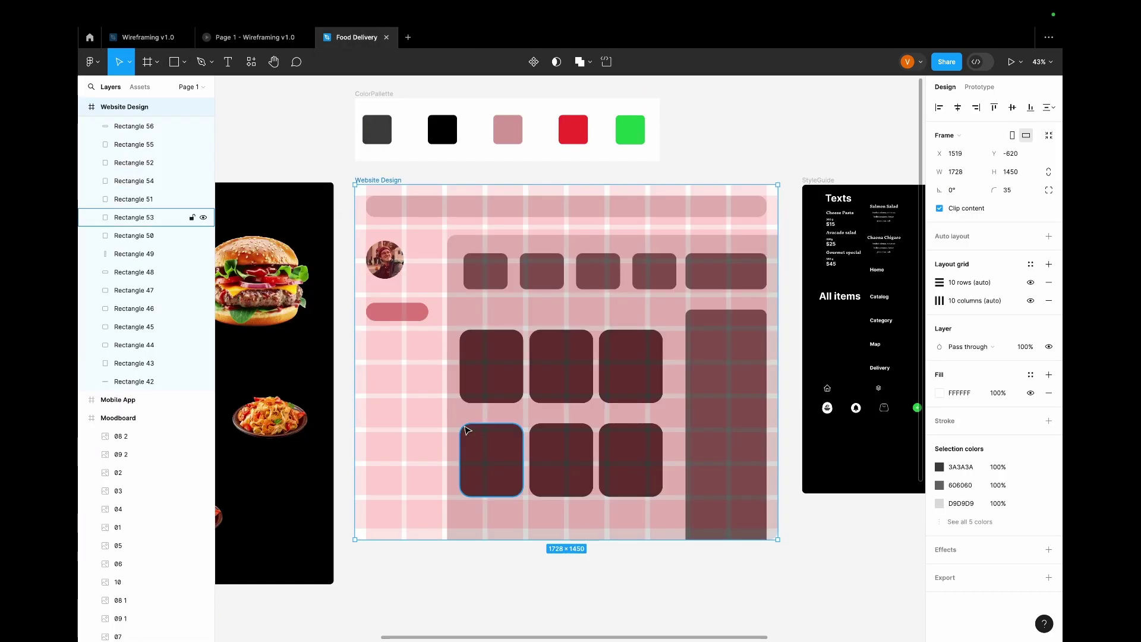
pyautogui.scroll(5, 467, 429)
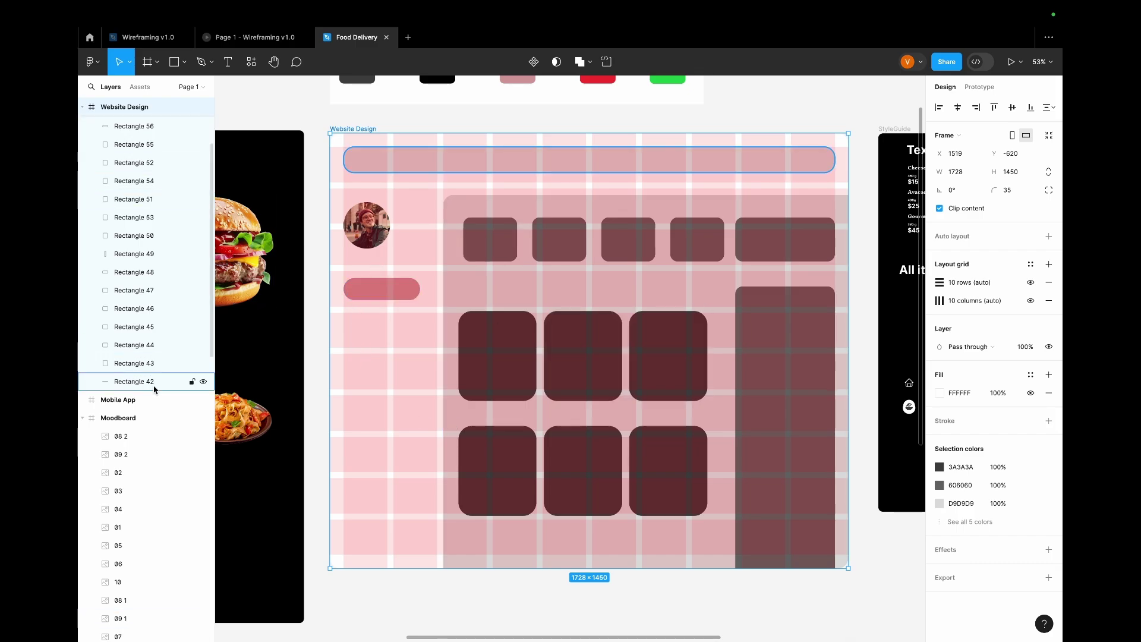
pyautogui.click(153, 272)
pyautogui.scroll(3, 593, 363)
pyautogui.scroll(-3, 593, 363)
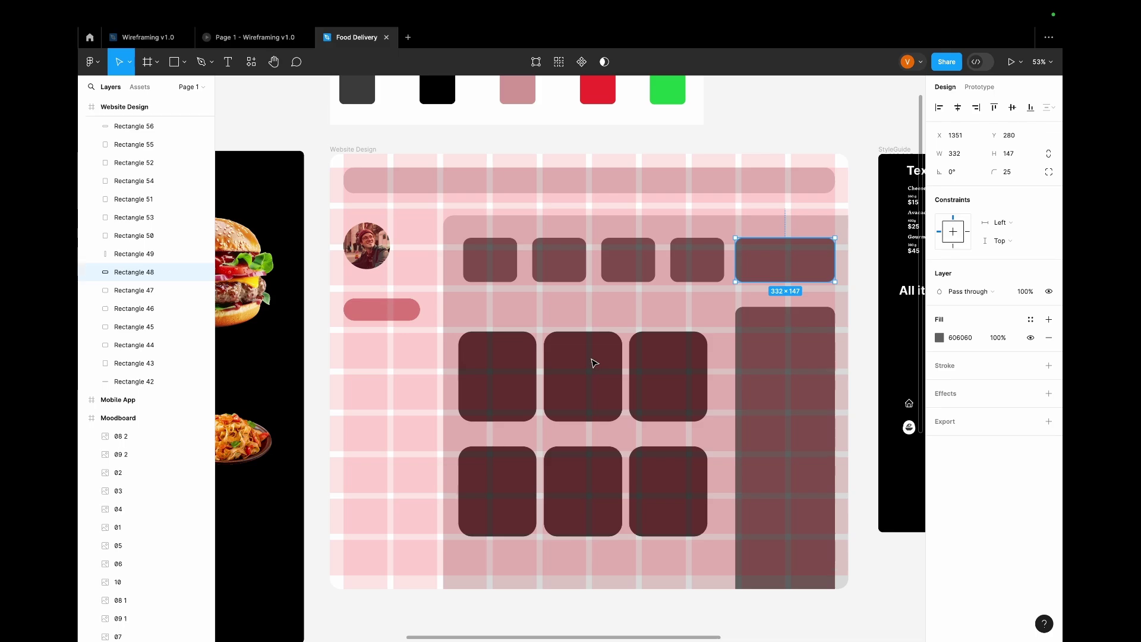
pyautogui.scroll(2, 594, 362)
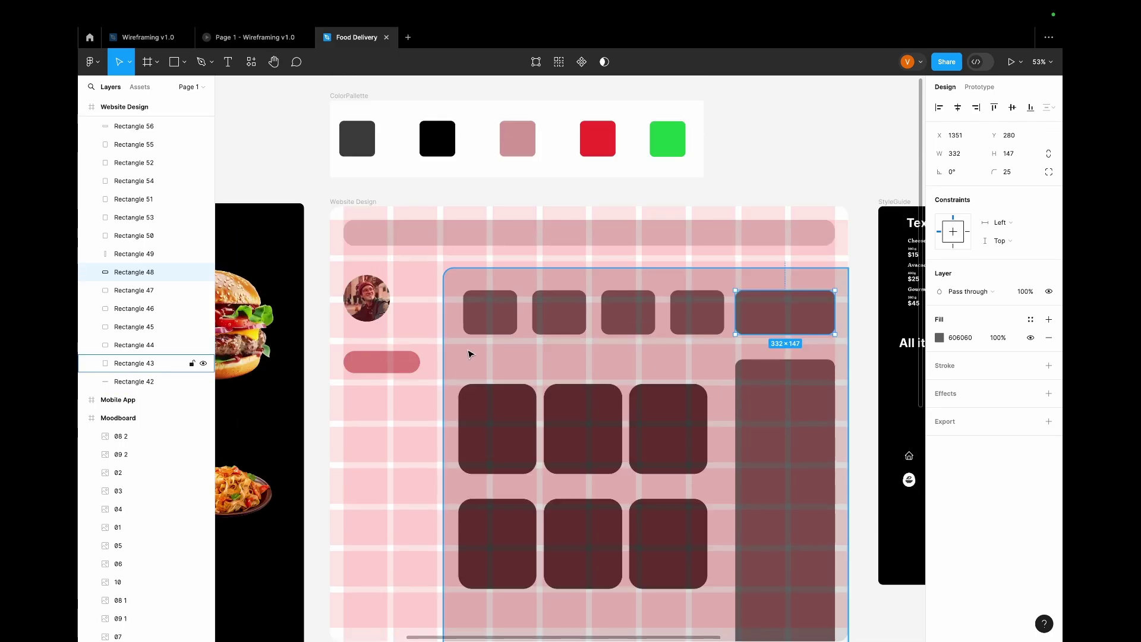
# Hide the layout grids and fill the Website Design frame with the dark grey sampled from the ColorPalette.
pyautogui.click(338, 214)
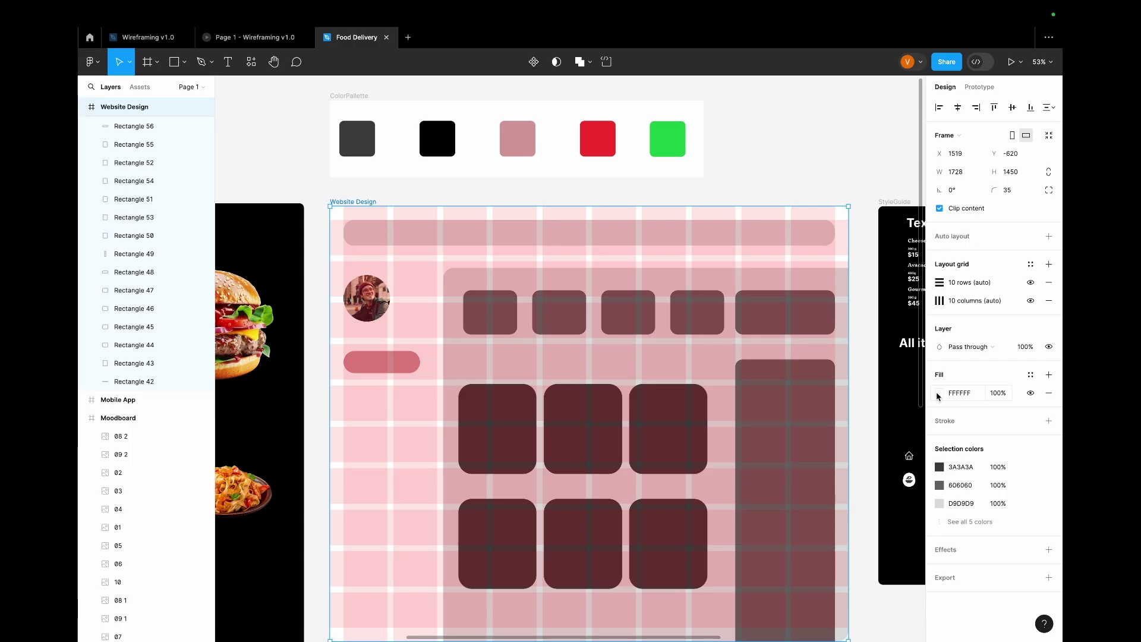
pyautogui.hotkey('ctrl', 'g')
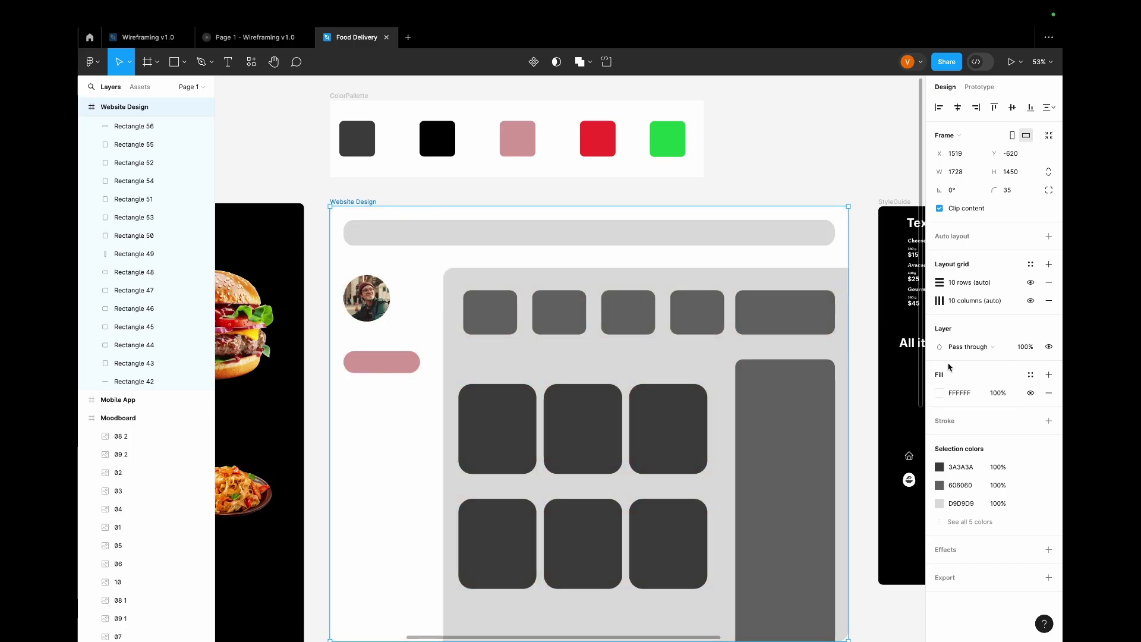
pyautogui.click(940, 392)
pyautogui.press('i')
pyautogui.click(372, 136)
pyautogui.press('Escape')
# Fill the large content panel with black sampled from the ColorPalette.
pyautogui.click(608, 381)
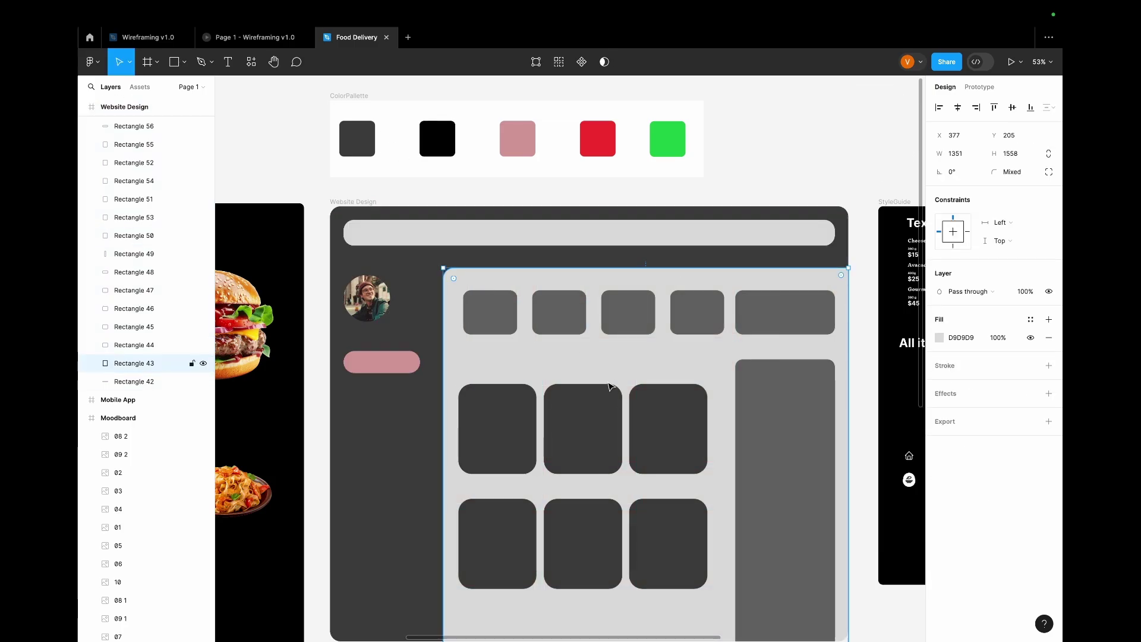
pyautogui.click(939, 337)
pyautogui.click(804, 505)
pyautogui.scroll(-3, 608, 572)
pyautogui.click(653, 353)
# Fill the four category cards, the wide promo card and the tall orders column with dark grey 3A3A3A.
pyautogui.click(493, 229)
pyautogui.keyDown('shift'); pyautogui.click(558, 232); pyautogui.keyUp('shift')
pyautogui.keyDown('shift'); pyautogui.click(627, 229); pyautogui.keyUp('shift')
pyautogui.keyDown('shift'); pyautogui.click(696, 229); pyautogui.keyUp('shift')
pyautogui.keyDown('shift'); pyautogui.click(772, 232); pyautogui.keyUp('shift')
pyautogui.keyDown('shift'); pyautogui.click(797, 396); pyautogui.keyUp('shift')
pyautogui.click(803, 506)
pyautogui.click(823, 177)
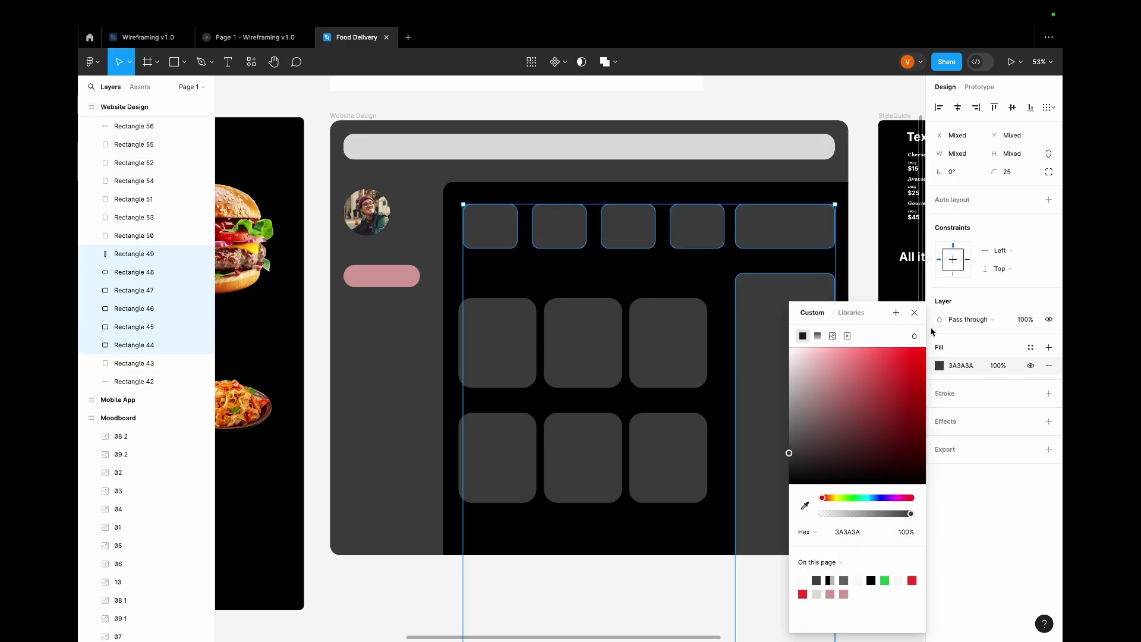
pyautogui.click(914, 313)
# Fill the header bar with the palette's red and turn the fill into a linear gradient.
pyautogui.scroll(2, 511, 382)
pyautogui.click(404, 211)
pyautogui.click(940, 337)
pyautogui.click(806, 504)
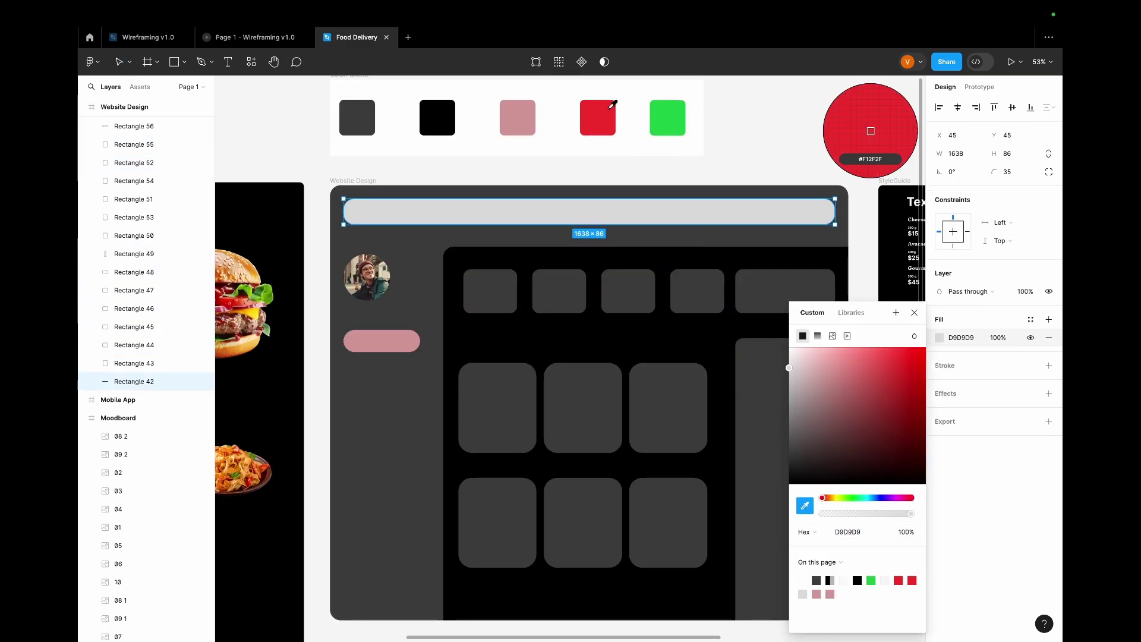
pyautogui.click(610, 103)
pyautogui.click(817, 336)
pyautogui.click(914, 312)
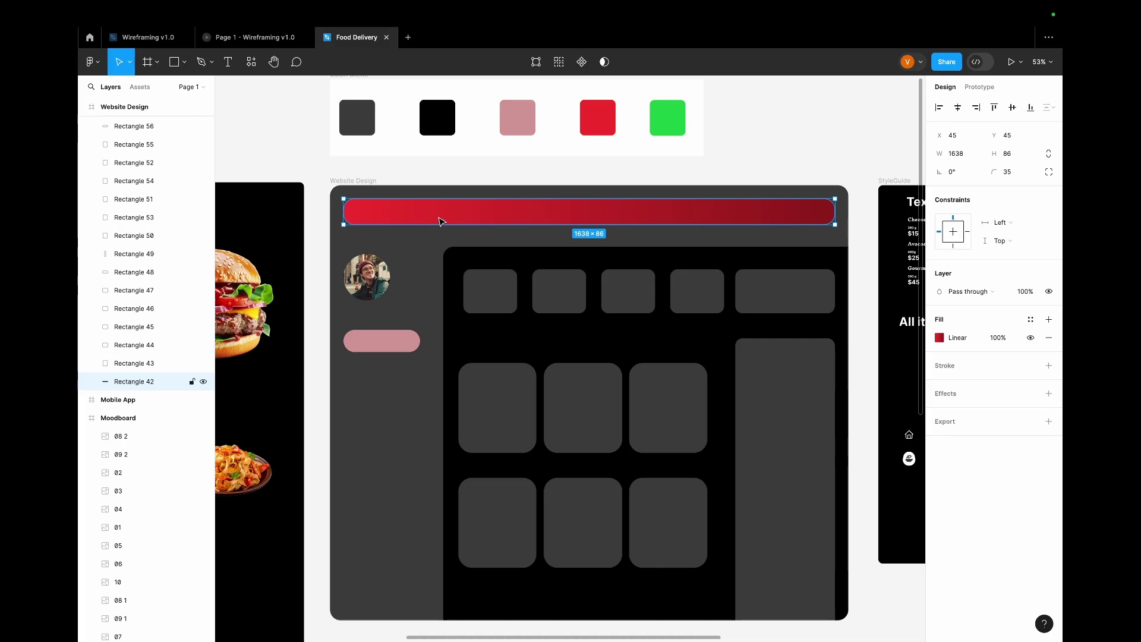
# Move two salmon salad photos and the roasted chicken photo from the Moodboard onto the top row of dish cards.
pyautogui.scroll(-2, 619, 334)
pyautogui.scroll(-5, 616, 331)
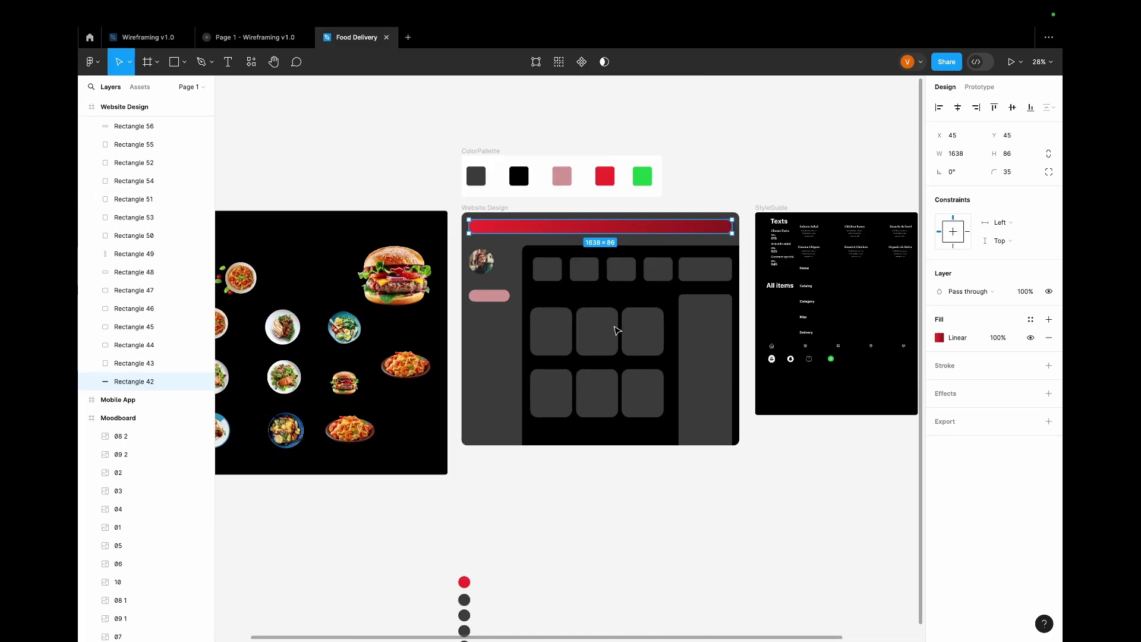
pyautogui.hscroll(-3, 616, 330)
pyautogui.hscroll(1, 617, 331)
pyautogui.hscroll(2, 616, 330)
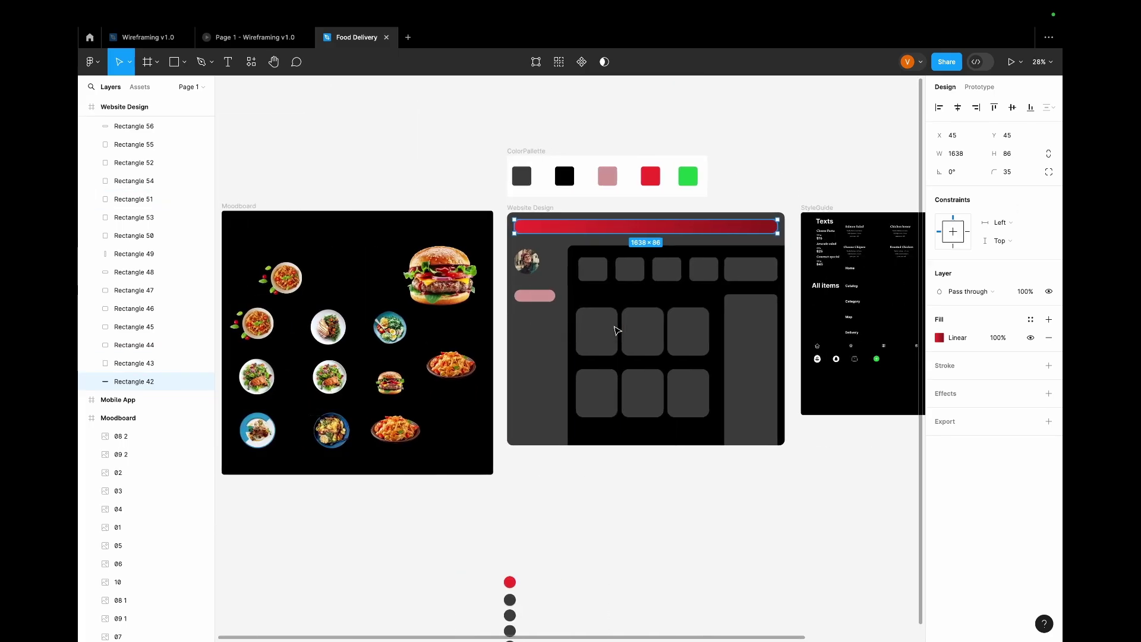
pyautogui.scroll(1, 618, 329)
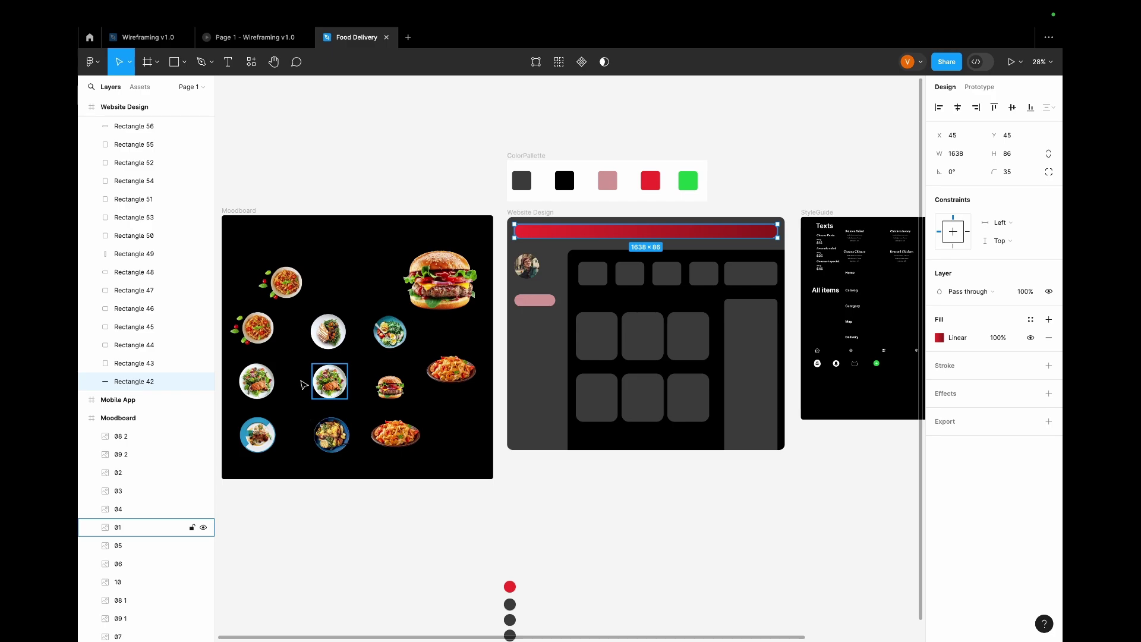
pyautogui.moveTo(247, 390); pyautogui.dragTo(584, 327)
pyautogui.moveTo(322, 397); pyautogui.dragTo(643, 408)
pyautogui.moveTo(693, 333); pyautogui.dragTo(689, 328)
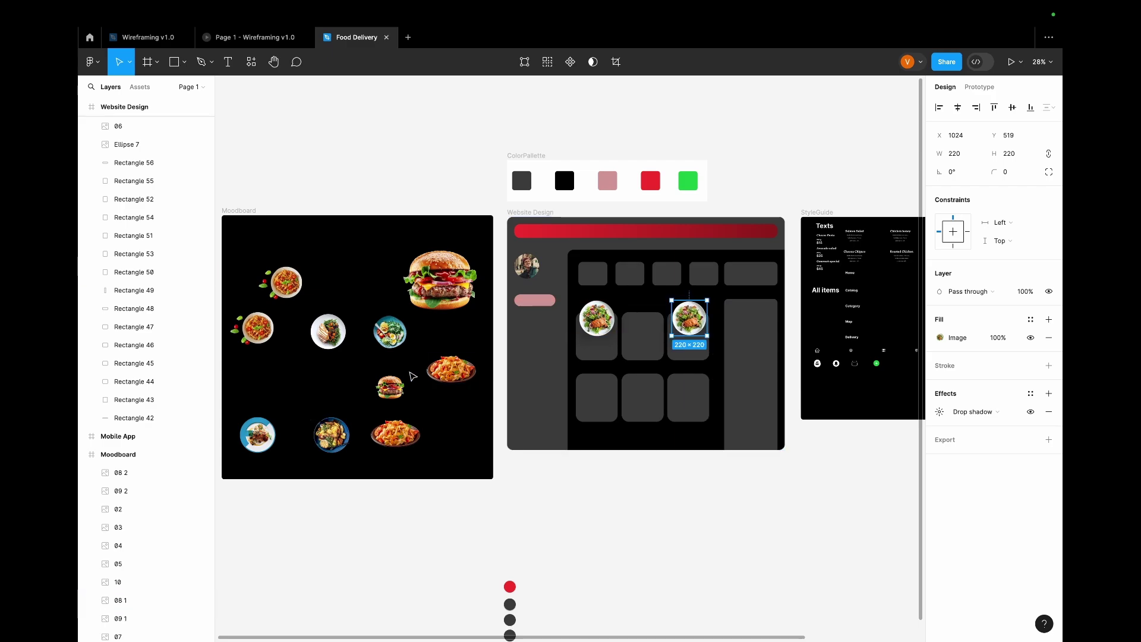
pyautogui.moveTo(346, 445); pyautogui.dragTo(636, 327)
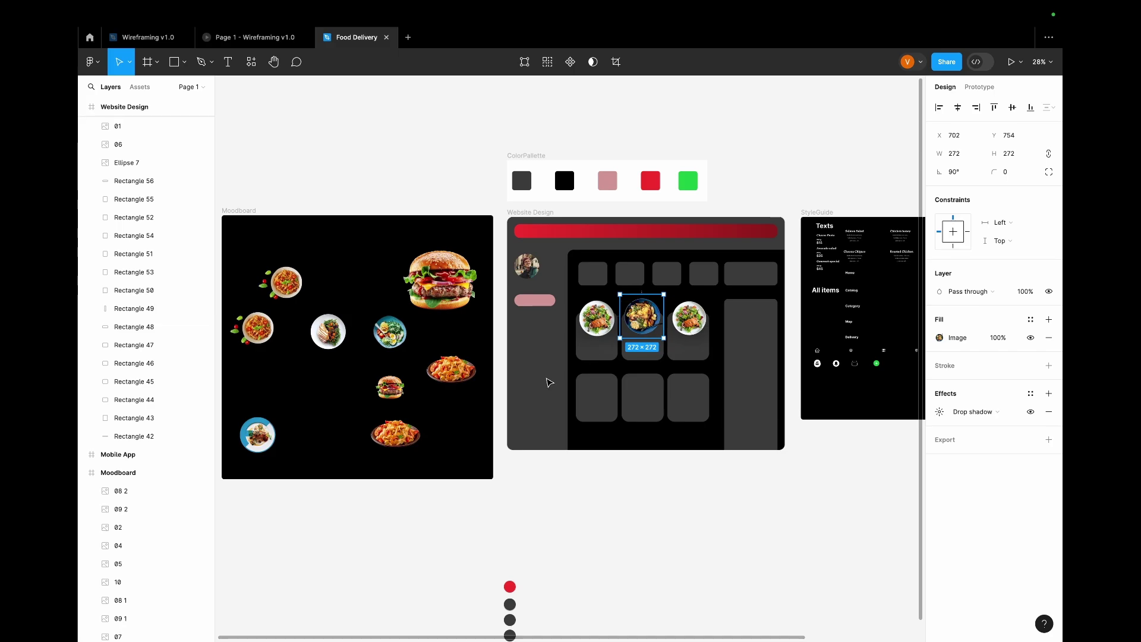
# Move the blue-rimmed plate, sliced chicken and egg salad photos from the Moodboard onto the bottom row of dish cards.
pyautogui.moveTo(257, 434); pyautogui.dragTo(596, 380)
pyautogui.moveTo(328, 331); pyautogui.dragTo(646, 376)
pyautogui.moveTo(390, 331); pyautogui.dragTo(688, 380)
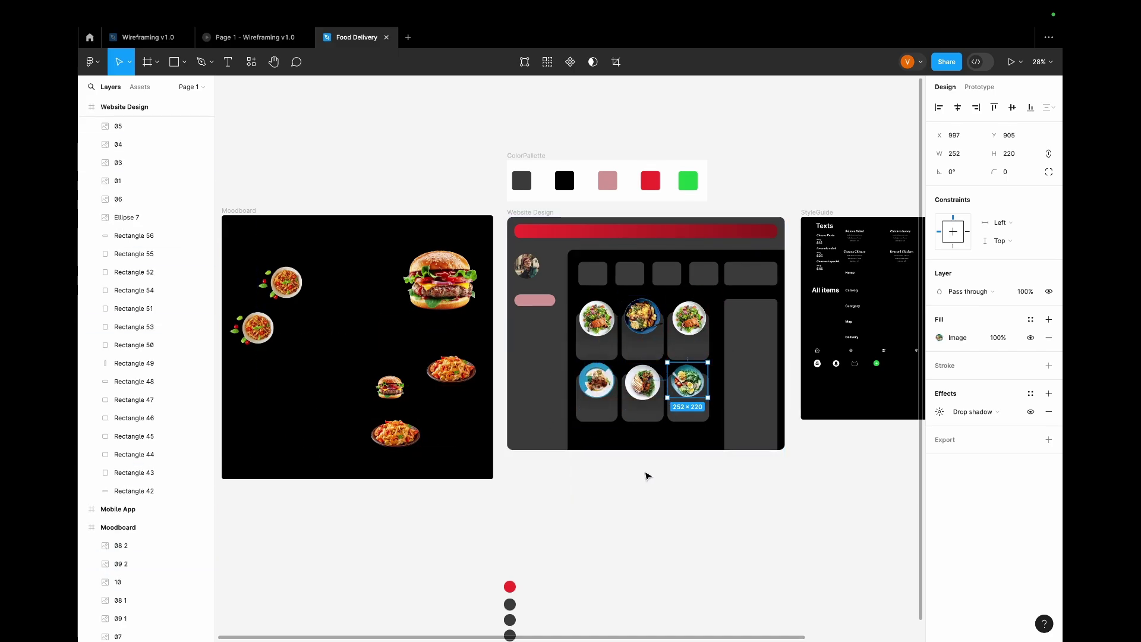
# Copy the three Last orders card rectangles from the Wireframing v1.0 file and paste them into the Website Design frame.
pyautogui.scroll(1, 646, 469)
pyautogui.click(148, 37)
pyautogui.click(853, 389)
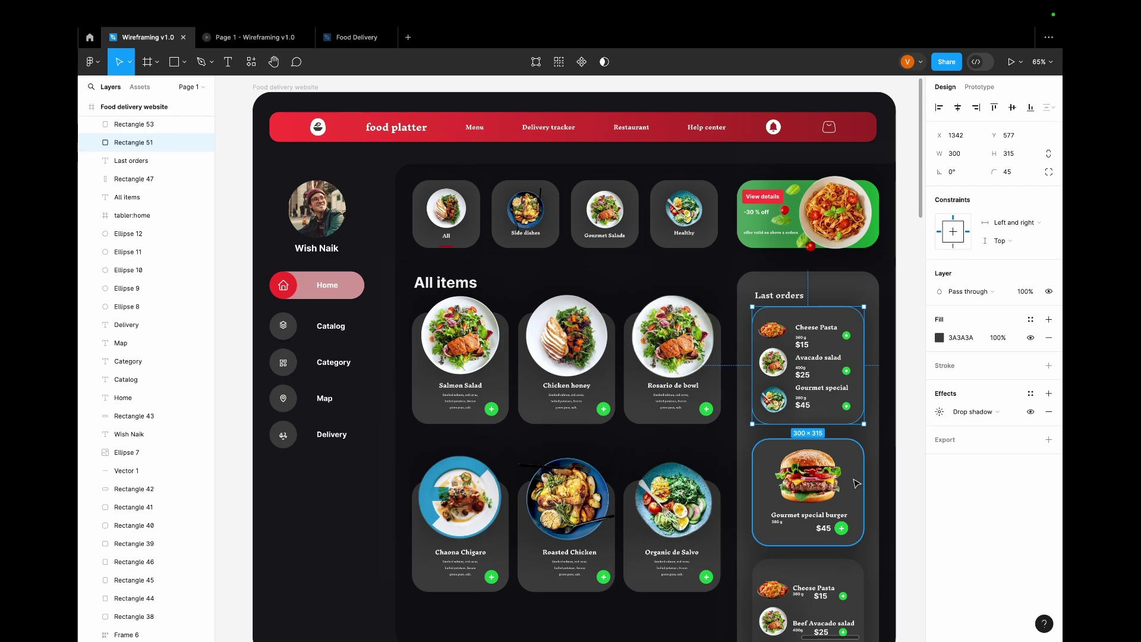
pyautogui.keyDown('shift'); pyautogui.click(846, 538); pyautogui.keyUp('shift')
pyautogui.scroll(-3, 846, 555)
pyautogui.keyDown('shift'); pyautogui.click(852, 419); pyautogui.keyUp('shift')
pyautogui.press('super+c')
pyautogui.click(351, 37)
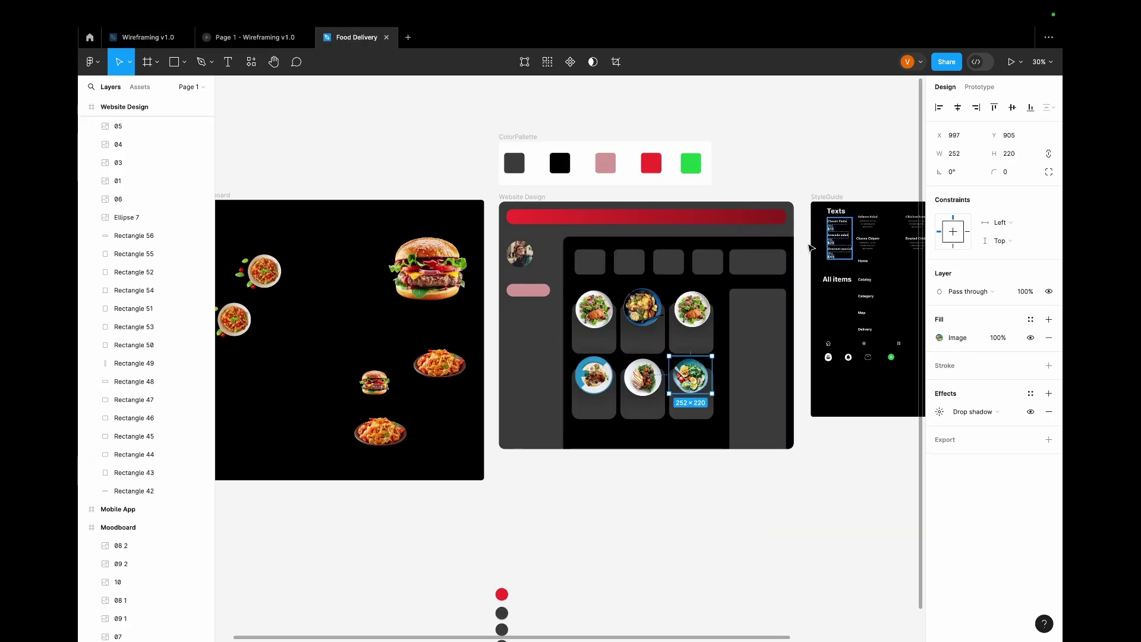
pyautogui.click(525, 196)
pyautogui.press('super+v')
# Widen the tall orders column on its left side and centre the three pasted cards horizontally within it.
pyautogui.scroll(5, 766, 321)
pyautogui.click(679, 306)
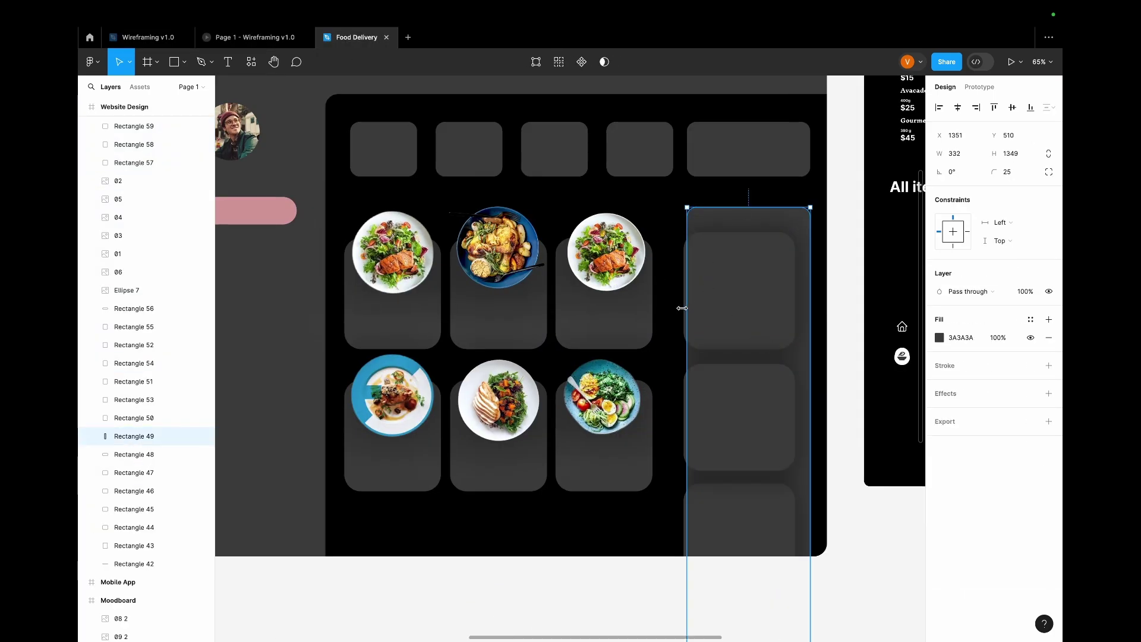
pyautogui.moveTo(673, 309); pyautogui.dragTo(665, 308)
pyautogui.click(754, 321)
pyautogui.keyDown('shift'); pyautogui.click(752, 419); pyautogui.keyUp('shift')
pyautogui.keyDown('shift'); pyautogui.click(751, 534); pyautogui.keyUp('shift')
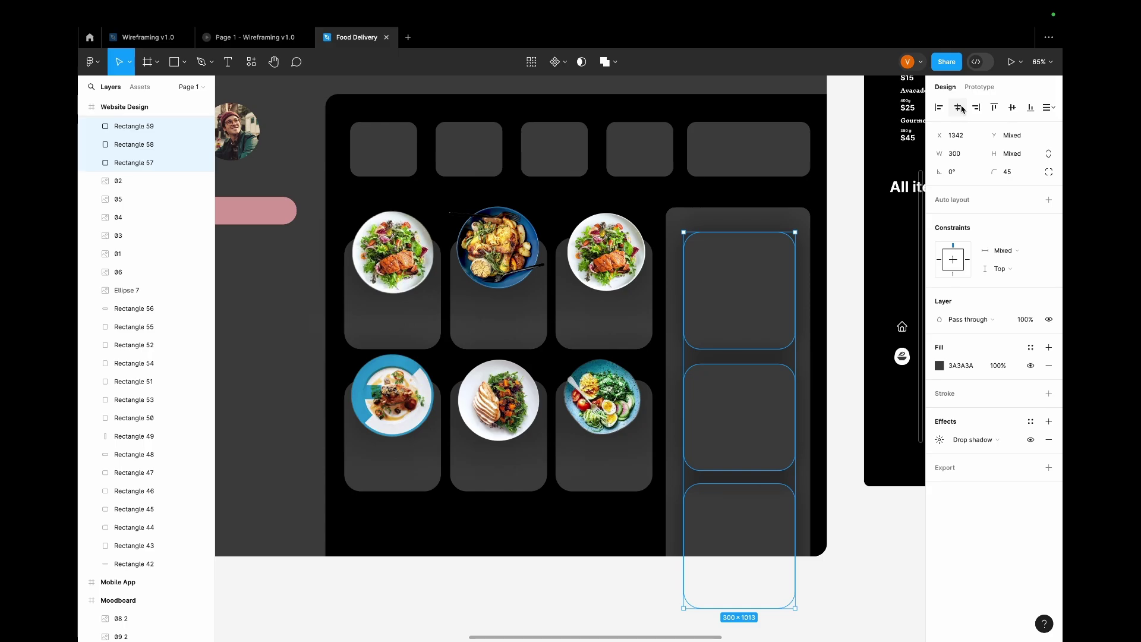
pyautogui.press('Escape')
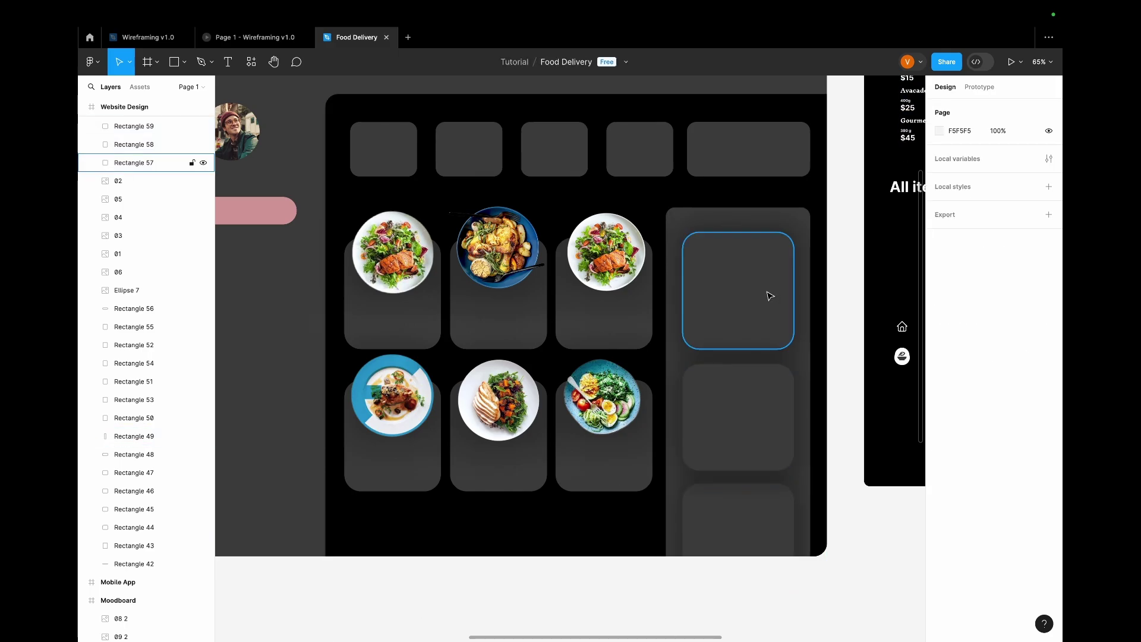
# Add a drop shadow with blur 50.3 and spread 70 to the third top-row dish card, toggling its visibility to compare.
pyautogui.click(770, 296)
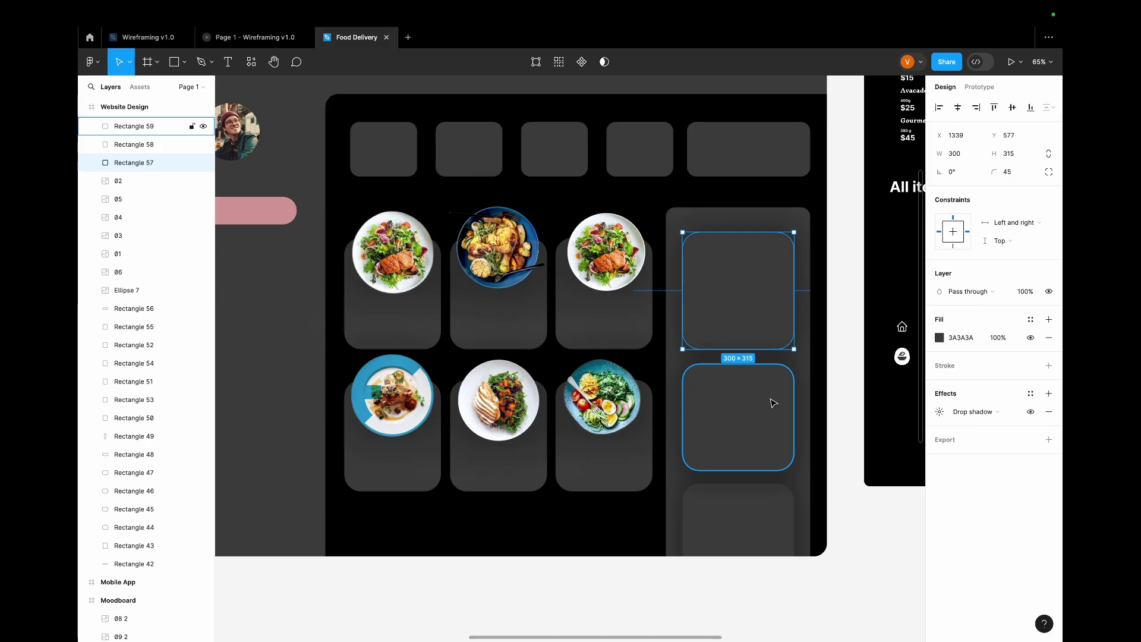
pyautogui.click(646, 332)
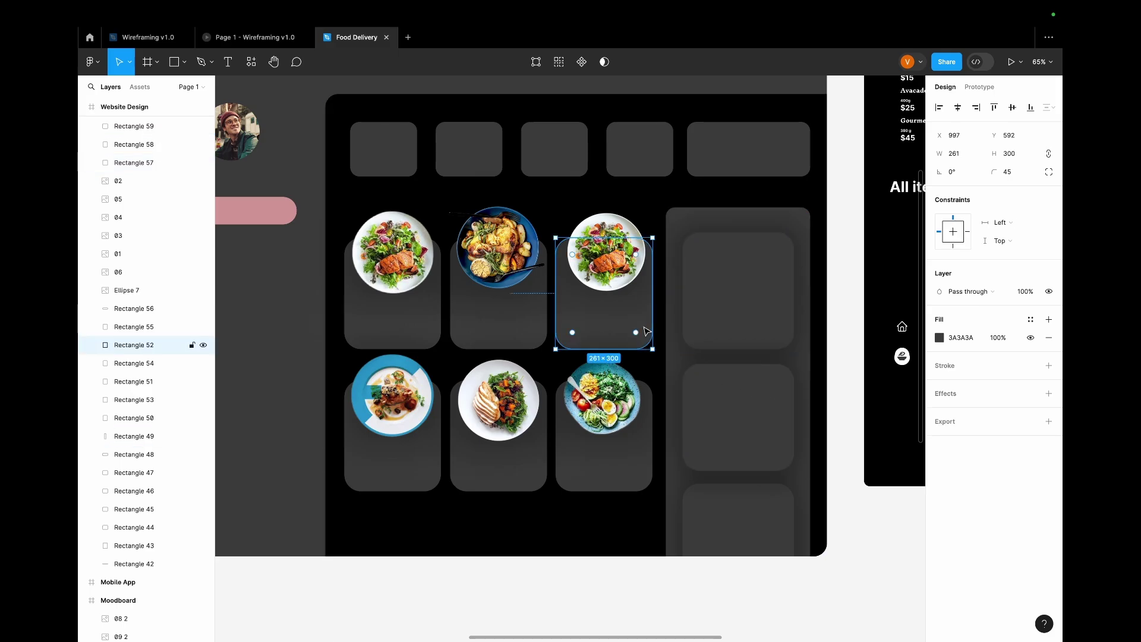
pyautogui.click(1049, 393)
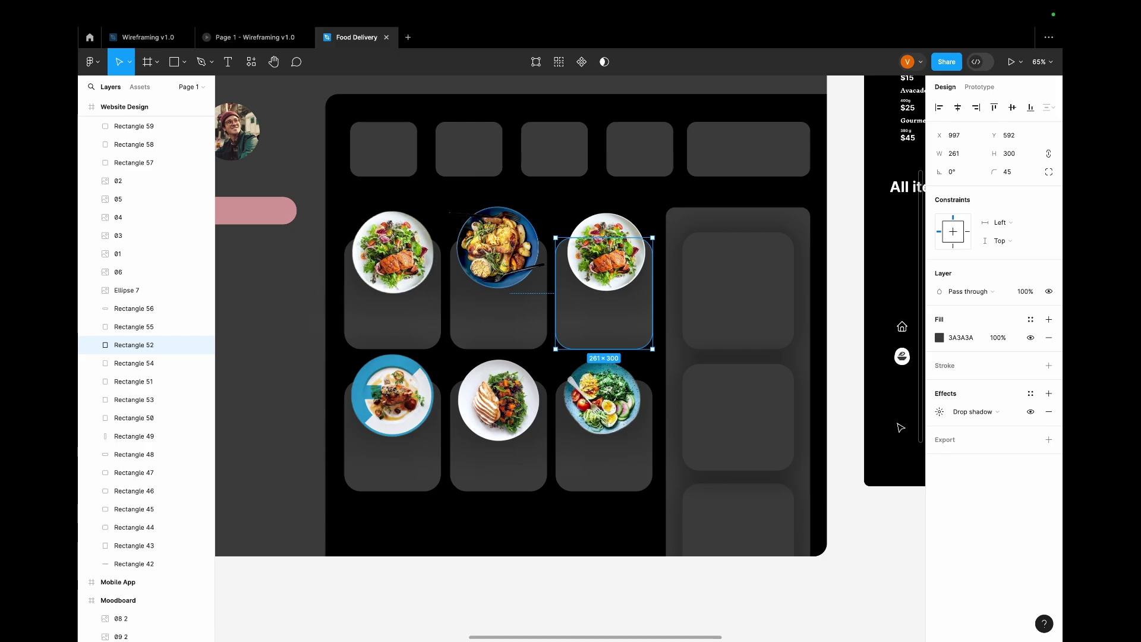
pyautogui.click(939, 412)
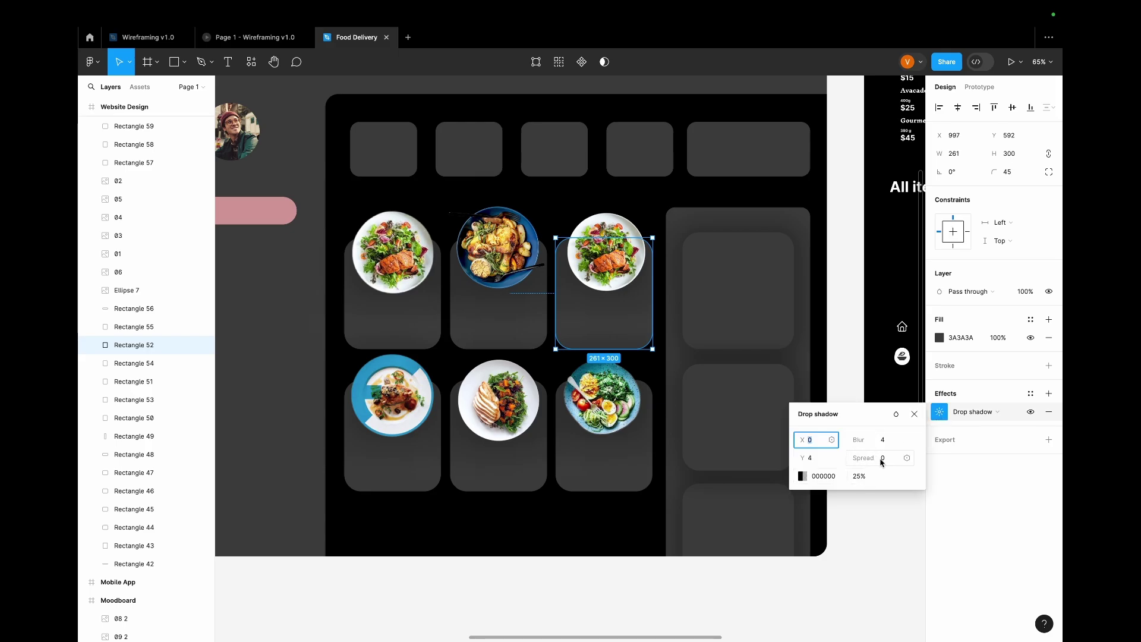
pyautogui.moveTo(878, 458); pyautogui.dragTo(895, 457)
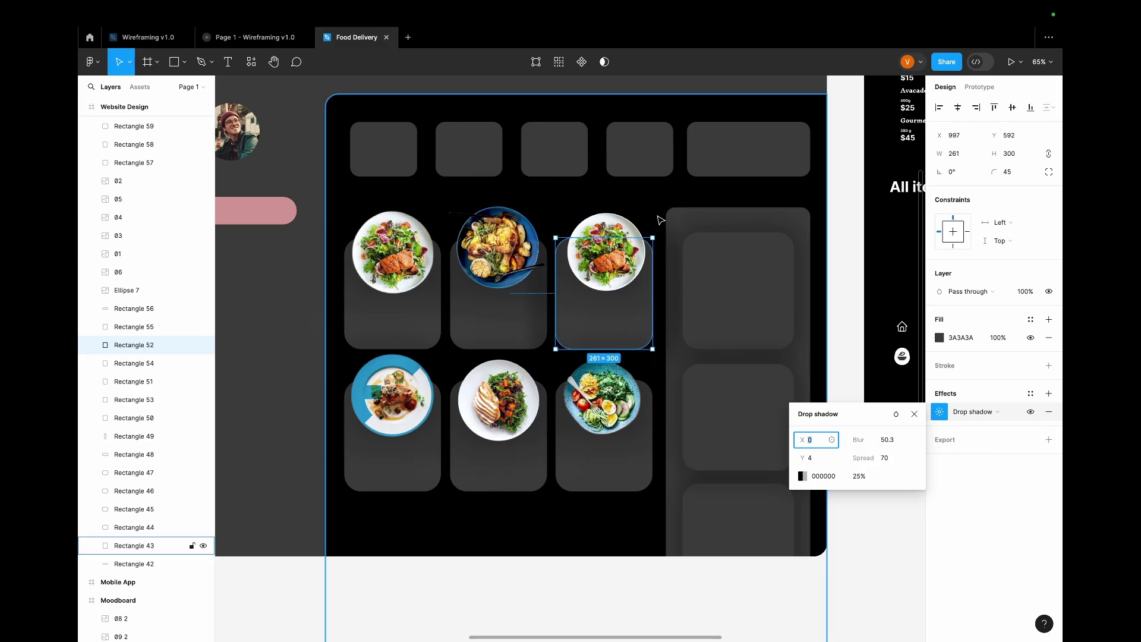
pyautogui.click(1028, 414)
pyautogui.click(1028, 414)
pyautogui.click(1028, 415)
pyautogui.click(1029, 415)
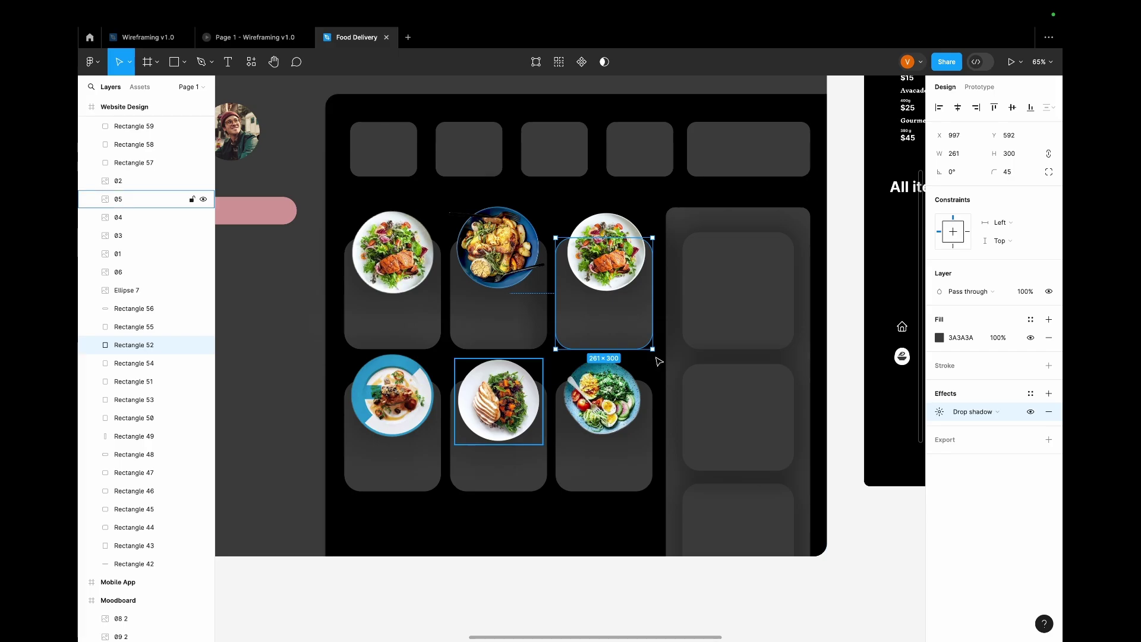
# Remove the drop shadow effect from the third top-row dish card.
pyautogui.click(1049, 412)
pyautogui.scroll(1, 531, 340)
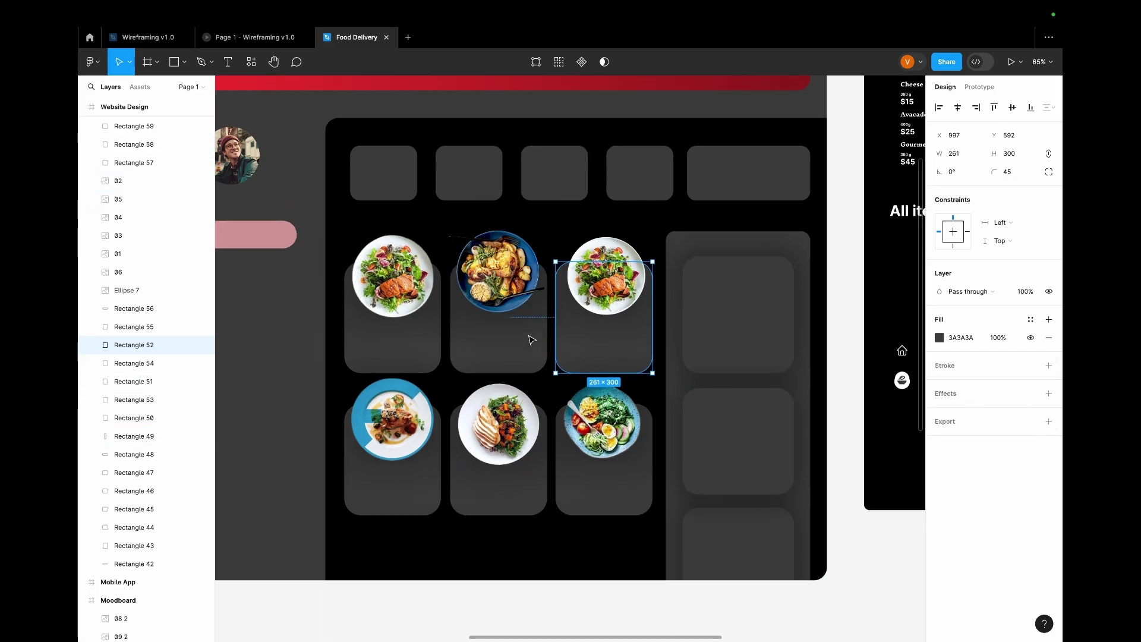
pyautogui.scroll(-3, 532, 340)
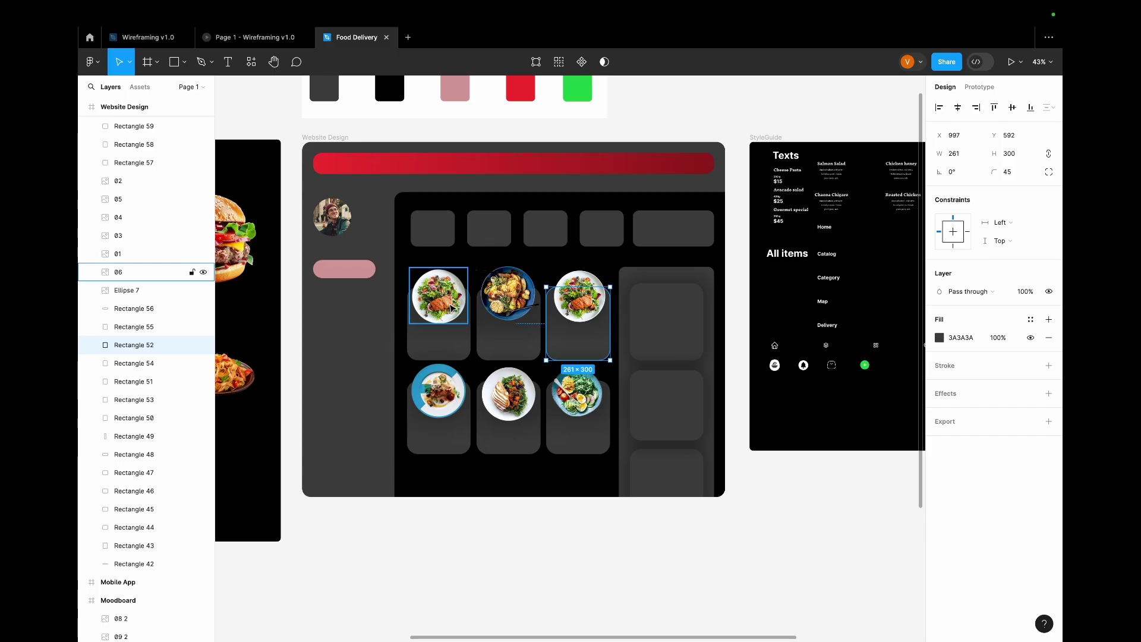
# Place copies of the roast chicken, blue-rimmed plate, salmon salad and egg salad photos over the four small category cards.
pyautogui.scroll(-2, 451, 307)
pyautogui.hscroll(-5, 451, 308)
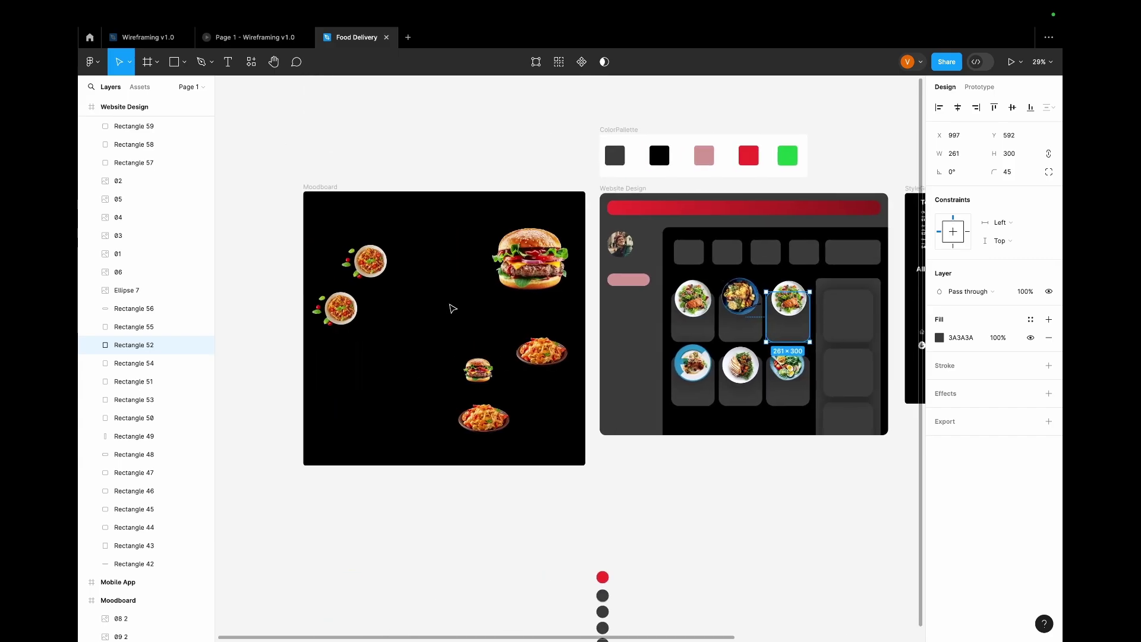
pyautogui.click(746, 301)
pyautogui.scroll(5, 746, 301)
pyautogui.scroll(3, 730, 313)
pyautogui.moveTo(726, 384); pyautogui.dragTo(527, 203)
pyautogui.moveTo(532, 382); pyautogui.dragTo(823, 202)
pyautogui.scroll(-3, 823, 202)
pyautogui.moveTo(532, 493); pyautogui.dragTo(672, 114)
pyautogui.scroll(-4, 670, 385)
pyautogui.moveTo(795, 484); pyautogui.dragTo(822, 245)
pyautogui.scroll(-3, 822, 244)
pyautogui.scroll(5, 772, 327)
pyautogui.scroll(-4, 718, 409)
pyautogui.scroll(5, 726, 397)
# Scale down the four copied dish photos so each one fits inside its small category card.
pyautogui.click(428, 254)
pyautogui.moveTo(465, 291); pyautogui.dragTo(416, 247)
pyautogui.click(511, 243)
pyautogui.moveTo(558, 284); pyautogui.dragTo(518, 242)
pyautogui.moveTo(489, 213); pyautogui.dragTo(510, 238)
pyautogui.click(614, 244)
pyautogui.moveTo(666, 290); pyautogui.dragTo(621, 244)
pyautogui.moveTo(593, 216); pyautogui.dragTo(614, 238)
pyautogui.click(712, 237)
pyautogui.moveTo(766, 278); pyautogui.dragTo(730, 246)
pyautogui.moveTo(693, 215); pyautogui.dragTo(715, 237)
pyautogui.keyDown('shift'); pyautogui.click(613, 237); pyautogui.keyUp('shift')
pyautogui.keyDown('shift'); pyautogui.click(509, 237); pyautogui.keyUp('shift')
pyautogui.keyDown('shift'); pyautogui.click(410, 238); pyautogui.keyUp('shift')
# Centre each small dish photo horizontally and vertically within its category card.
pyautogui.click(719, 250)
pyautogui.moveTo(754, 269); pyautogui.dragTo(712, 241)
pyautogui.keyDown('shift'); pyautogui.click(685, 243); pyautogui.keyUp('shift')
pyautogui.hotkey('alt', 'h')
pyautogui.hotkey('alt', 'v')
pyautogui.moveTo(585, 237); pyautogui.dragTo(618, 238)
pyautogui.keyDown('shift'); pyautogui.click(584, 243); pyautogui.keyUp('shift')
pyautogui.hotkey('alt', 'h')
pyautogui.hotkey('alt', 'v')
pyautogui.click(507, 236)
pyautogui.keyDown('shift'); pyautogui.click(535, 244); pyautogui.keyUp('shift')
pyautogui.click(957, 107)
pyautogui.click(1011, 107)
pyautogui.click(410, 237)
pyautogui.keyDown('shift'); pyautogui.click(439, 244); pyautogui.keyUp('shift')
pyautogui.click(957, 107)
pyautogui.click(1012, 107)
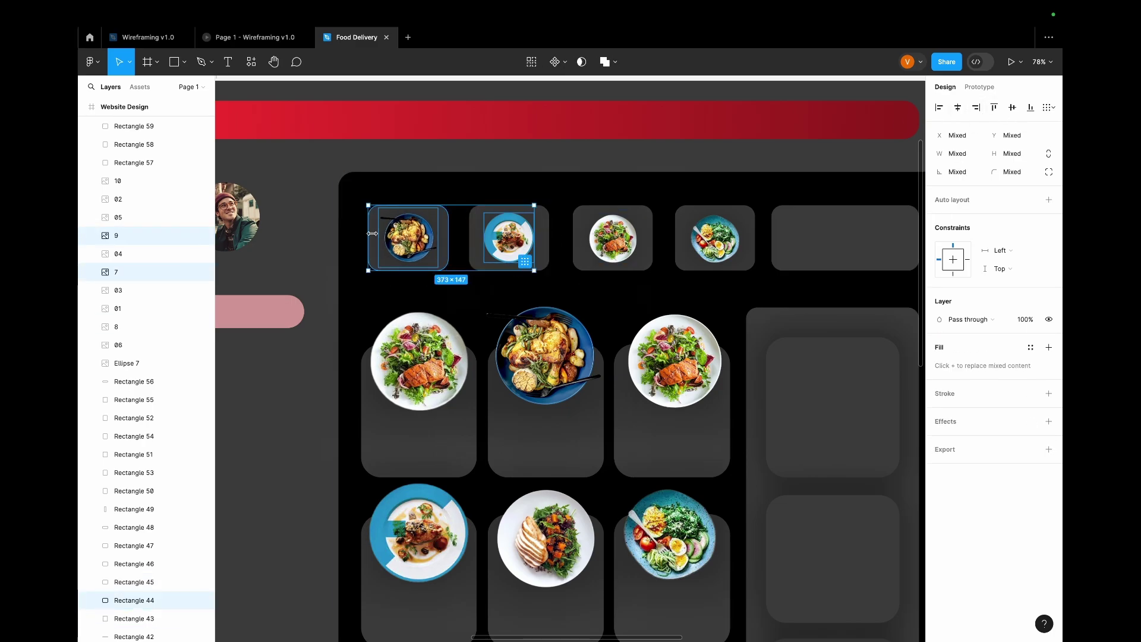
# Shift the four small dish photos together slightly upward within their category cards.
pyautogui.keyDown('shift'); pyautogui.click(523, 240); pyautogui.keyUp('shift')
pyautogui.keyDown('shift'); pyautogui.click(613, 240); pyautogui.keyUp('shift')
pyautogui.keyDown('shift'); pyautogui.click(714, 241); pyautogui.keyUp('shift')
pyautogui.moveTo(715, 241); pyautogui.dragTo(715, 234)
pyautogui.click(560, 280)
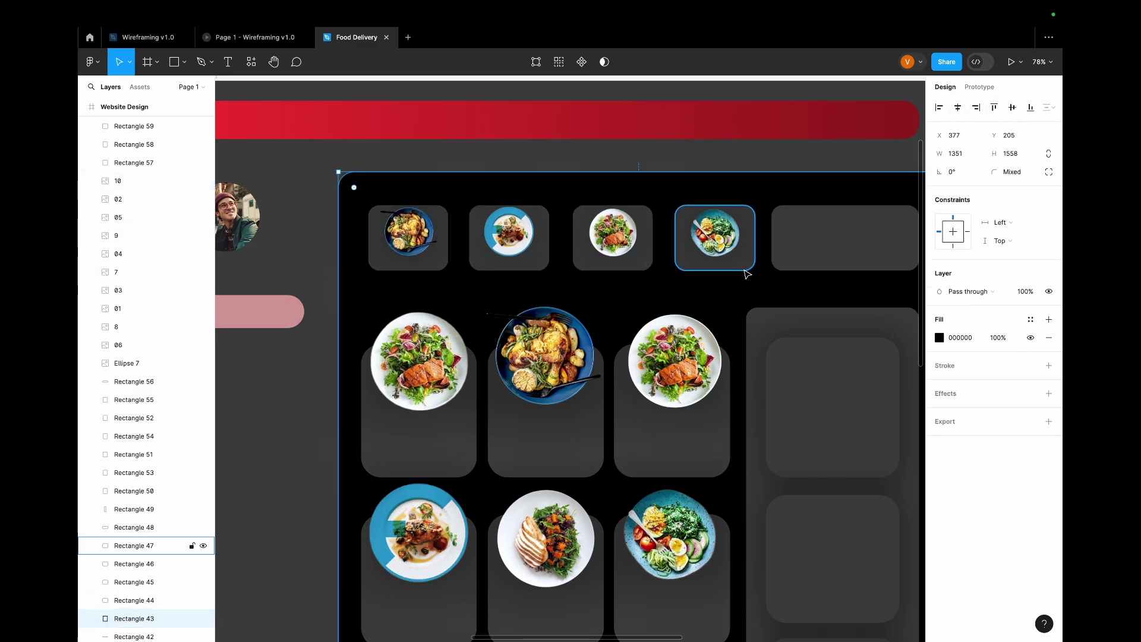
# Move the tomato pasta photo from the Moodboard onto the wide card beside the category cards and shrink it to roughly the card's height.
pyautogui.scroll(-5, 629, 304)
pyautogui.scroll(-2, 631, 310)
pyautogui.moveTo(246, 305); pyautogui.dragTo(701, 294)
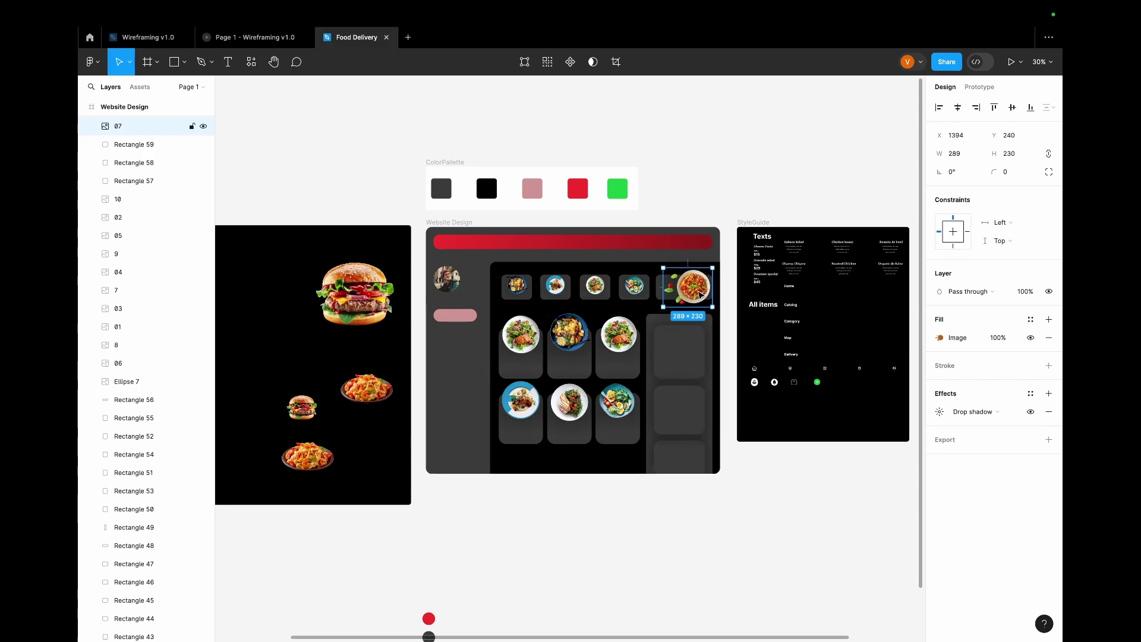
pyautogui.scroll(5, 700, 294)
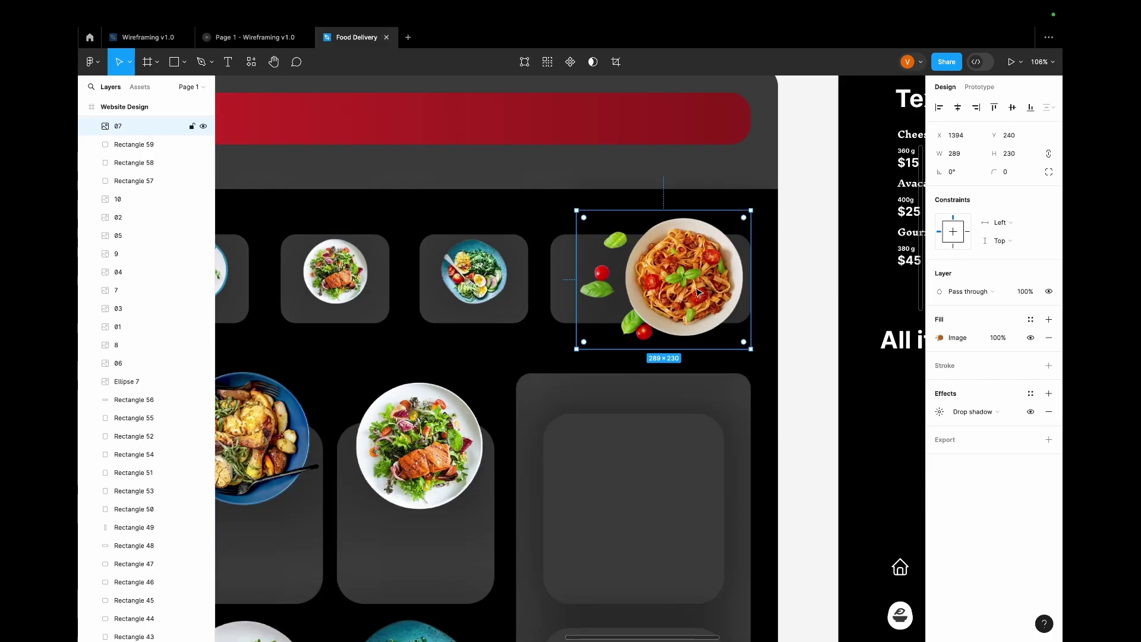
pyautogui.moveTo(575, 210); pyautogui.dragTo(641, 236)
pyautogui.moveTo(713, 316); pyautogui.dragTo(716, 306)
# Fill the wide card behind the pasta with a linear gradient from palette green 1FC644 to 0F6021 and adjust the gradient's start point.
pyautogui.click(594, 275)
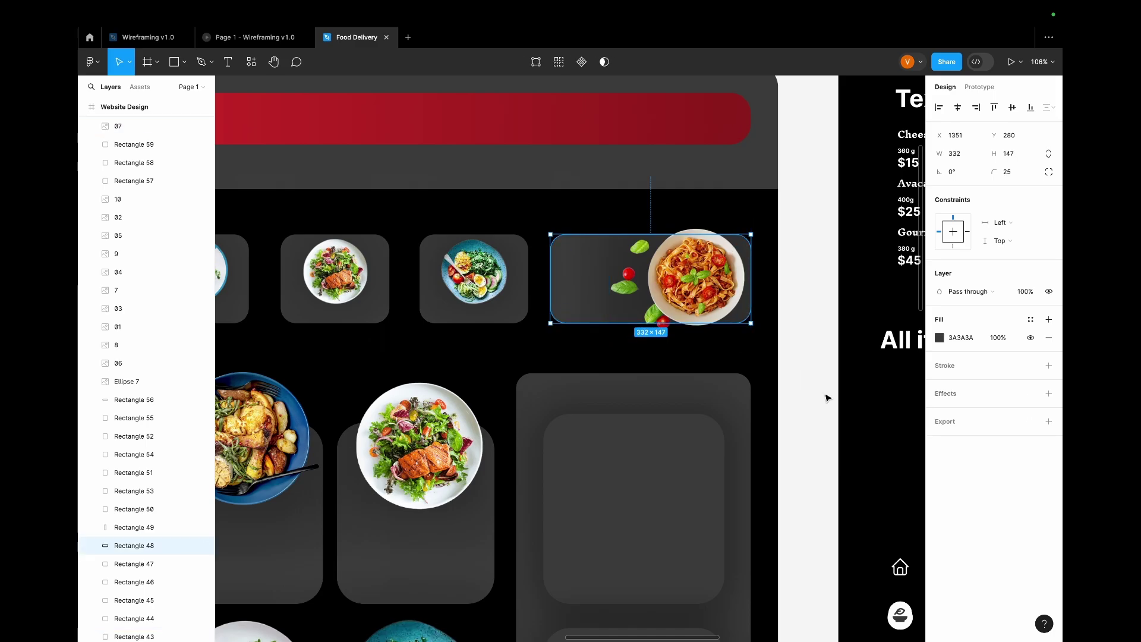
pyautogui.click(940, 337)
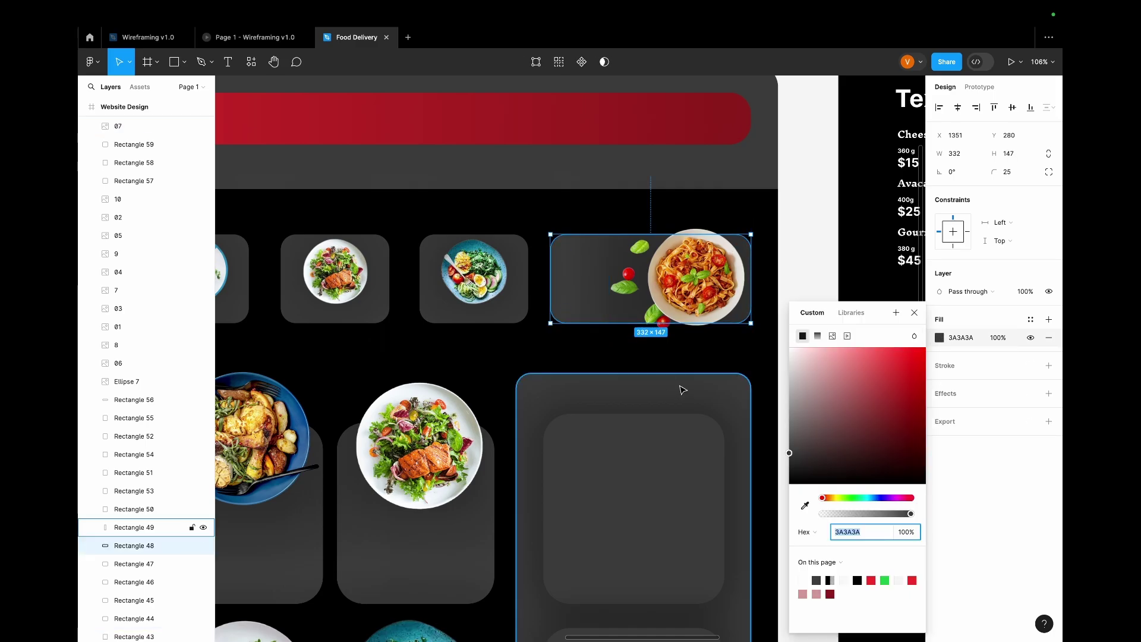
pyautogui.scroll(-5, 683, 390)
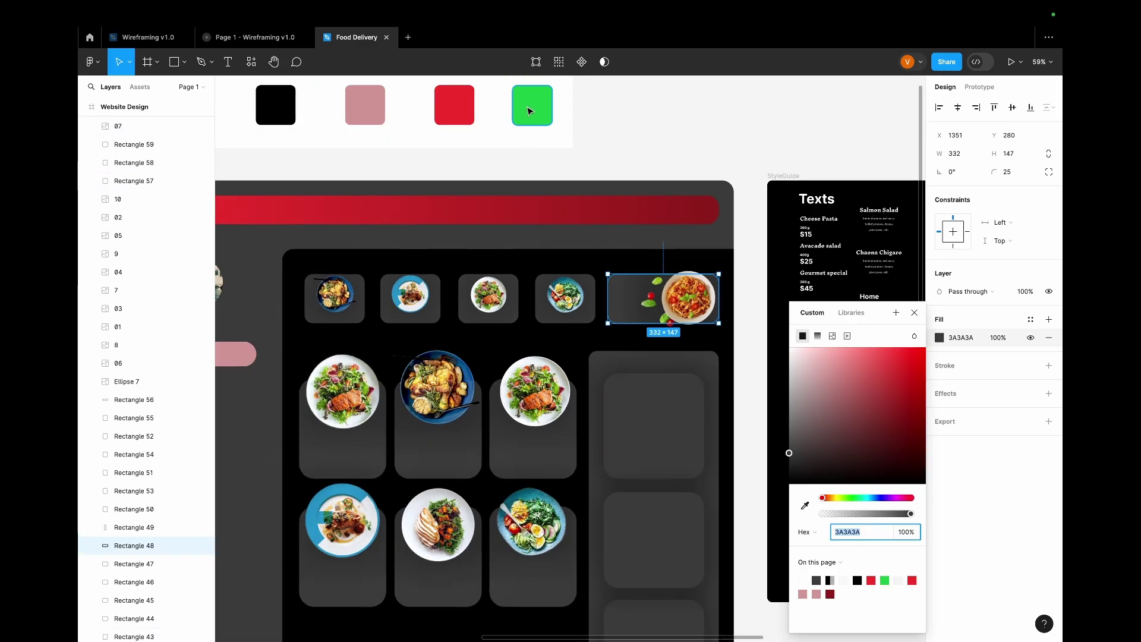
pyautogui.press('i')
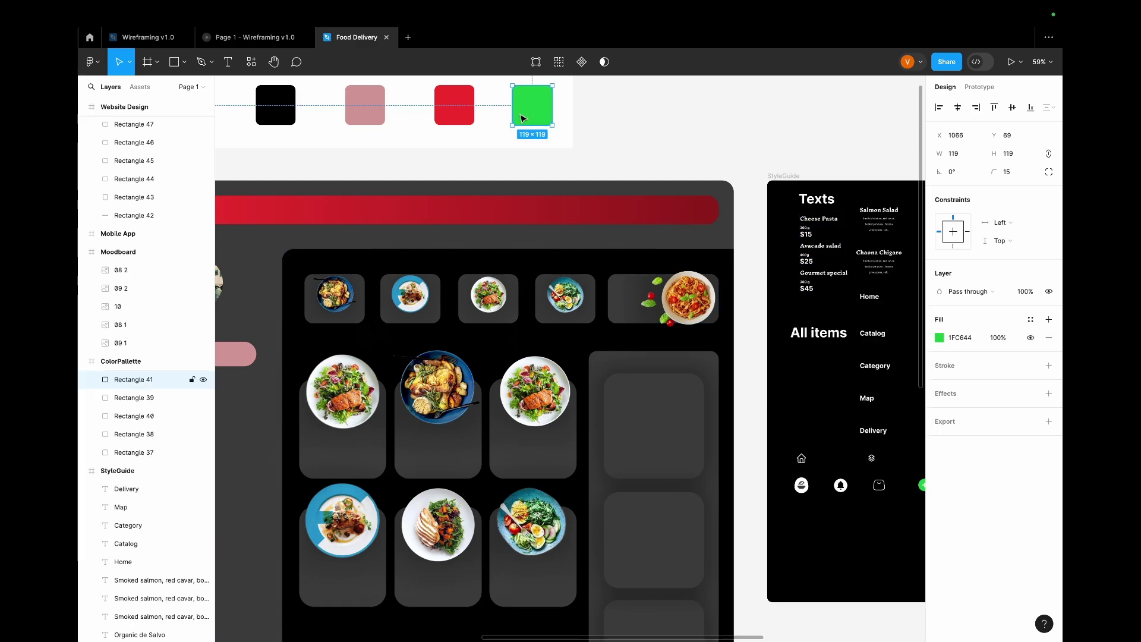
pyautogui.click(523, 116)
pyautogui.click(818, 336)
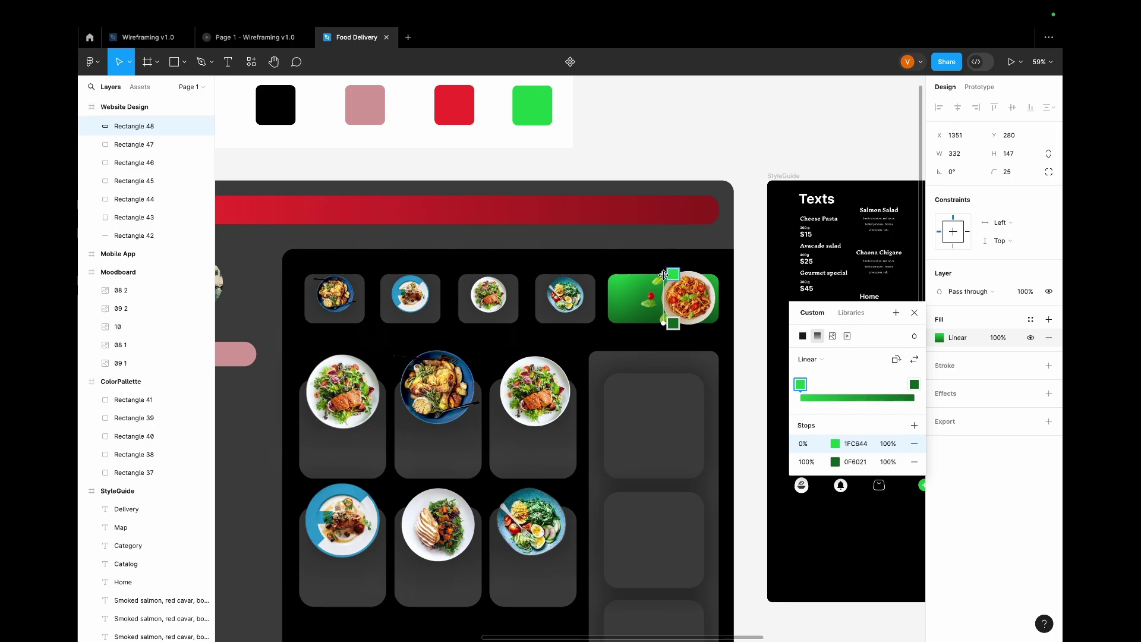
pyautogui.moveTo(663, 275); pyautogui.dragTo(633, 285)
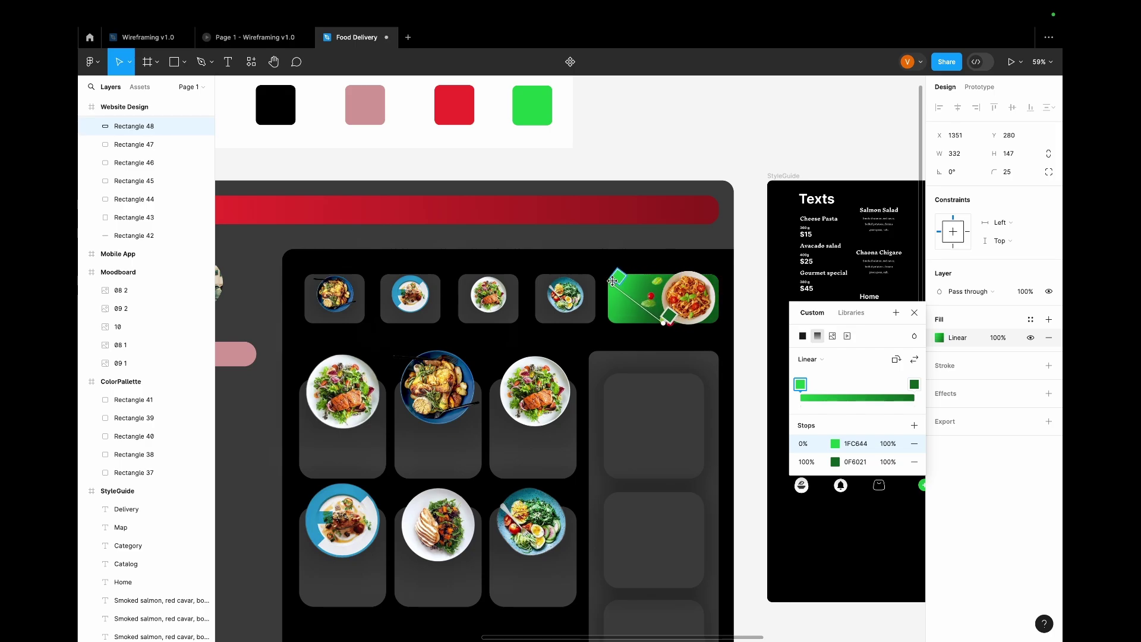
pyautogui.moveTo(625, 287); pyautogui.dragTo(662, 270)
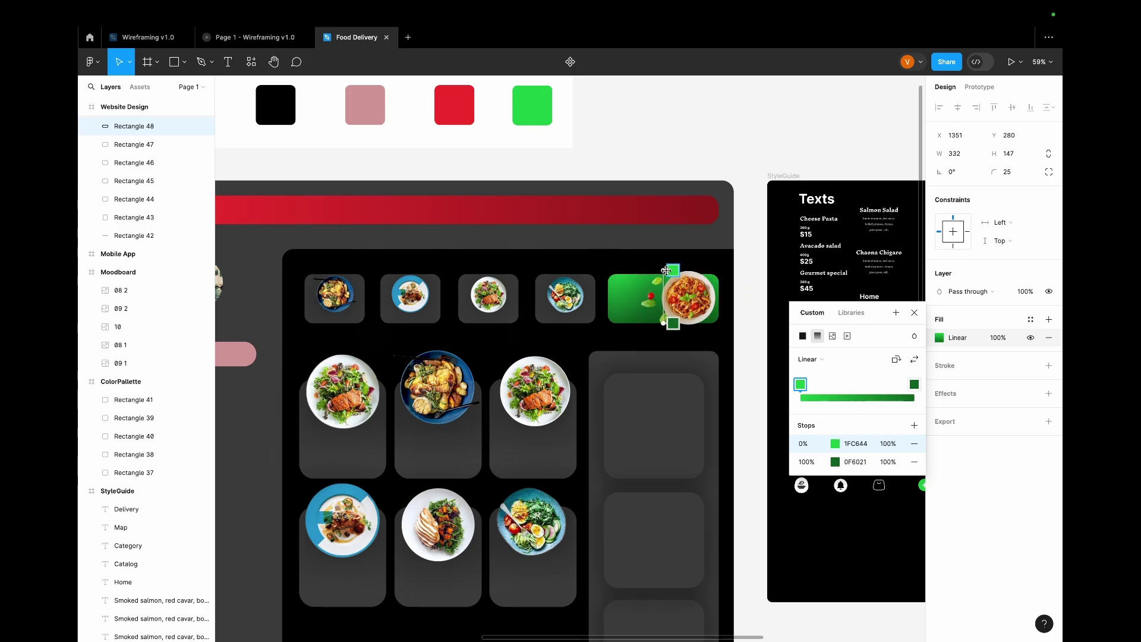
pyautogui.click(914, 314)
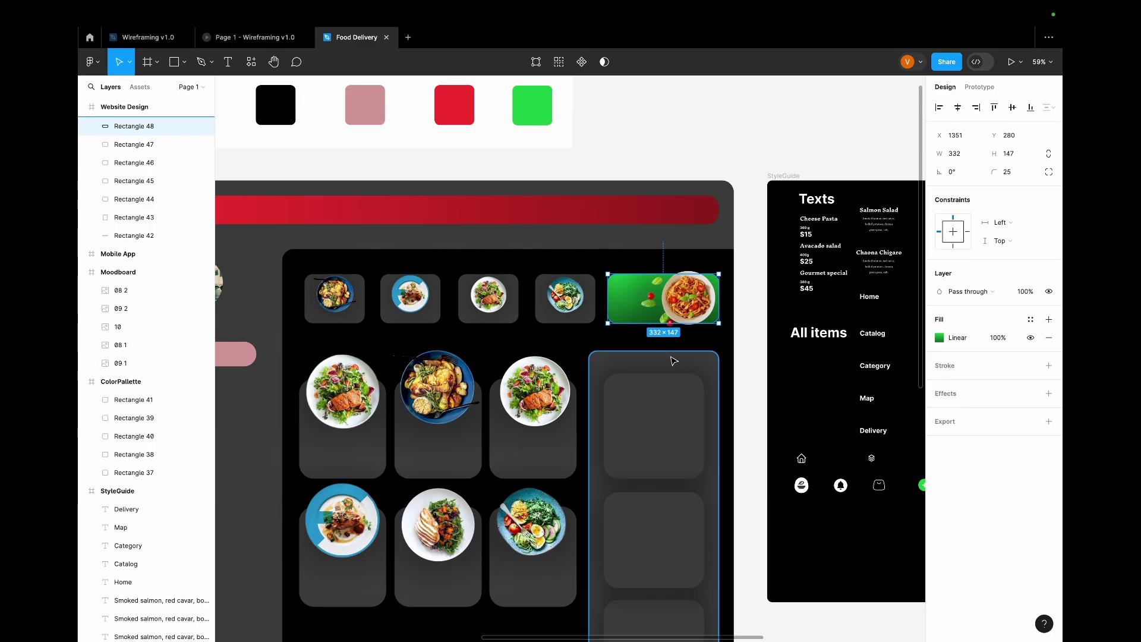
pyautogui.scroll(5, 674, 360)
pyautogui.scroll(-5, 673, 355)
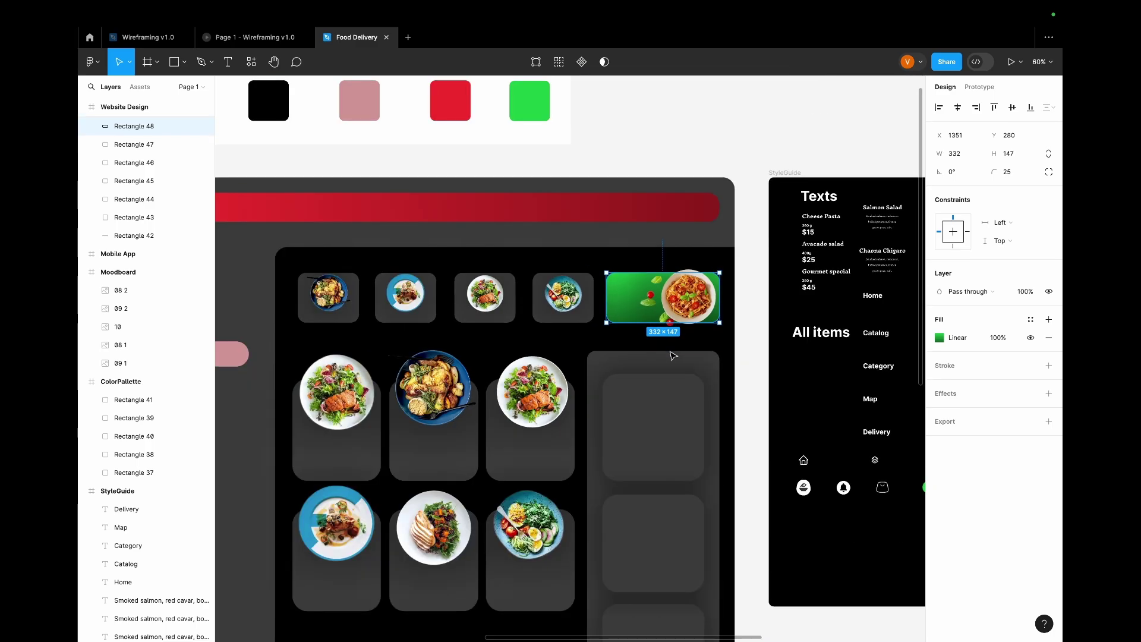
pyautogui.scroll(-3, 674, 356)
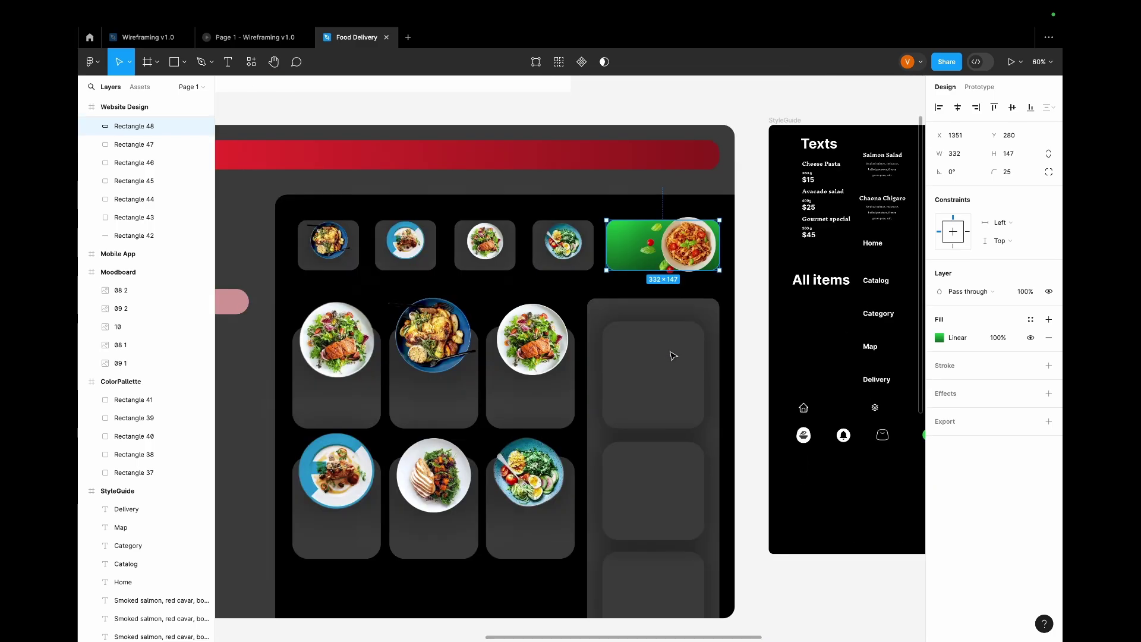
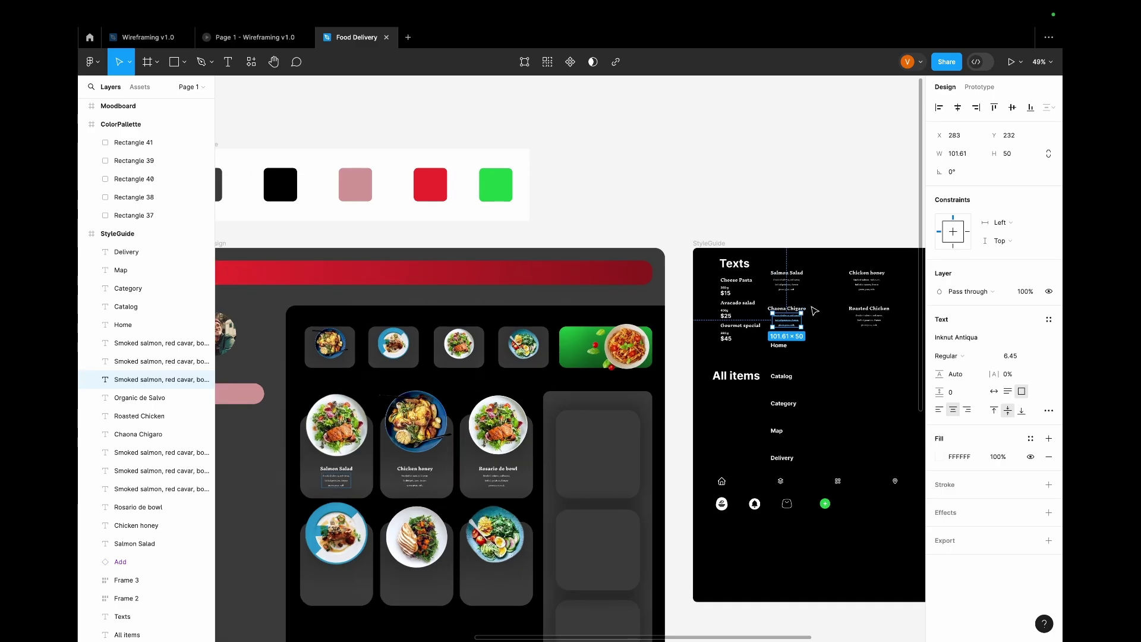
# Copy the Chaona Chigaro name and its description from the StyleGuide onto the first card of the lower dish row.
pyautogui.keyDown('shift'); pyautogui.click(796, 308); pyautogui.keyUp('shift')
pyautogui.scroll(-8, 796, 339)
pyautogui.moveTo(790, 336); pyautogui.dragTo(570, 468)
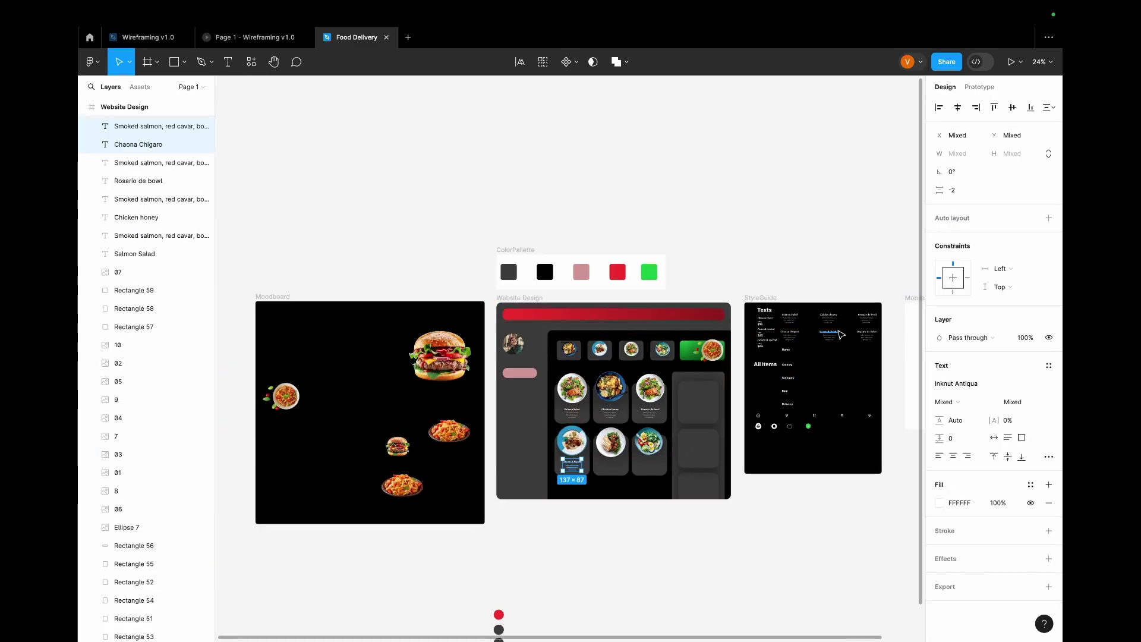
# Copy the Roasted Chicken name and its description from the StyleGuide onto the third card of the lower dish row.
pyautogui.click(834, 331)
pyautogui.click(833, 336)
pyautogui.scroll(8, 834, 334)
pyautogui.click(823, 315)
pyautogui.click(809, 416)
pyautogui.keyDown('shift'); pyautogui.click(815, 315); pyautogui.keyUp('shift')
pyautogui.scroll(-11, 816, 403)
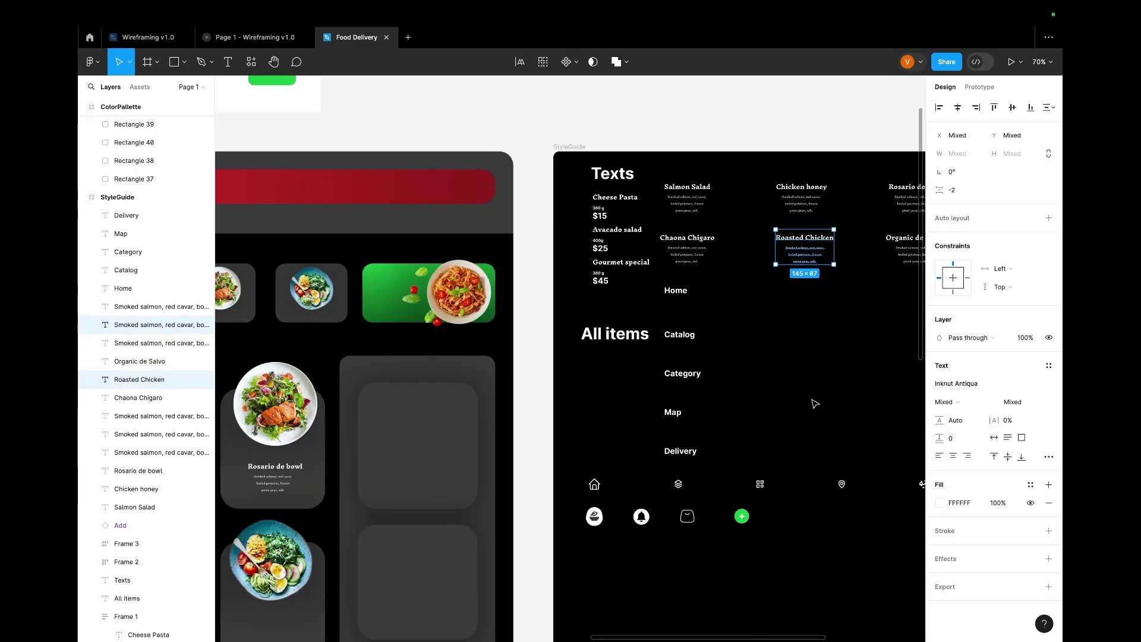
pyautogui.moveTo(807, 191); pyautogui.dragTo(275, 574)
# Copy the Organic de Salvo name and its description from the StyleGuide onto the middle card of the lower dish row.
pyautogui.click(909, 172)
pyautogui.keyDown('shift'); pyautogui.click(910, 194); pyautogui.keyUp('shift')
pyautogui.moveTo(911, 193); pyautogui.dragTo(424, 523)
pyautogui.hscroll(-7, 451, 523)
pyautogui.moveTo(830, 517); pyautogui.dragTo(551, 572)
# Align the Chicken honey photo, name, description and card on a common horizontal centre.
pyautogui.click(545, 420)
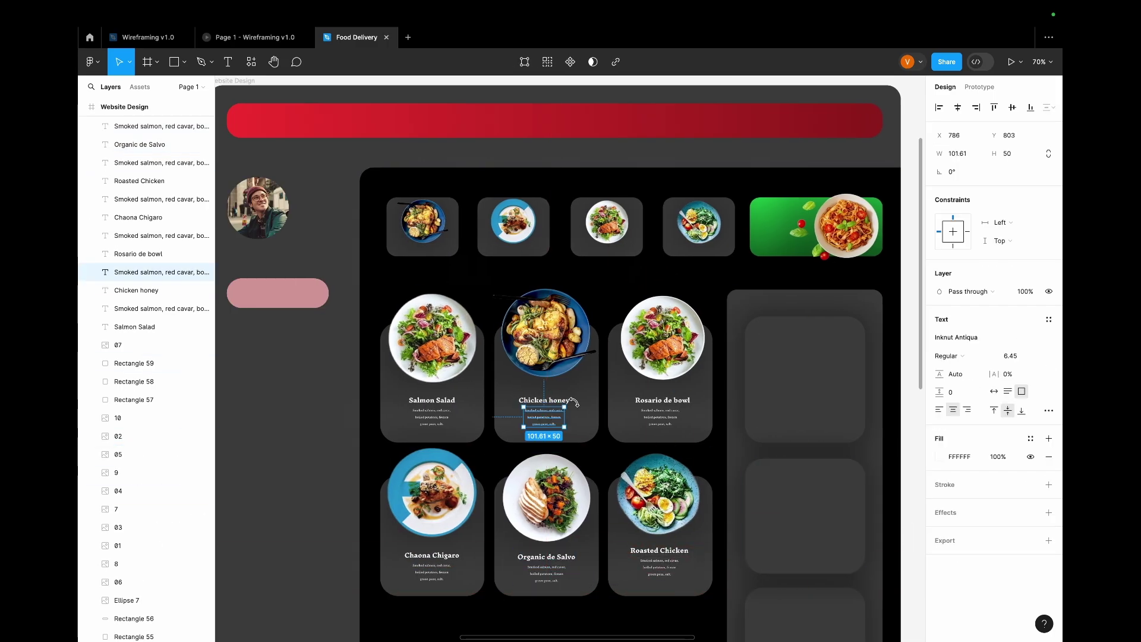
pyautogui.keyDown('shift'); pyautogui.click(564, 401); pyautogui.keyUp('shift')
pyautogui.keyDown('shift'); pyautogui.click(565, 362); pyautogui.keyUp('shift')
pyautogui.keyDown('shift'); pyautogui.click(585, 401); pyautogui.keyUp('shift')
pyautogui.click(957, 109)
# Align the Rosario de bowl photo, name, description and card on a common horizontal centre.
pyautogui.click(668, 357)
pyautogui.keyDown('shift'); pyautogui.click(671, 401); pyautogui.keyUp('shift')
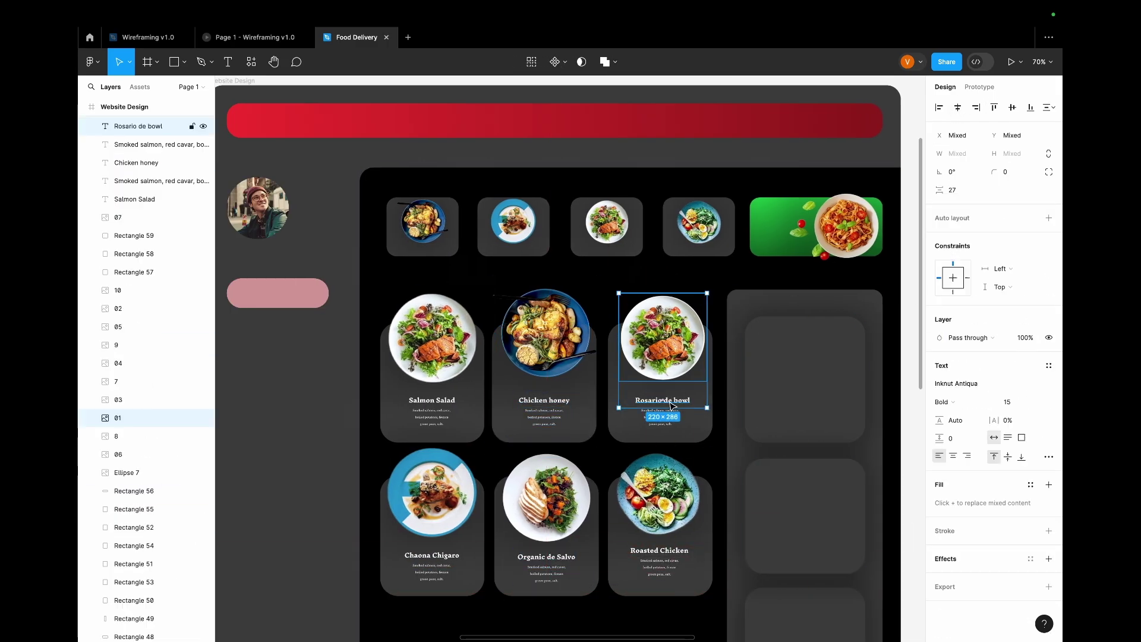
pyautogui.keyDown('shift'); pyautogui.click(665, 415); pyautogui.keyUp('shift')
pyautogui.keyDown('shift'); pyautogui.click(698, 404); pyautogui.keyUp('shift')
pyautogui.click(957, 109)
# Align the Salmon Salad photo, name, description and card on a common horizontal centre.
pyautogui.click(432, 400)
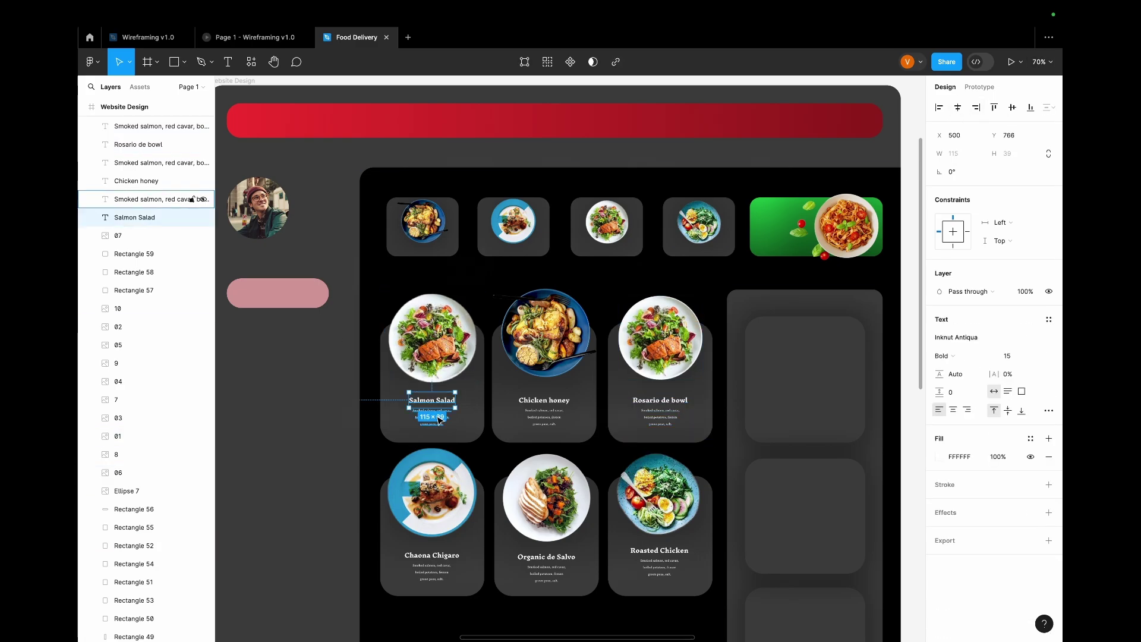
pyautogui.keyDown('shift'); pyautogui.click(439, 362); pyautogui.keyUp('shift')
pyautogui.keyDown('shift'); pyautogui.click(433, 417); pyautogui.keyUp('shift')
pyautogui.keyDown('shift'); pyautogui.click(473, 429); pyautogui.keyUp('shift')
pyautogui.click(957, 108)
pyautogui.click(440, 505)
pyautogui.keyDown('shift'); pyautogui.click(436, 555); pyautogui.keyUp('shift')
pyautogui.keyDown('shift'); pyautogui.click(437, 570); pyautogui.keyUp('shift')
pyautogui.keyDown('shift'); pyautogui.click(480, 538); pyautogui.keyUp('shift')
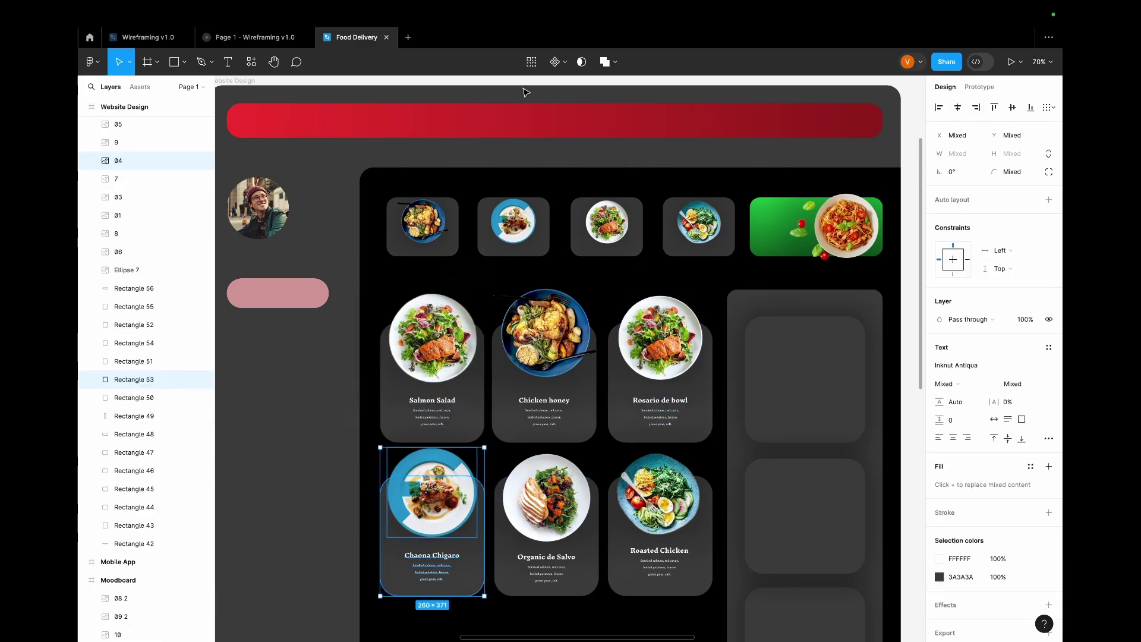
pyautogui.click(957, 108)
# Centre the photo, name and description horizontally on the Organic de Salvo card and on the Roasted Chicken card.
pyautogui.click(549, 514)
pyautogui.keyDown('shift'); pyautogui.click(549, 556); pyautogui.keyUp('shift')
pyautogui.keyDown('shift'); pyautogui.click(550, 572); pyautogui.keyUp('shift')
pyautogui.keyDown('shift'); pyautogui.click(591, 585); pyautogui.keyUp('shift')
pyautogui.click(666, 499)
pyautogui.keyDown('shift'); pyautogui.click(669, 550); pyautogui.keyUp('shift')
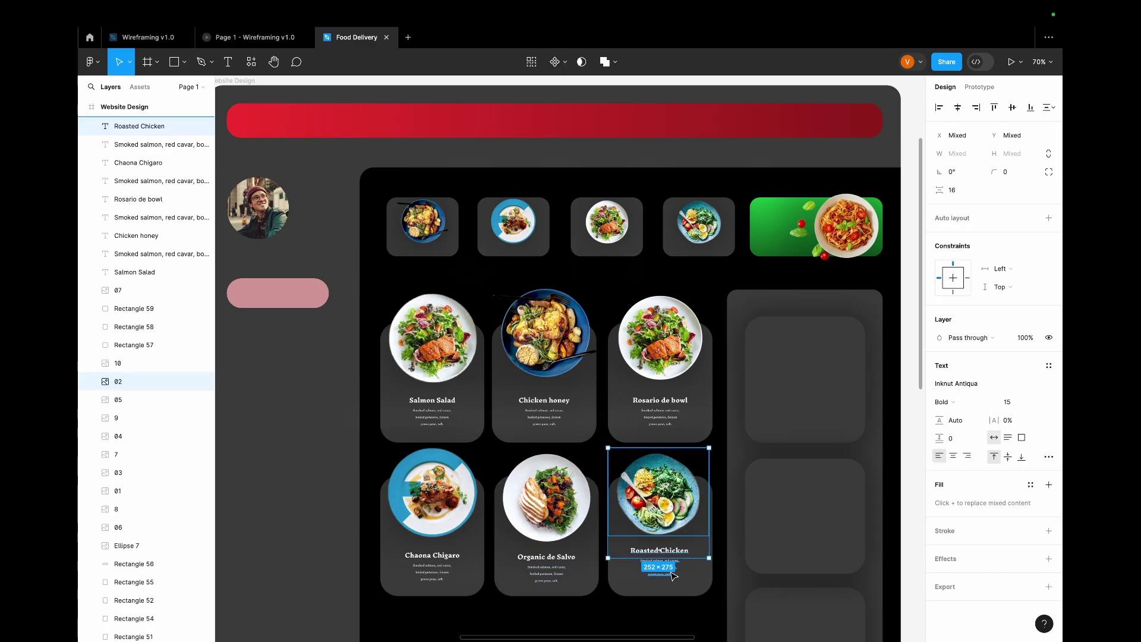
pyautogui.keyDown('shift'); pyautogui.click(669, 567); pyautogui.keyUp('shift')
pyautogui.keyDown('shift'); pyautogui.click(701, 585); pyautogui.keyUp('shift')
pyautogui.click(957, 107)
# Shift the large Moodboard burger slightly and move the small burger onto the centre of the second order card.
pyautogui.scroll(-5, 688, 415)
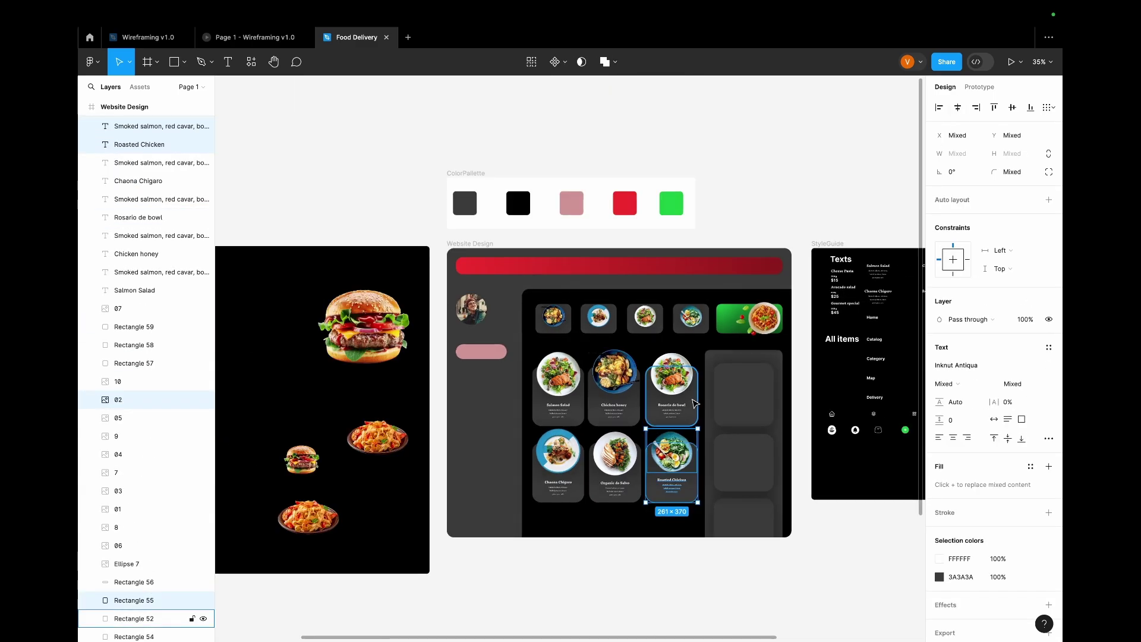
pyautogui.click(376, 345)
pyautogui.moveTo(382, 348); pyautogui.dragTo(360, 338)
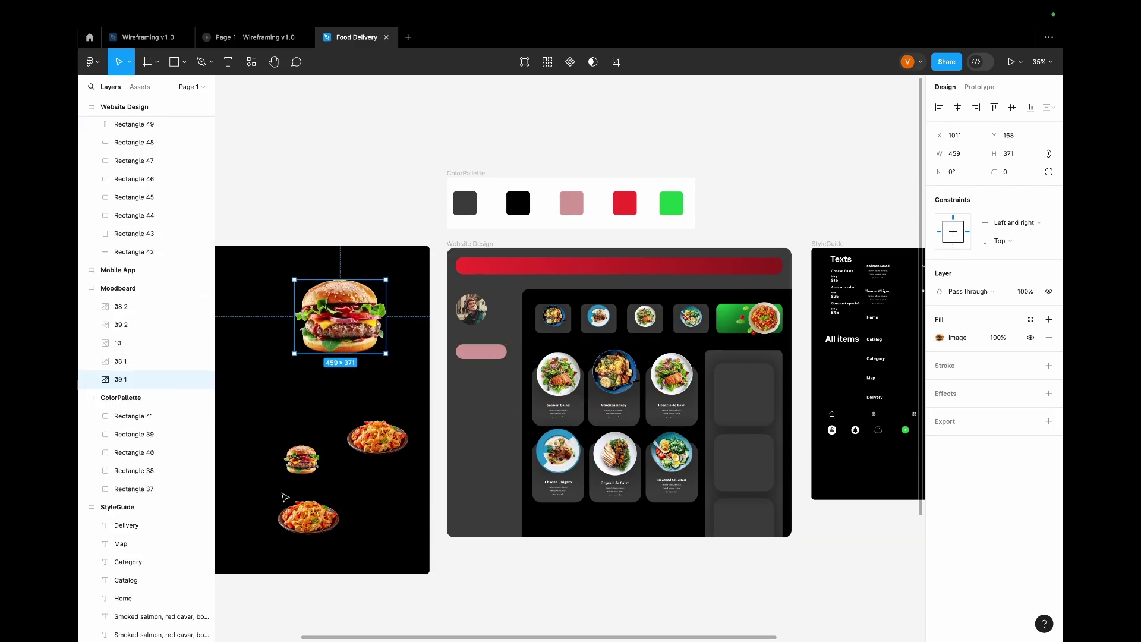
pyautogui.click(306, 465)
pyautogui.moveTo(306, 465); pyautogui.dragTo(750, 468)
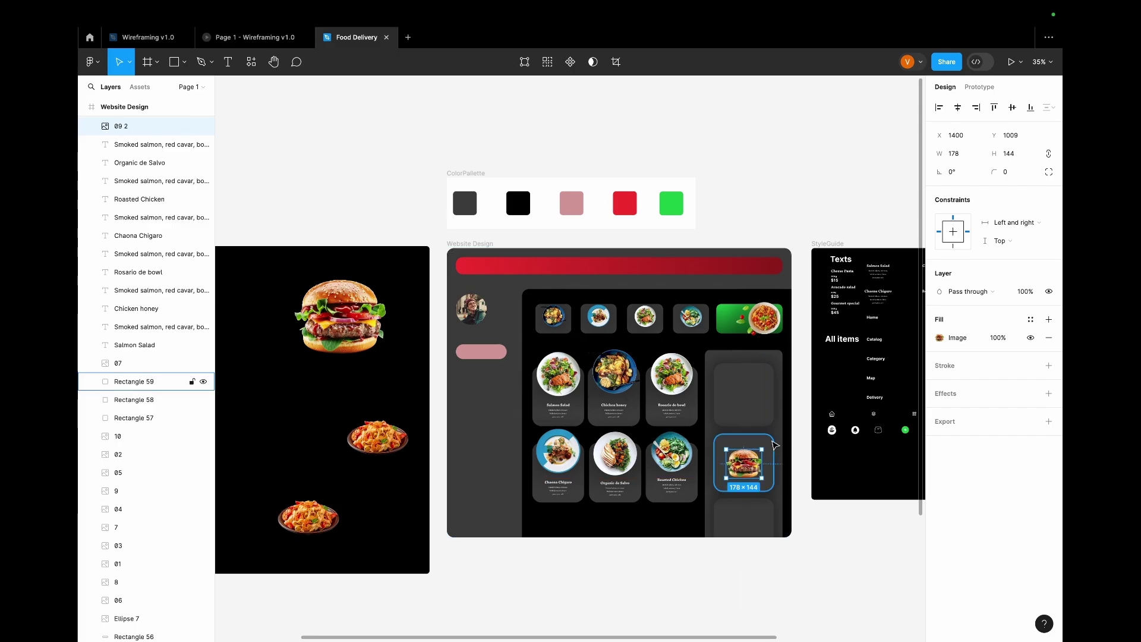
pyautogui.keyDown('shift'); pyautogui.click(774, 443); pyautogui.keyUp('shift')
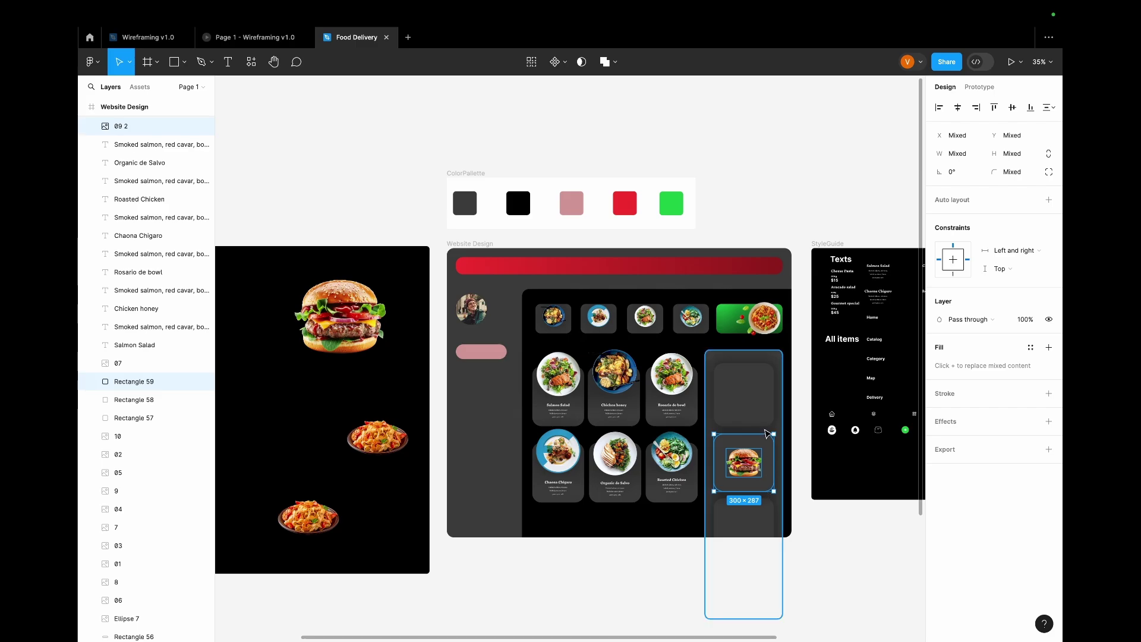
# Duplicate the second, third and fourth category dish photos and stack the copies in a vertical auto layout.
pyautogui.click(759, 391)
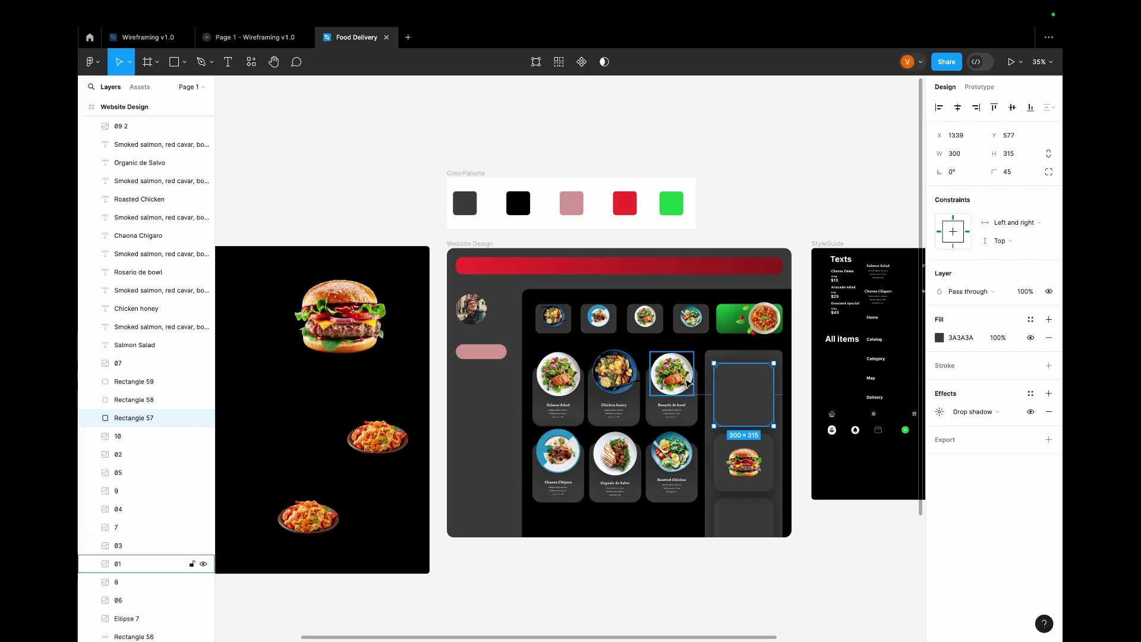
pyautogui.click(691, 316)
pyautogui.keyDown('shift'); pyautogui.click(645, 316); pyautogui.keyUp('shift')
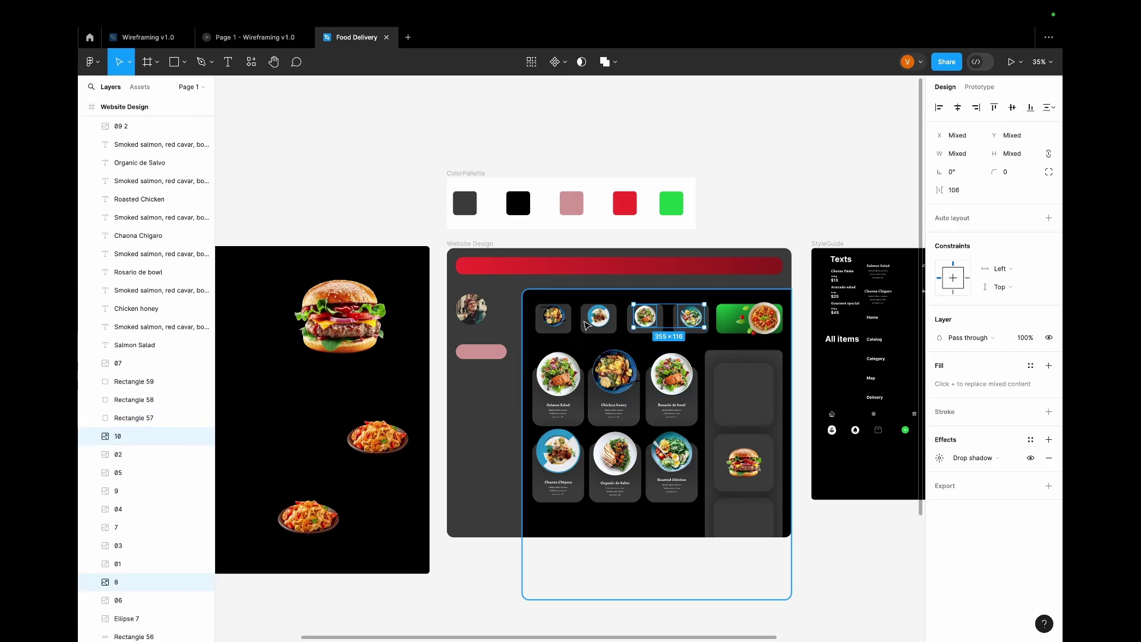
pyautogui.keyDown('shift'); pyautogui.click(598, 316); pyautogui.keyUp('shift')
pyautogui.moveTo(649, 319); pyautogui.dragTo(643, 407)
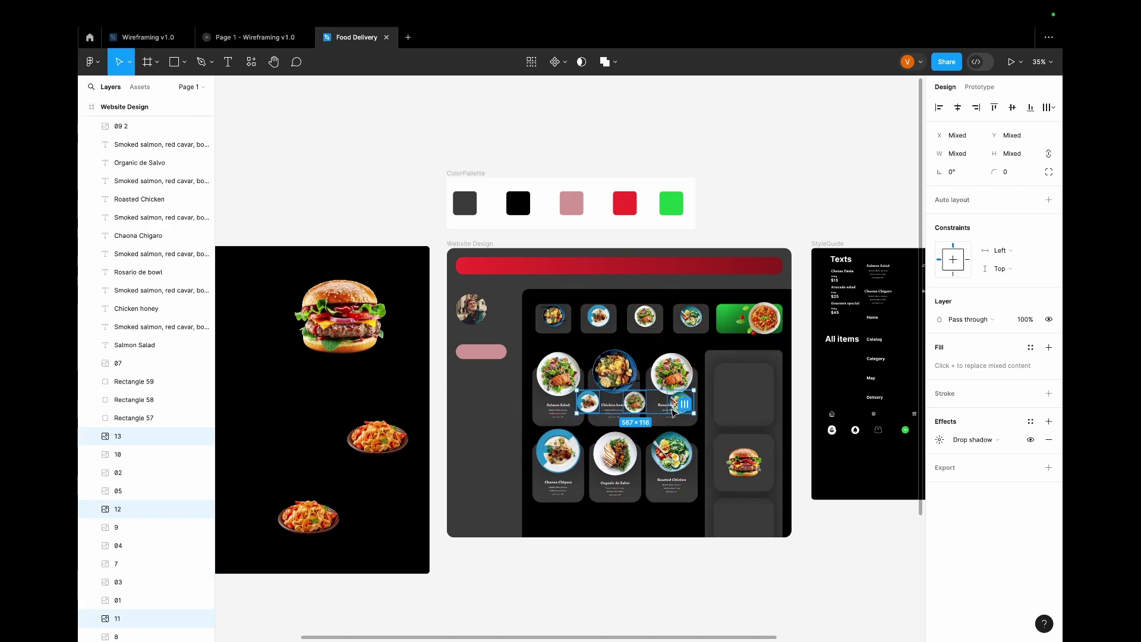
pyautogui.hotkey('shift', 'a')
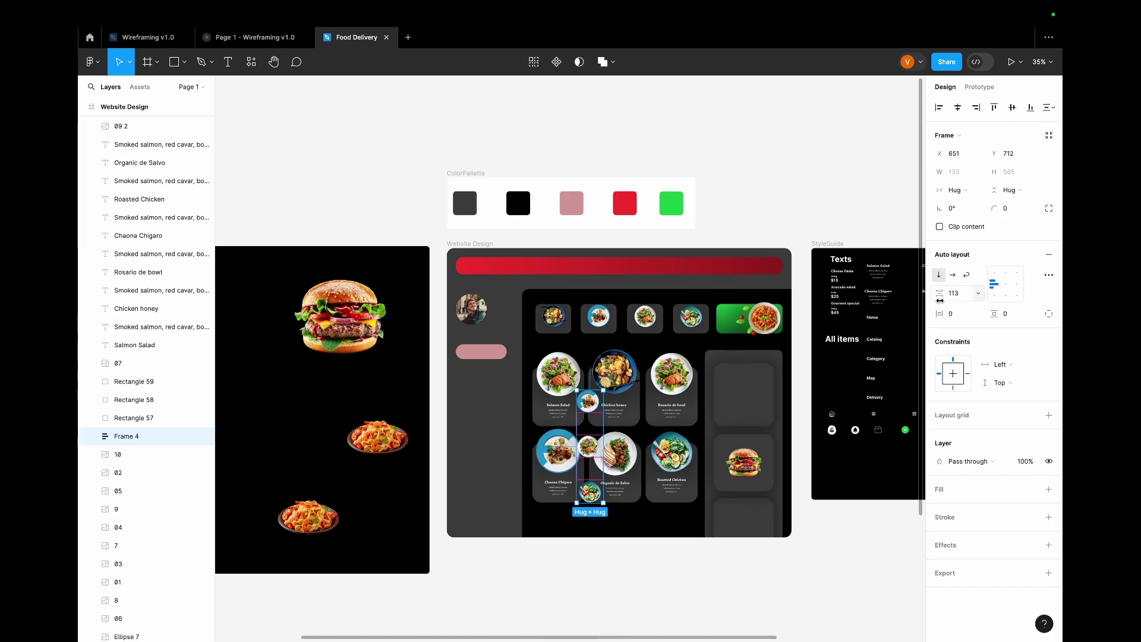
# Move the stack of three dish photos onto the first order card and set its vertical gap to 0.
pyautogui.moveTo(590, 469); pyautogui.dragTo(741, 394)
pyautogui.scroll(8, 734, 398)
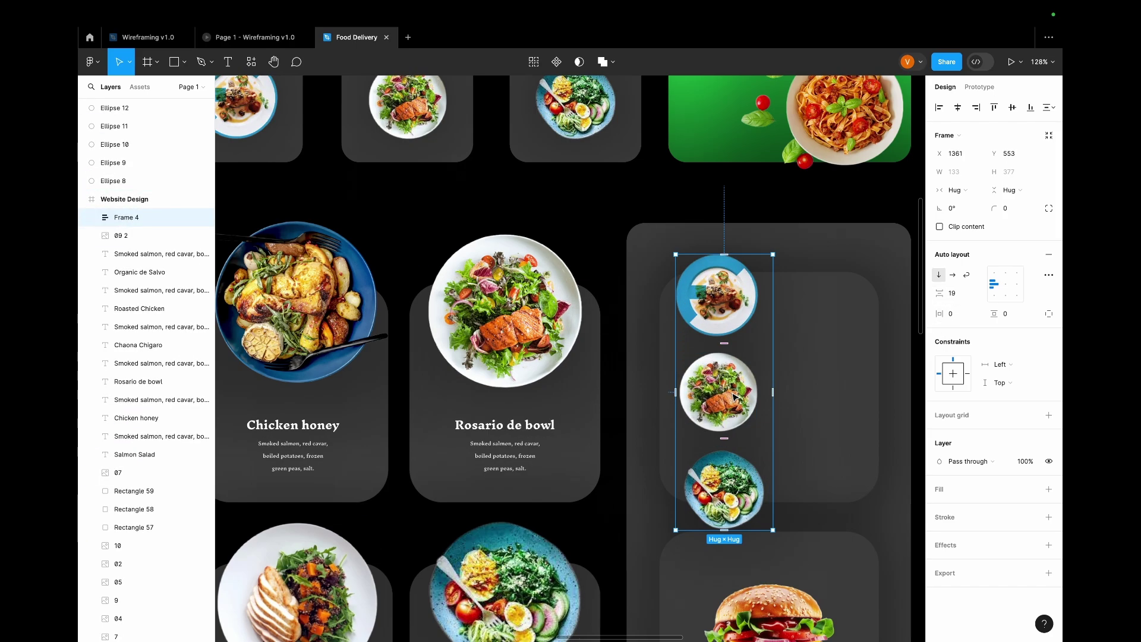
pyautogui.moveTo(725, 438); pyautogui.dragTo(725, 428)
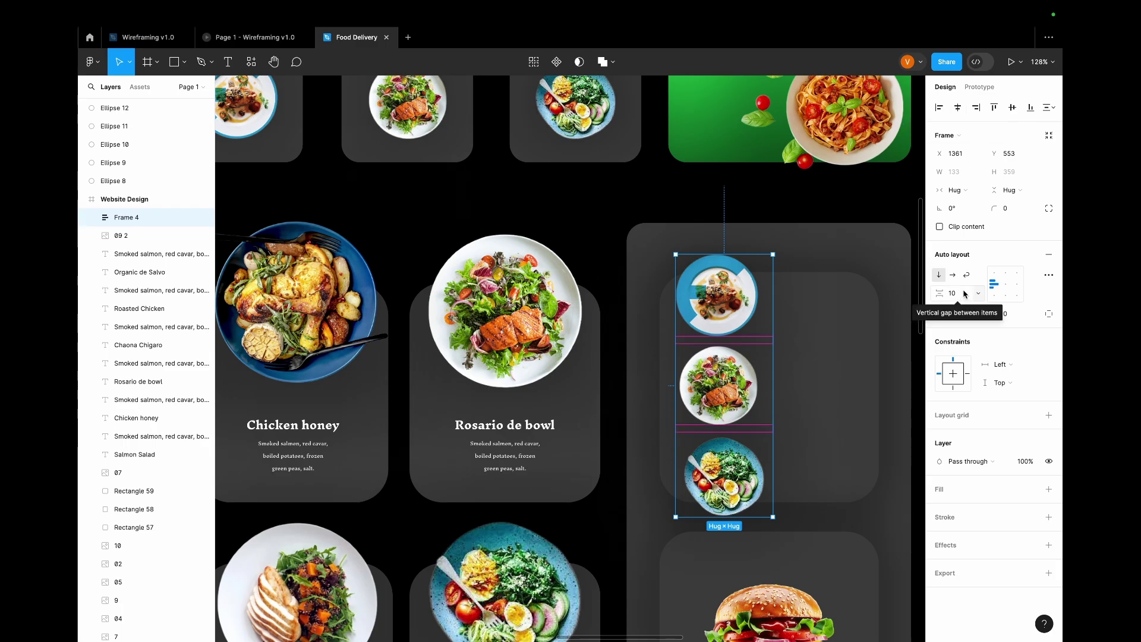
pyautogui.click(953, 275)
pyautogui.click(939, 274)
pyautogui.click(997, 288)
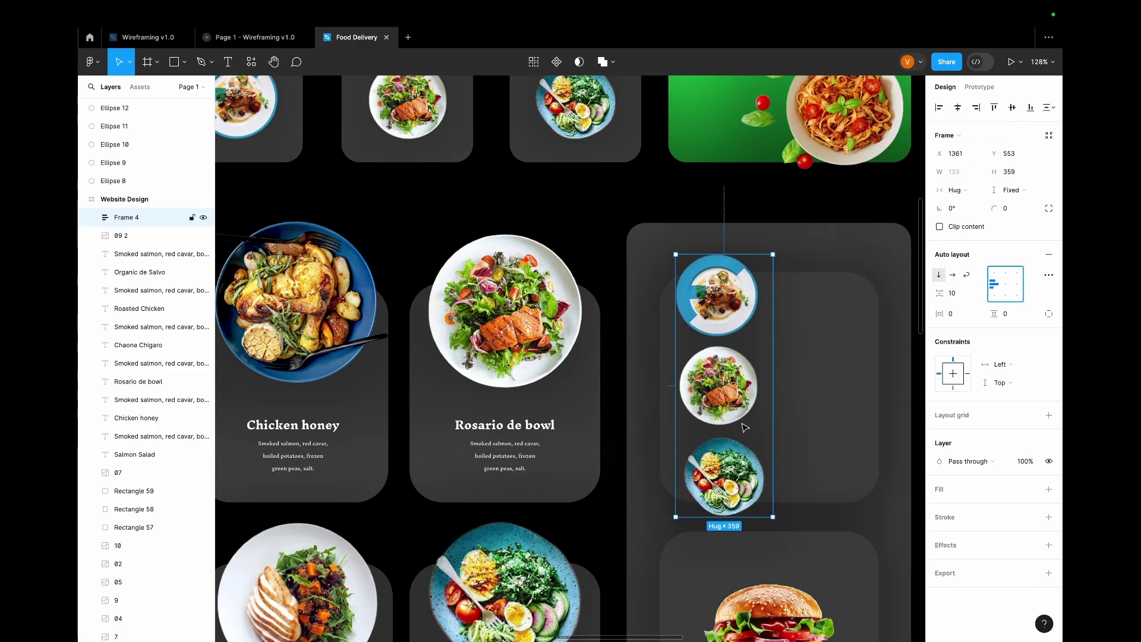
pyautogui.click(954, 294)
pyautogui.write('0')
pyautogui.press('Return')
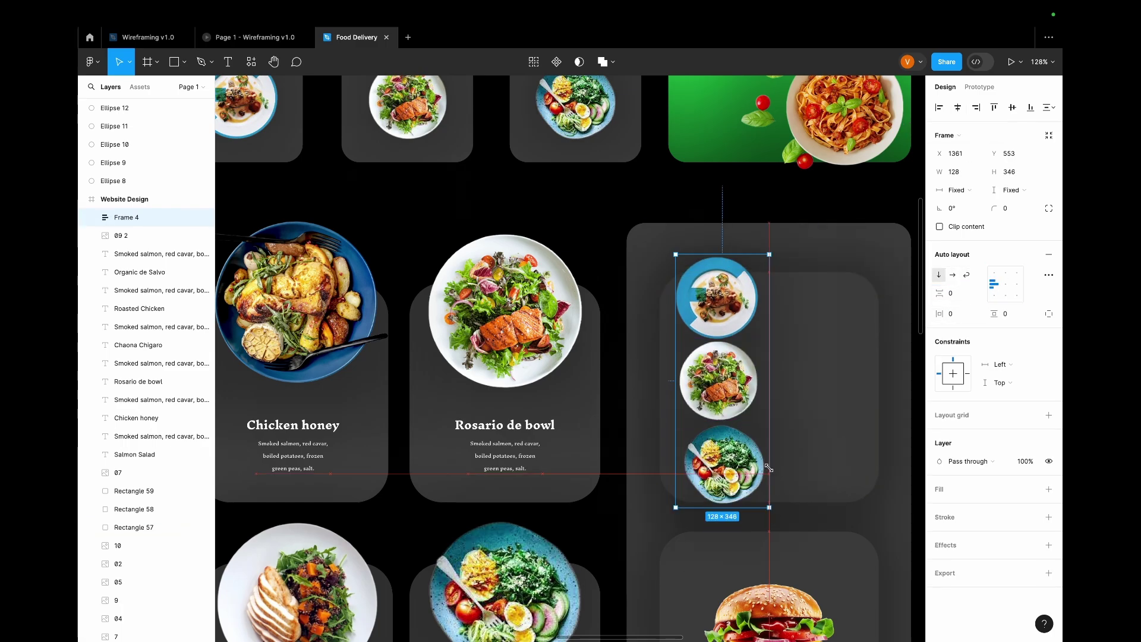
# Scale the photo stack down to about 108 × 291.5 and position it inside the first order card.
pyautogui.press('k')
pyautogui.moveTo(772, 515); pyautogui.dragTo(751, 465)
pyautogui.moveTo(724, 416); pyautogui.dragTo(718, 440)
pyautogui.click(792, 425)
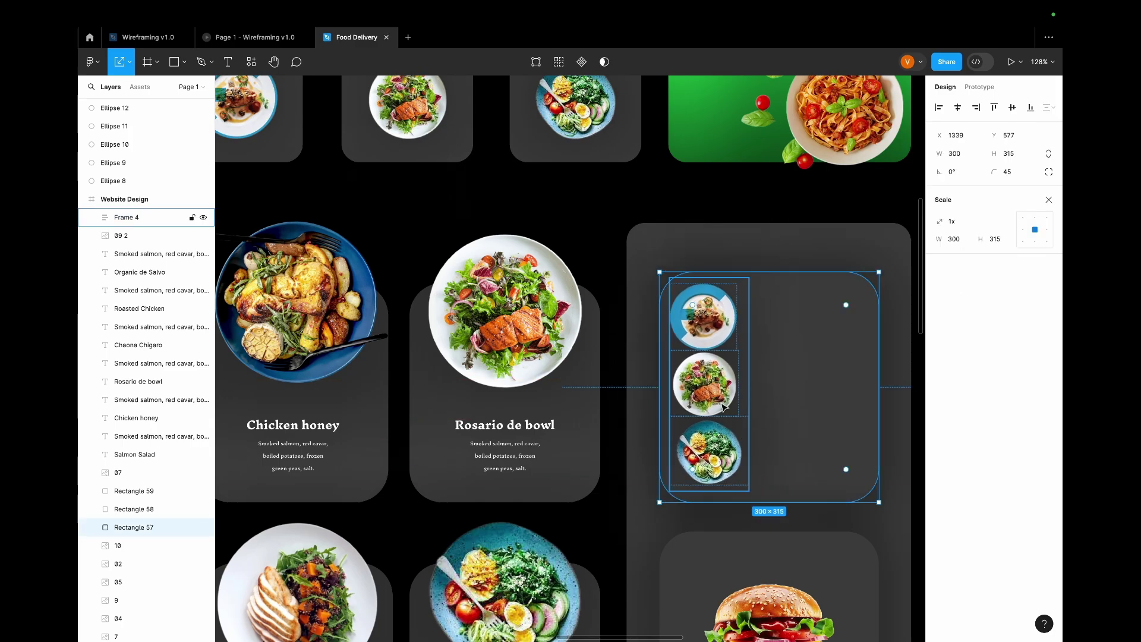
pyautogui.doubleClick(713, 321)
pyautogui.click(761, 365)
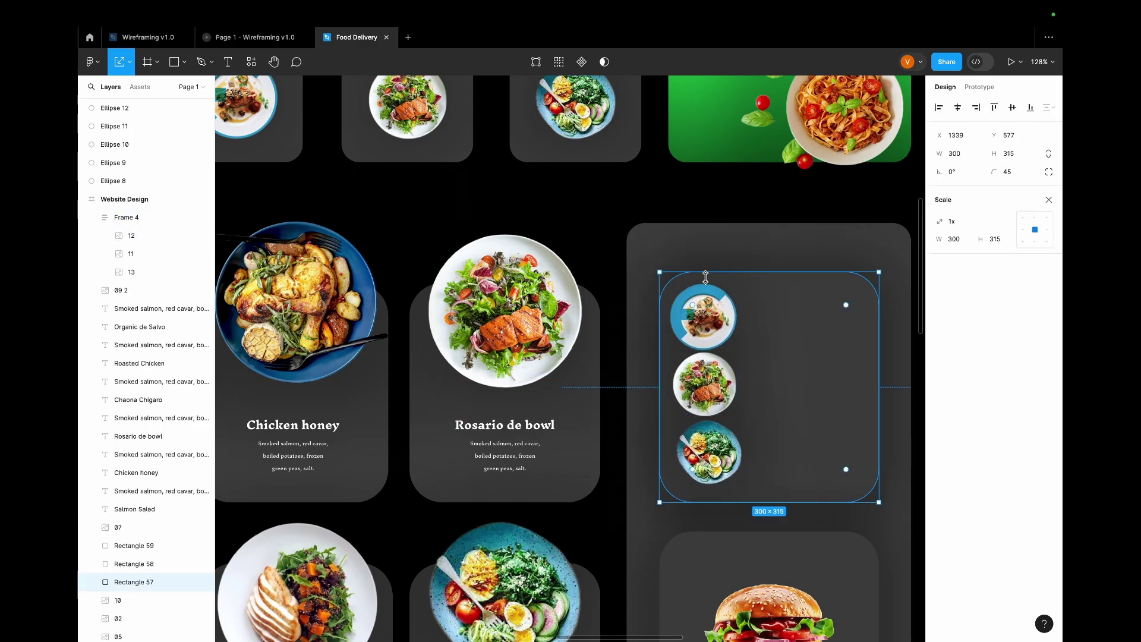
pyautogui.click(707, 288)
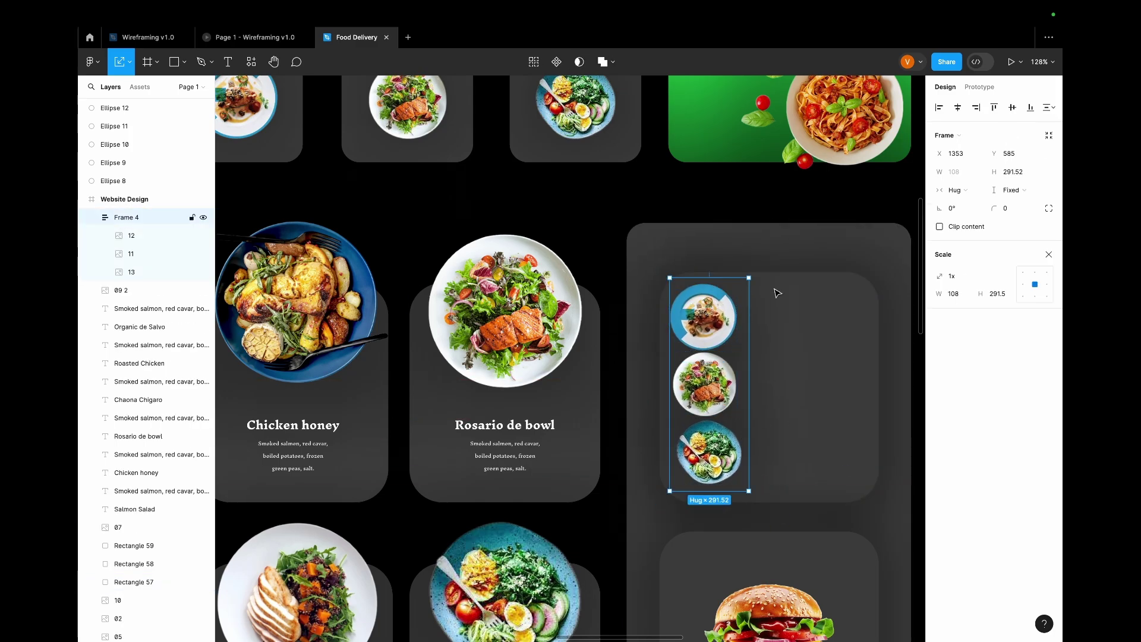
# Close the scale settings and set the photo stack's vertical gap to 5.
pyautogui.click(1049, 255)
pyautogui.click(953, 293)
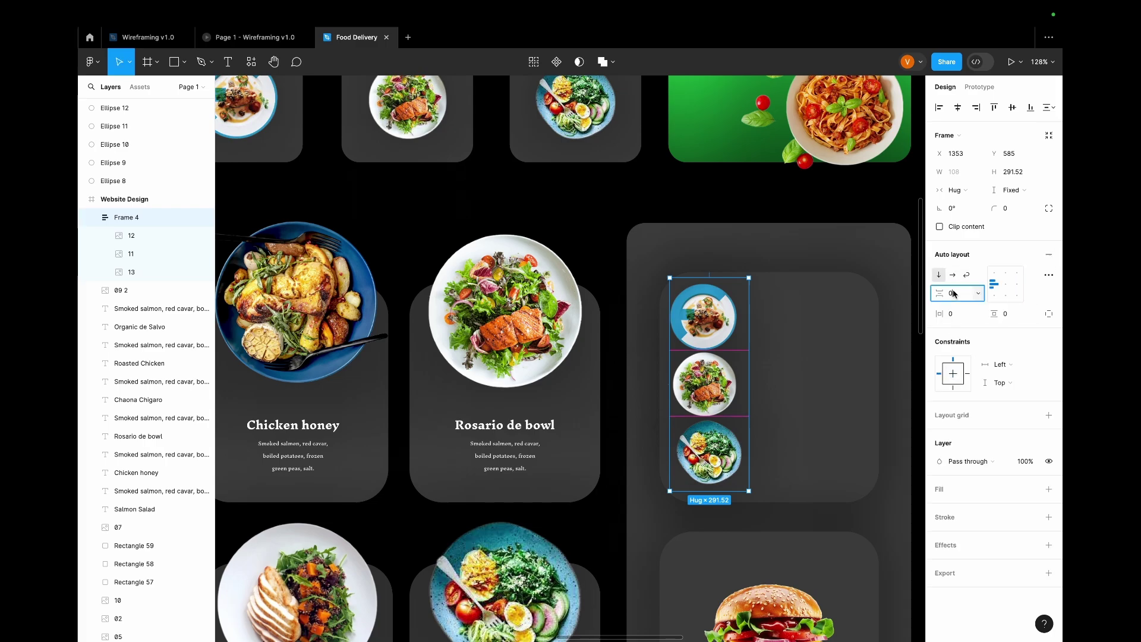
pyautogui.write('5')
pyautogui.press('Return')
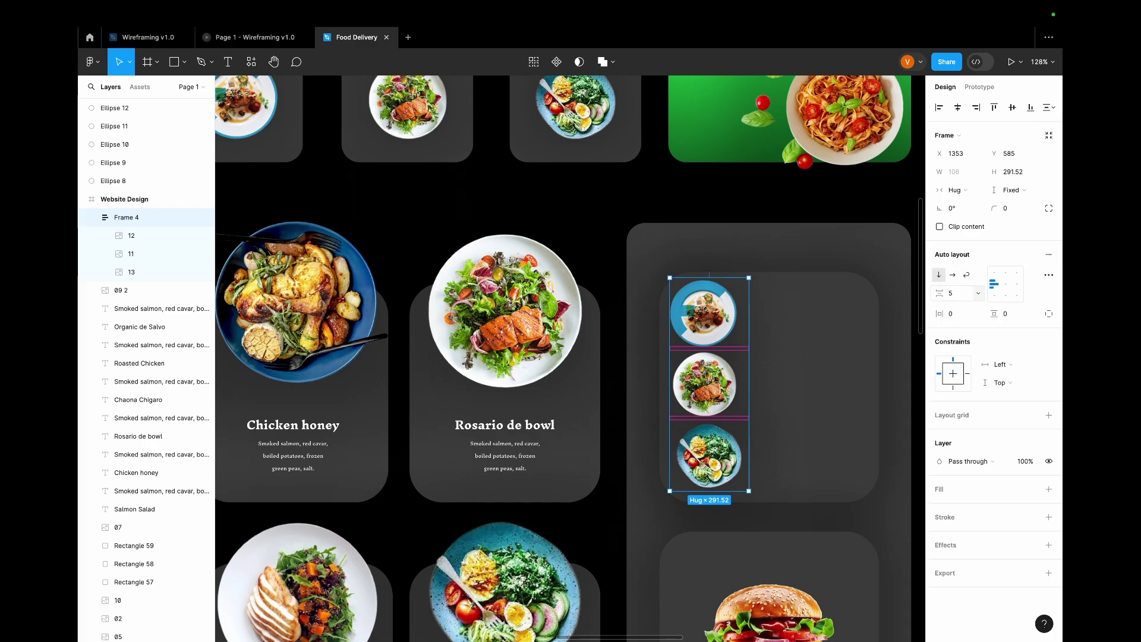
# Shift the photo stack slightly inward on the first order card, to about X 1366.
pyautogui.click(783, 397)
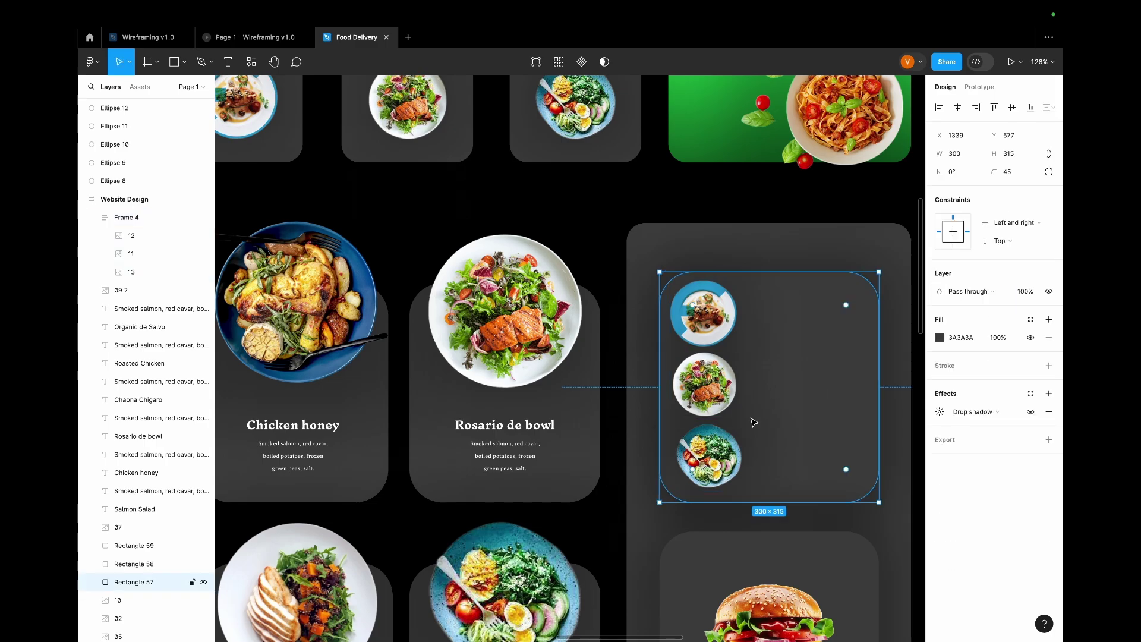
pyautogui.moveTo(690, 337); pyautogui.dragTo(724, 338)
pyautogui.press('super+z')
pyautogui.click(701, 333)
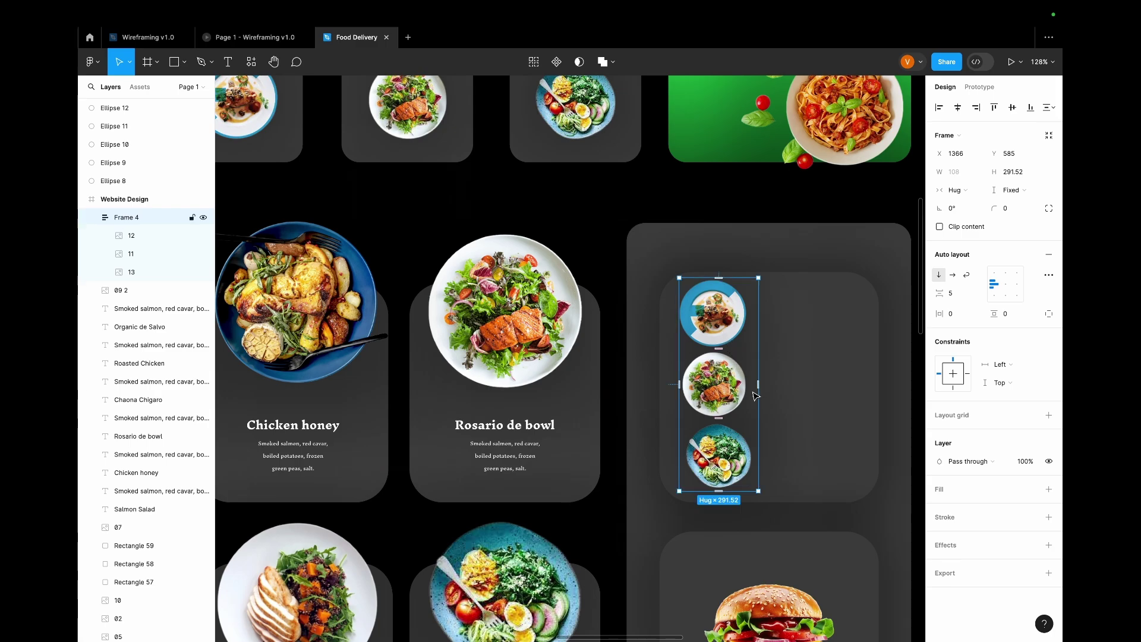
pyautogui.click(778, 247)
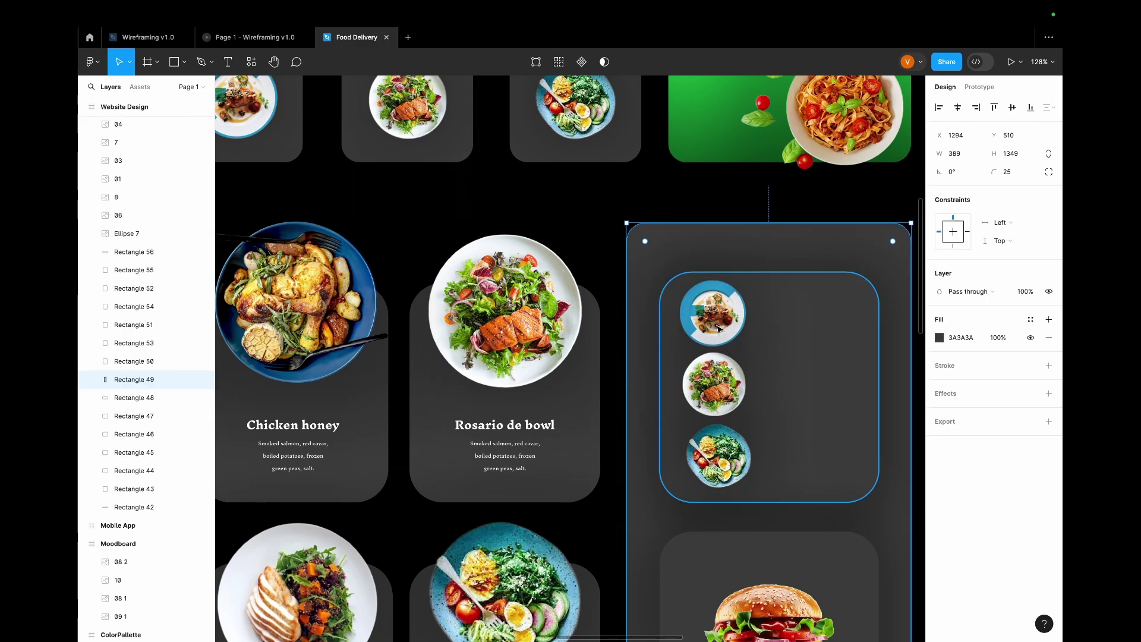
# Move the Cheese Pasta, Avacado salad and Gourmet special price list from the StyleGuide beside the order card photos, at about X 1478.
pyautogui.scroll(-5, 538, 467)
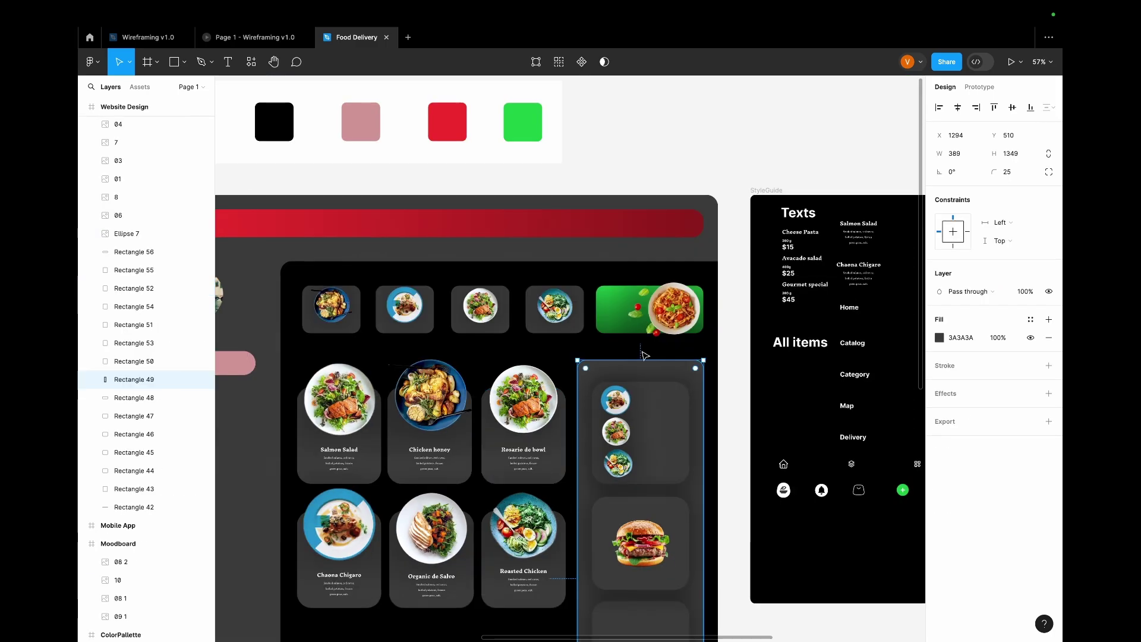
pyautogui.moveTo(802, 262); pyautogui.dragTo(657, 432)
pyautogui.scroll(-2, 658, 431)
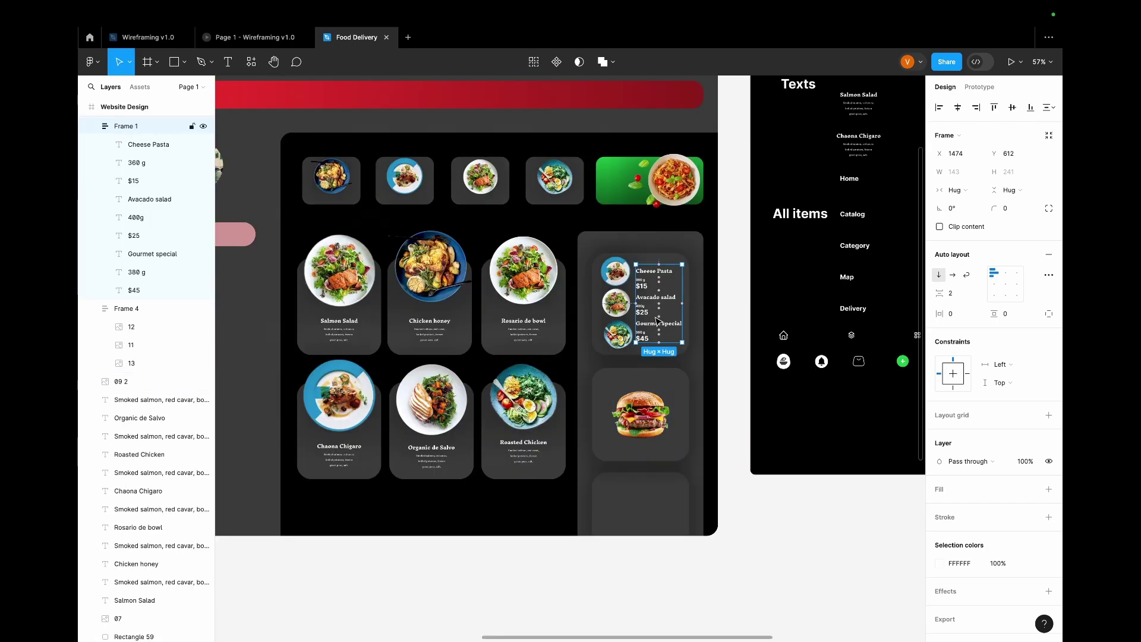
pyautogui.keyDown('ctrl'); pyautogui.scroll(5, 653, 376); pyautogui.keyUp('ctrl')
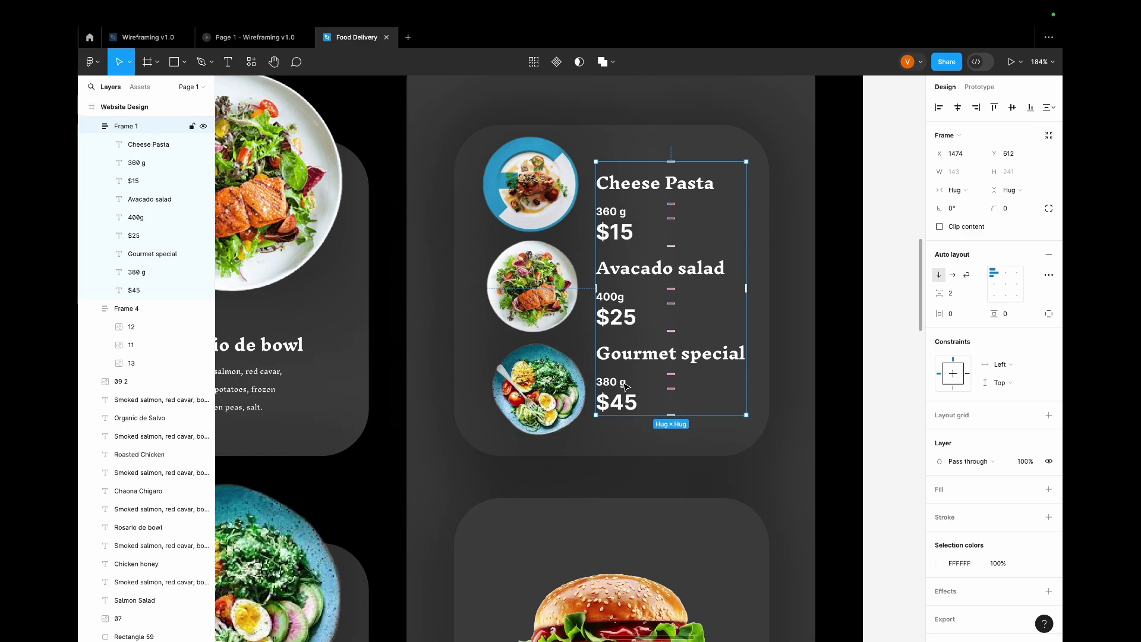
pyautogui.moveTo(615, 386); pyautogui.dragTo(620, 388)
# Move the row of navigation icons from the StyleGuide into Website Design so its home icon sits on the pink sidebar button.
pyautogui.scroll(-5, 648, 478)
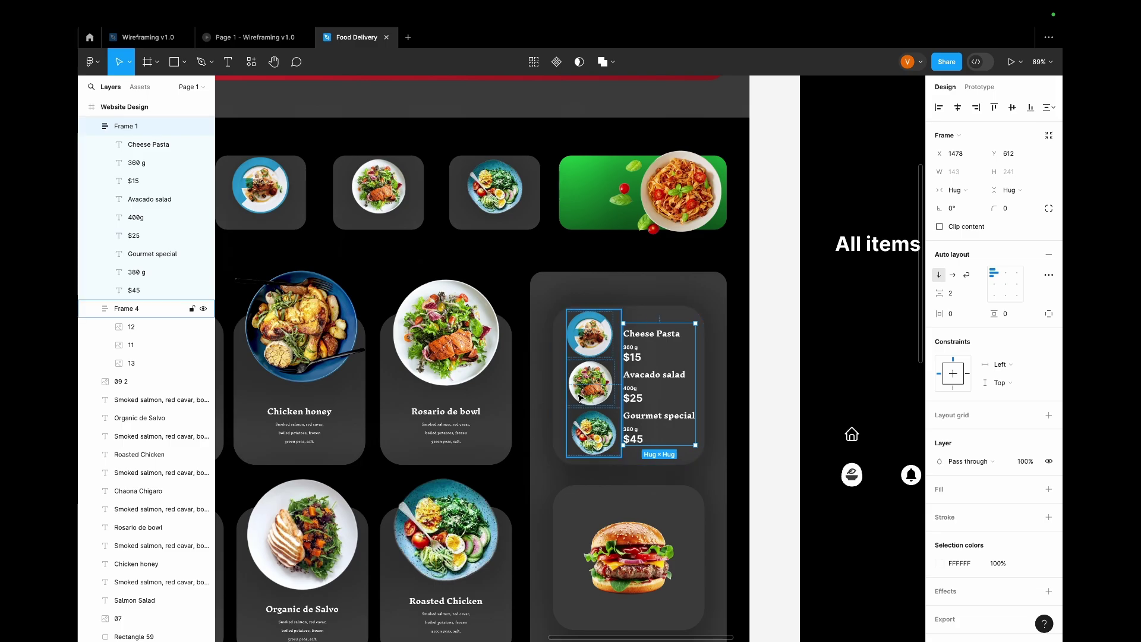
pyautogui.hscroll(-5, 658, 313)
pyautogui.hscroll(6, 581, 389)
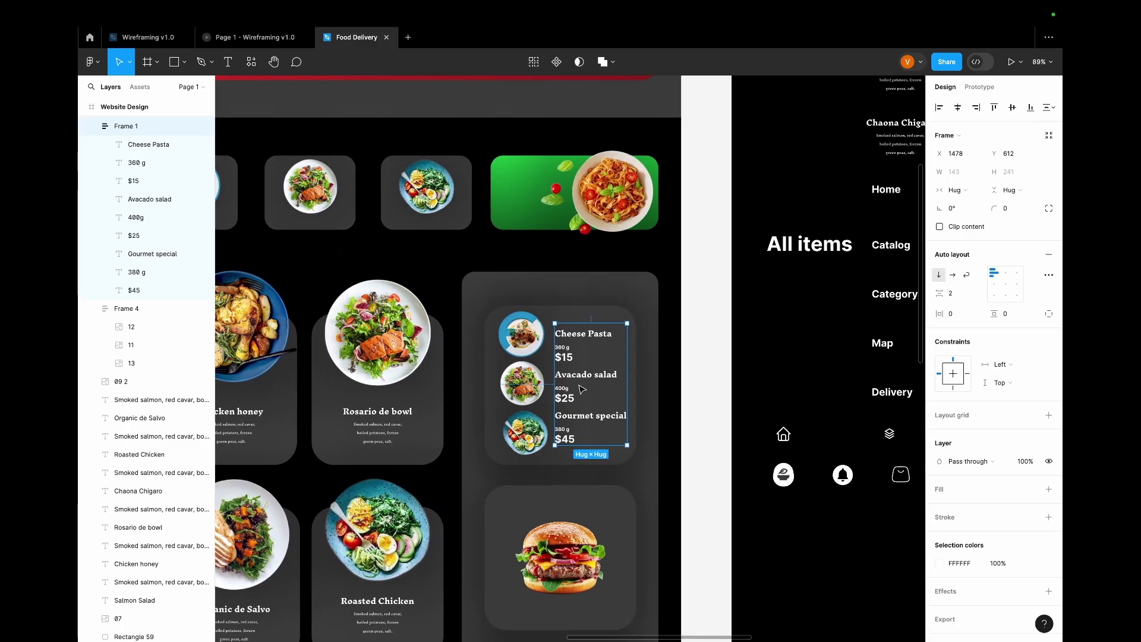
pyautogui.scroll(-4, 581, 395)
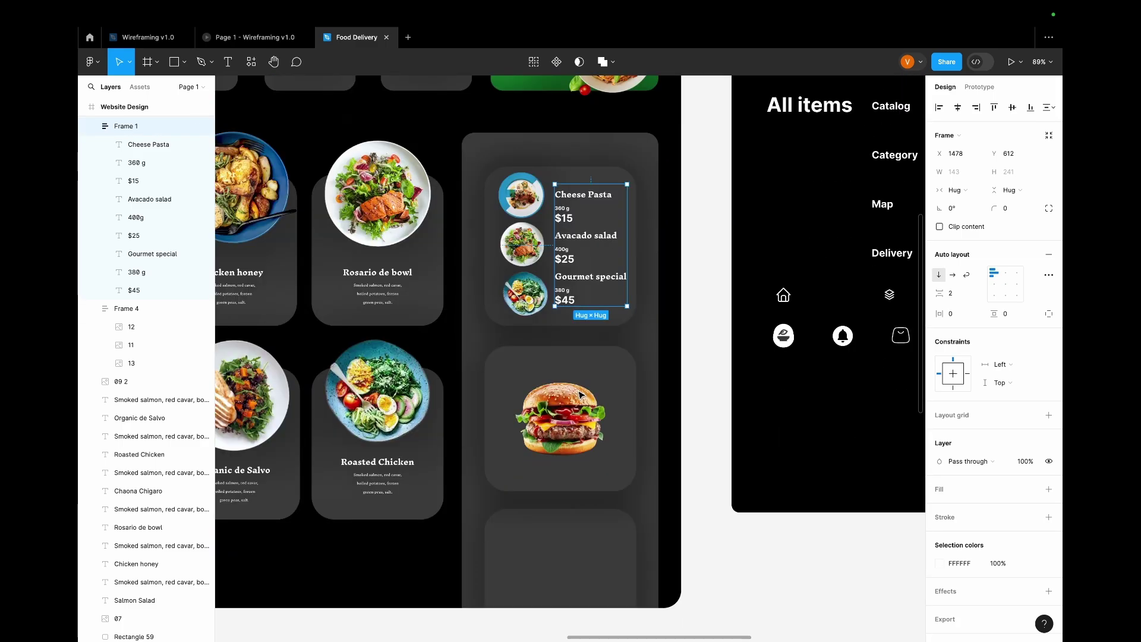
pyautogui.scroll(-5, 579, 390)
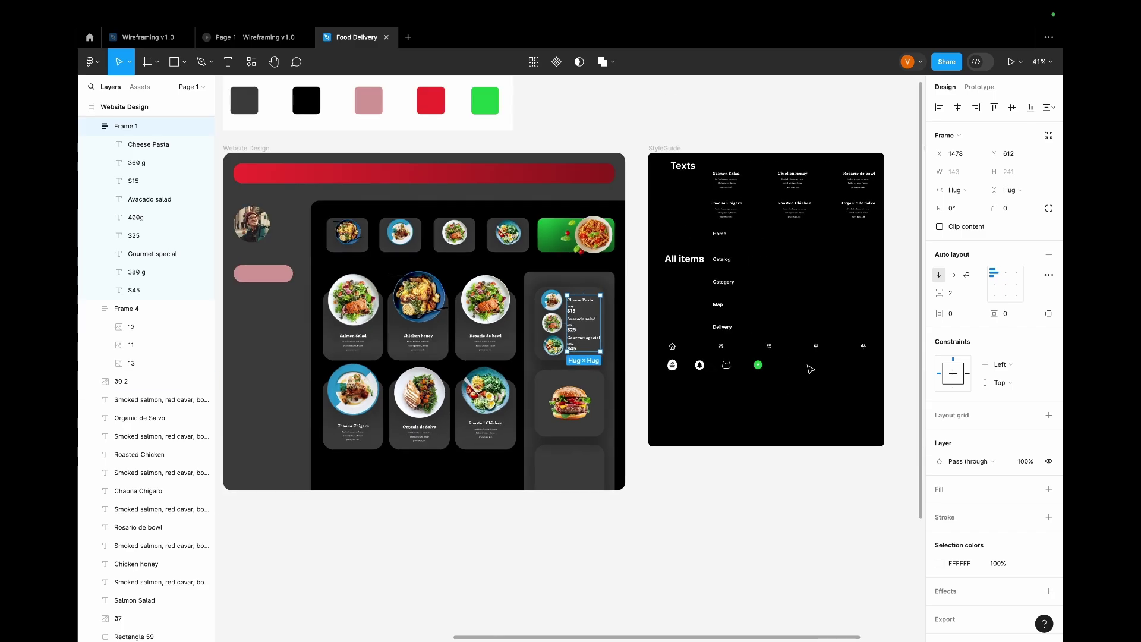
pyautogui.moveTo(810, 346); pyautogui.dragTo(385, 274)
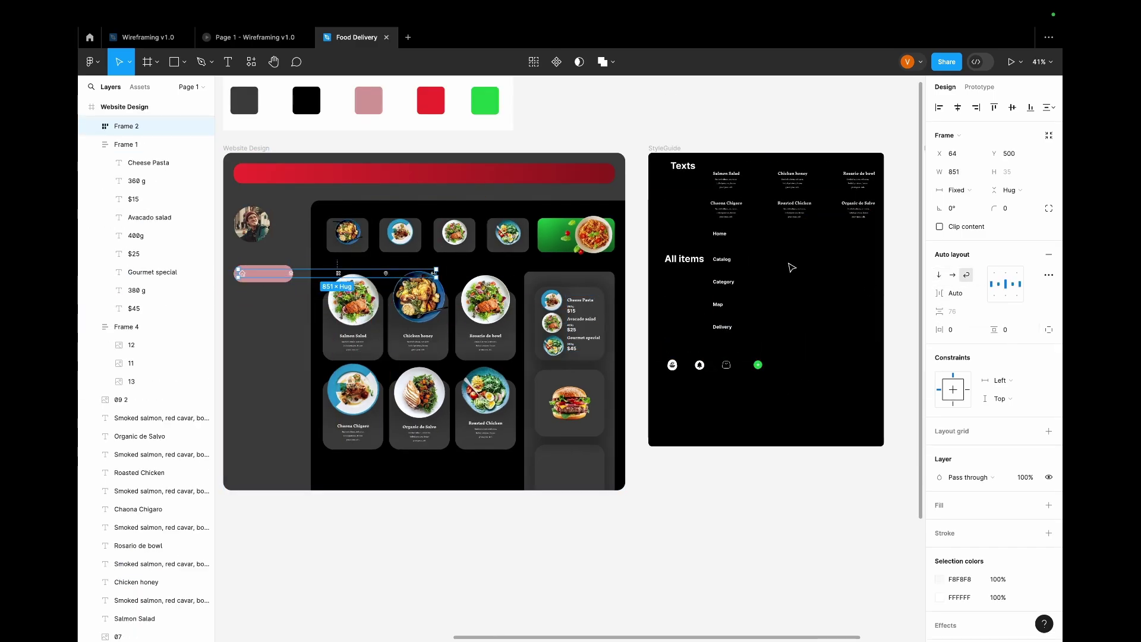
# Stack the navigation icons vertically down the sidebar and move the StyleGuide's green Add icon below the Delivery label.
pyautogui.click(938, 274)
pyautogui.moveTo(381, 345); pyautogui.dragTo(253, 347)
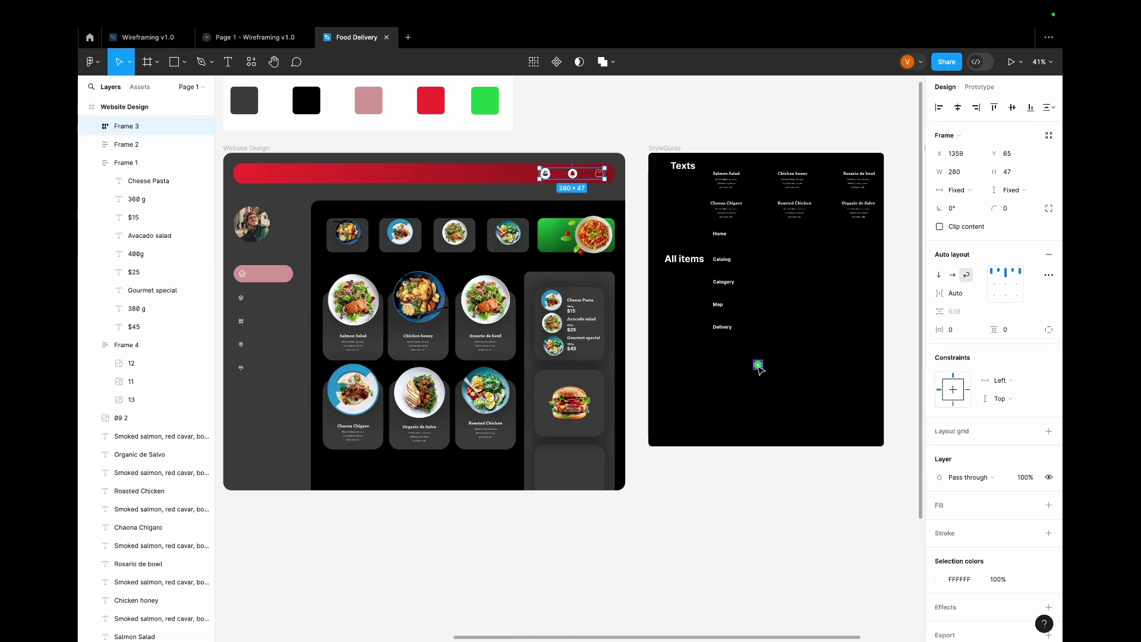
pyautogui.moveTo(758, 365); pyautogui.dragTo(723, 376)
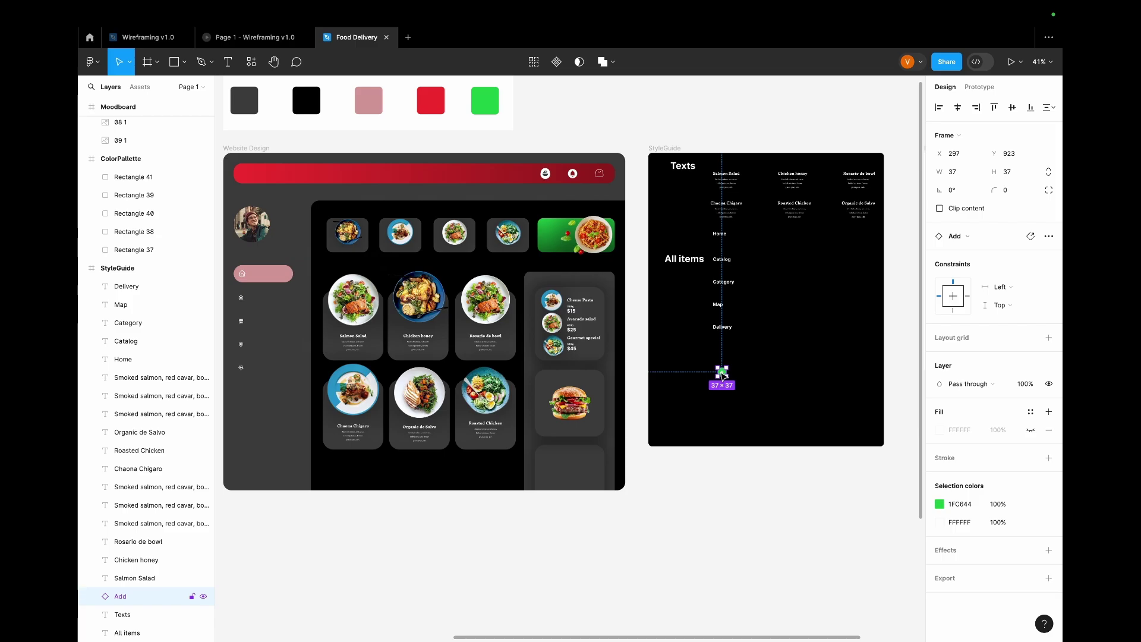
# Draw a circle about 214 by 214 in the StyleGuide and fill it with the palette's green, 1FC644.
pyautogui.click(186, 66)
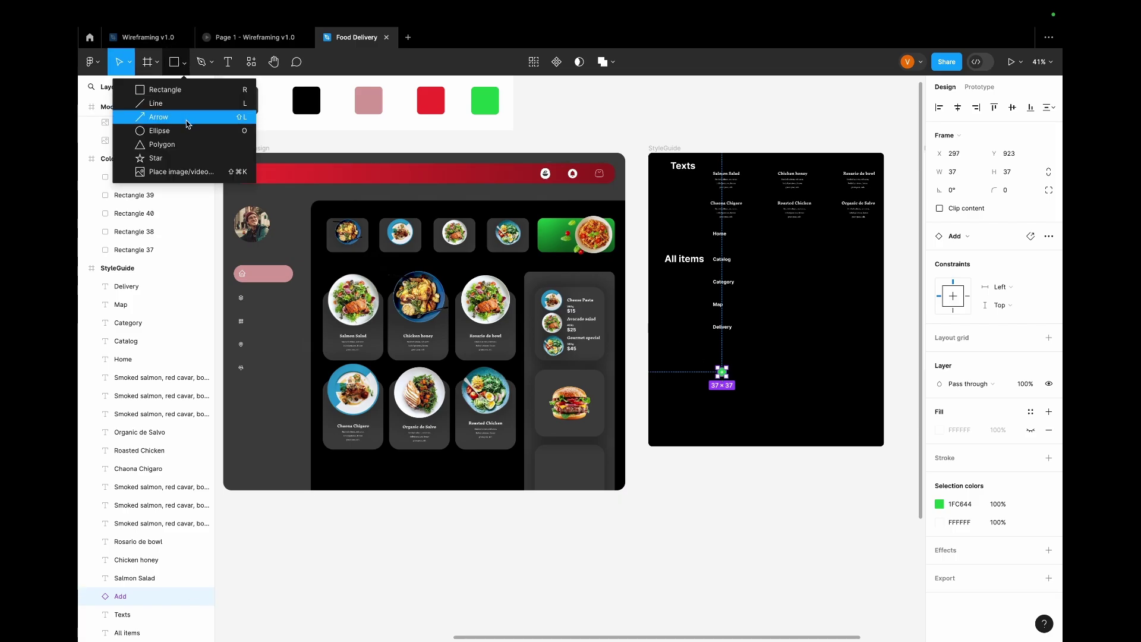
pyautogui.click(184, 127)
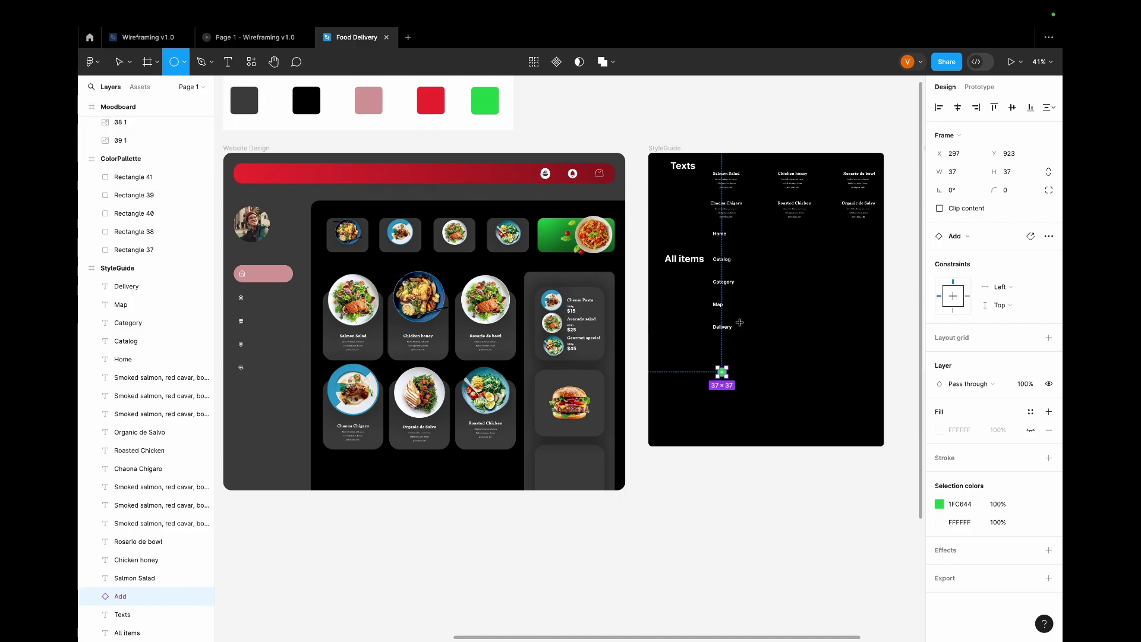
pyautogui.moveTo(774, 308); pyautogui.dragTo(823, 359)
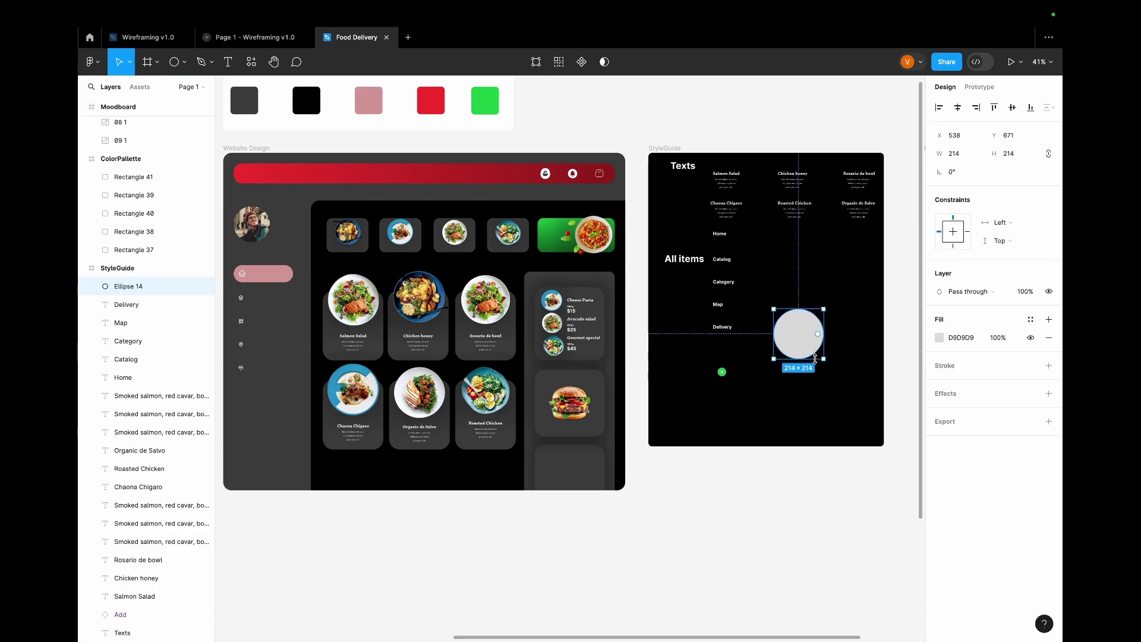
pyautogui.click(940, 337)
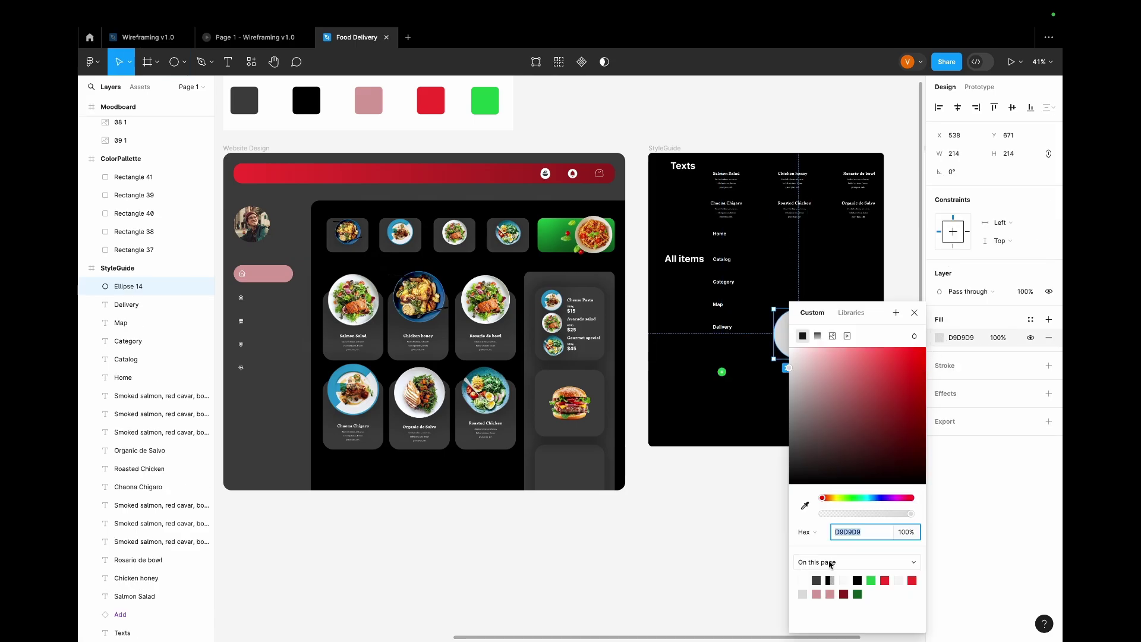
pyautogui.click(806, 505)
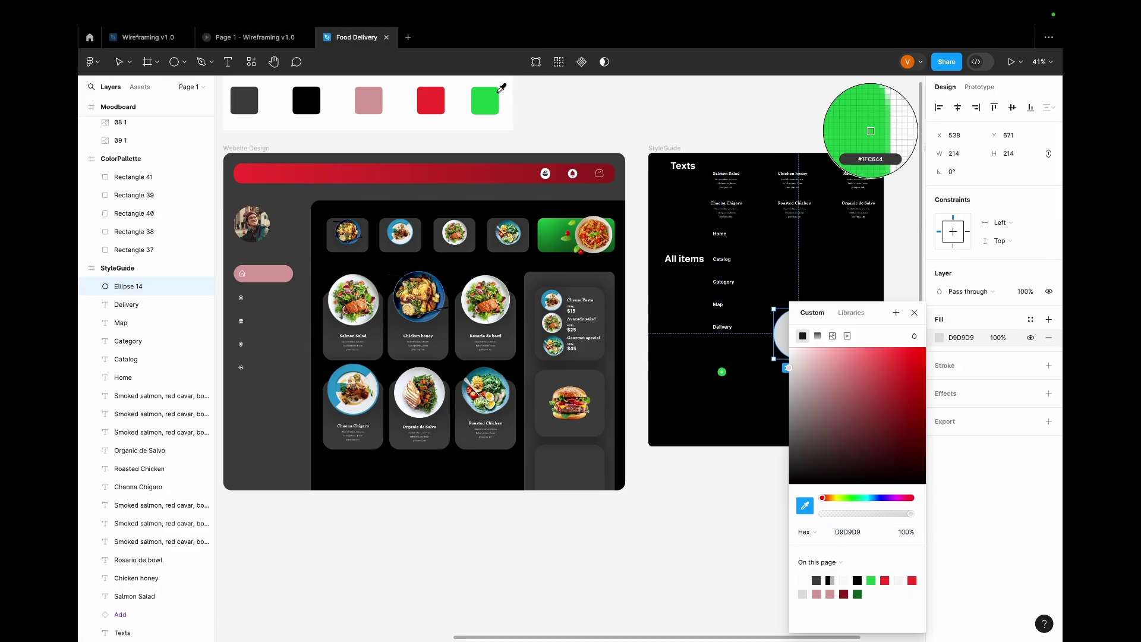
pyautogui.click(492, 94)
pyautogui.click(914, 312)
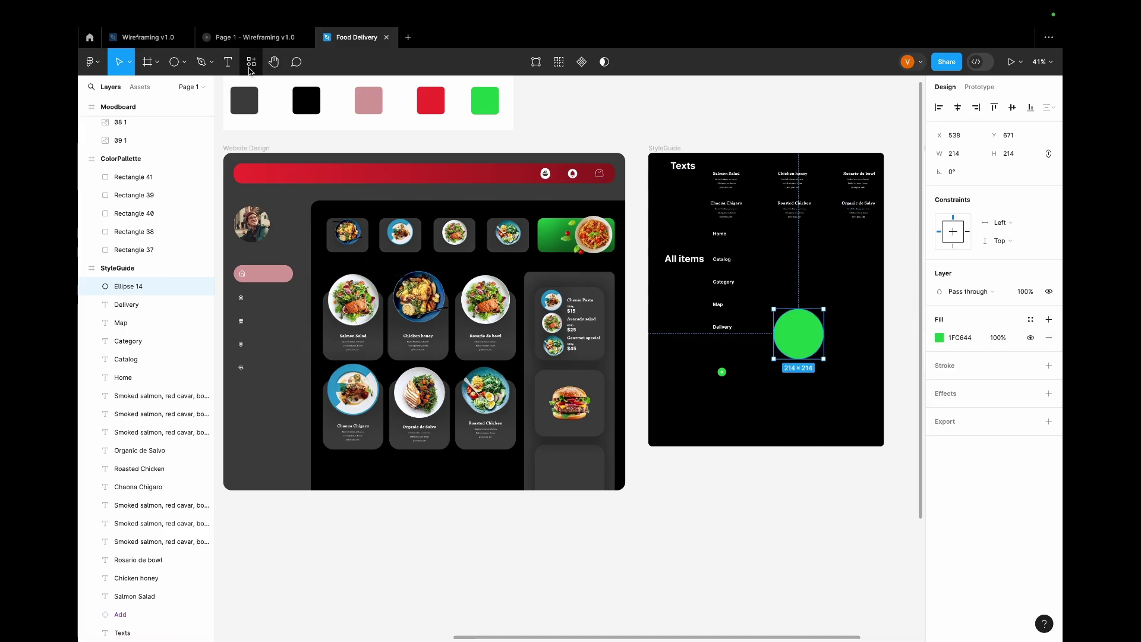
# Draw a plus sign about 103 by 95.5 in the middle of the green circle with the Pen tool.
pyautogui.click(202, 64)
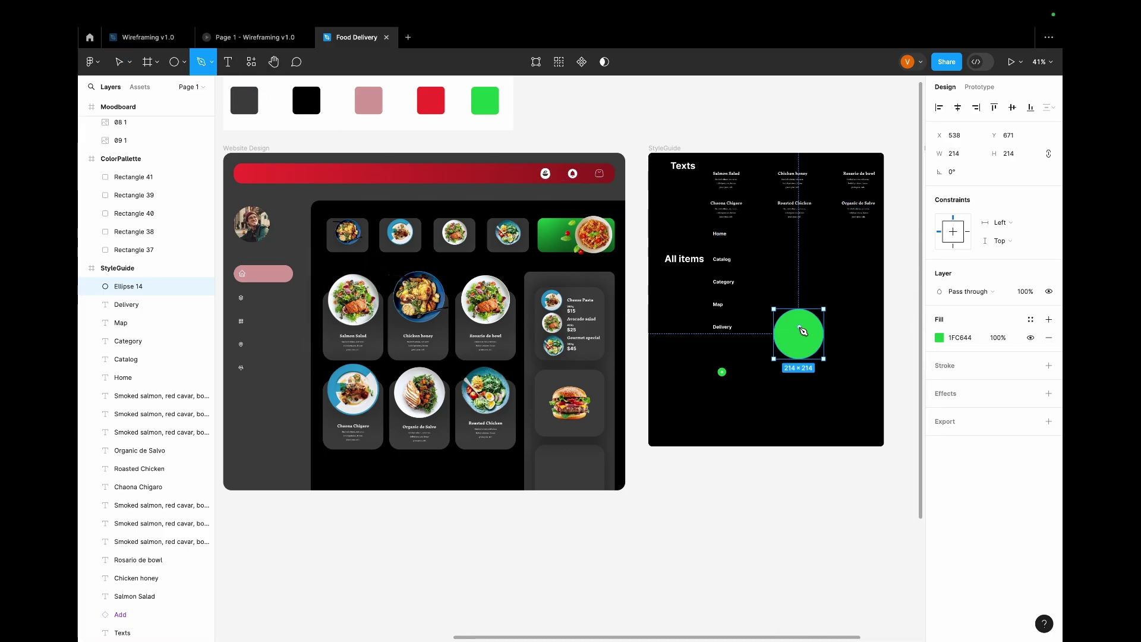
pyautogui.click(798, 324)
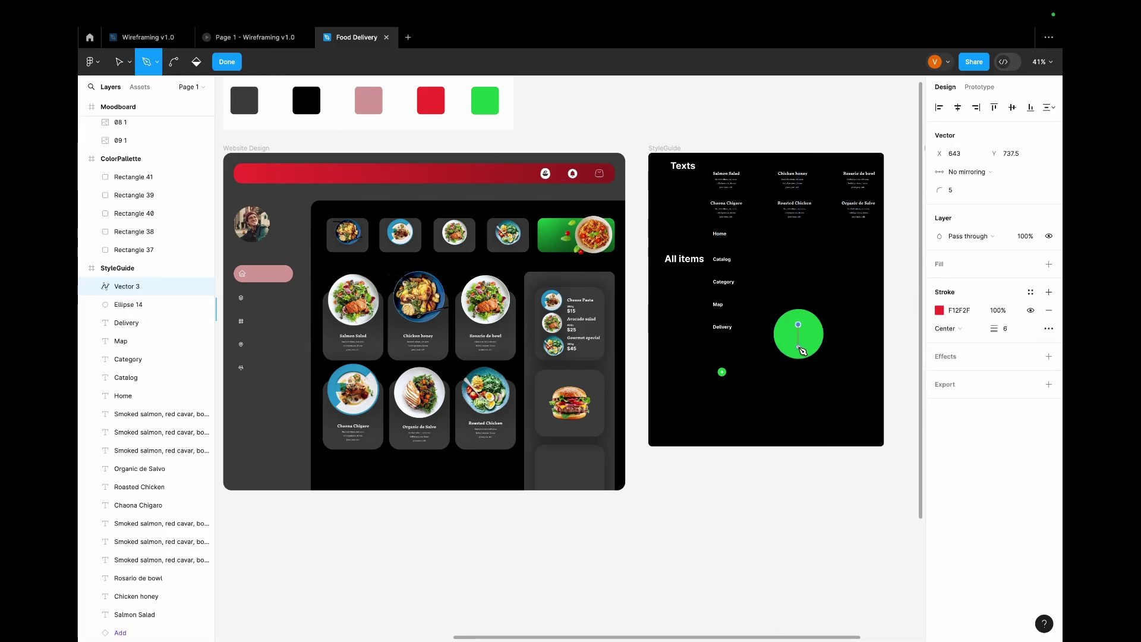
pyautogui.click(798, 347)
pyautogui.click(799, 336)
pyautogui.click(786, 335)
pyautogui.rightClick(890, 336)
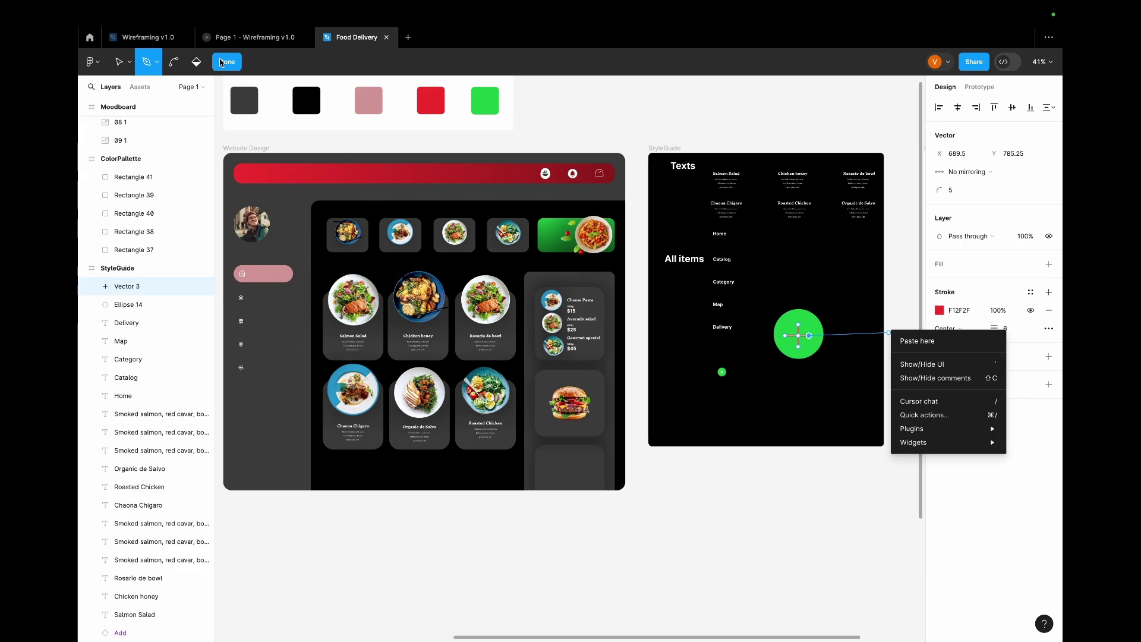
pyautogui.click(221, 63)
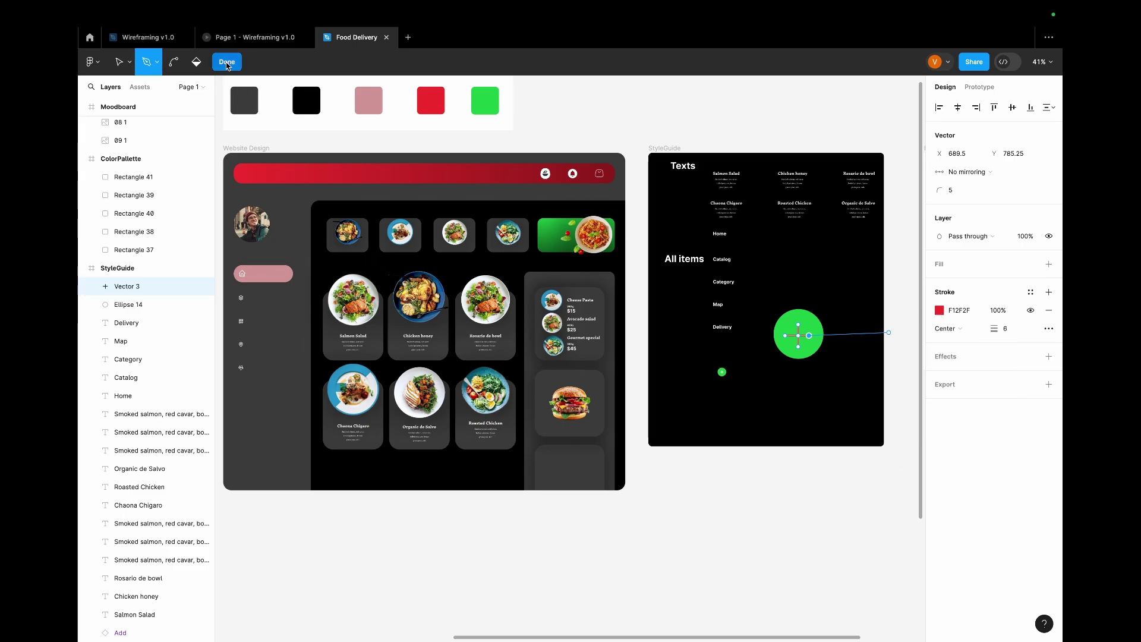
pyautogui.click(227, 61)
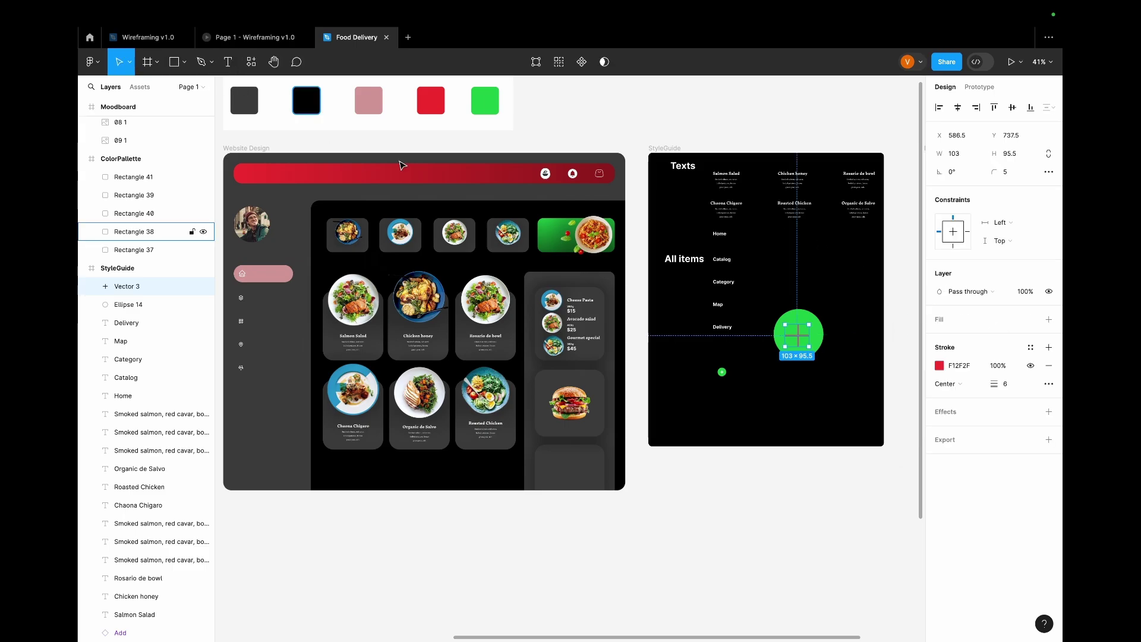
# Set the plus sign's stroke to white, FFFFFF, with a weight of 8.
pyautogui.click(939, 367)
pyautogui.moveTo(898, 357); pyautogui.dragTo(783, 350)
pyautogui.click(911, 309)
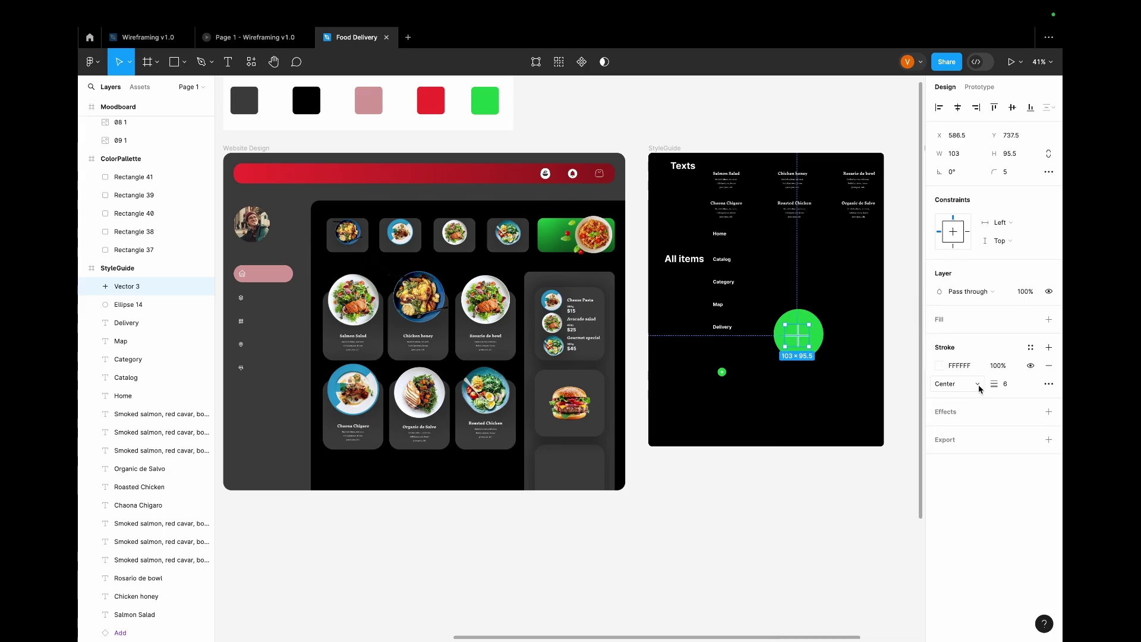
pyautogui.click(1011, 389)
pyautogui.write('8')
pyautogui.press('Return')
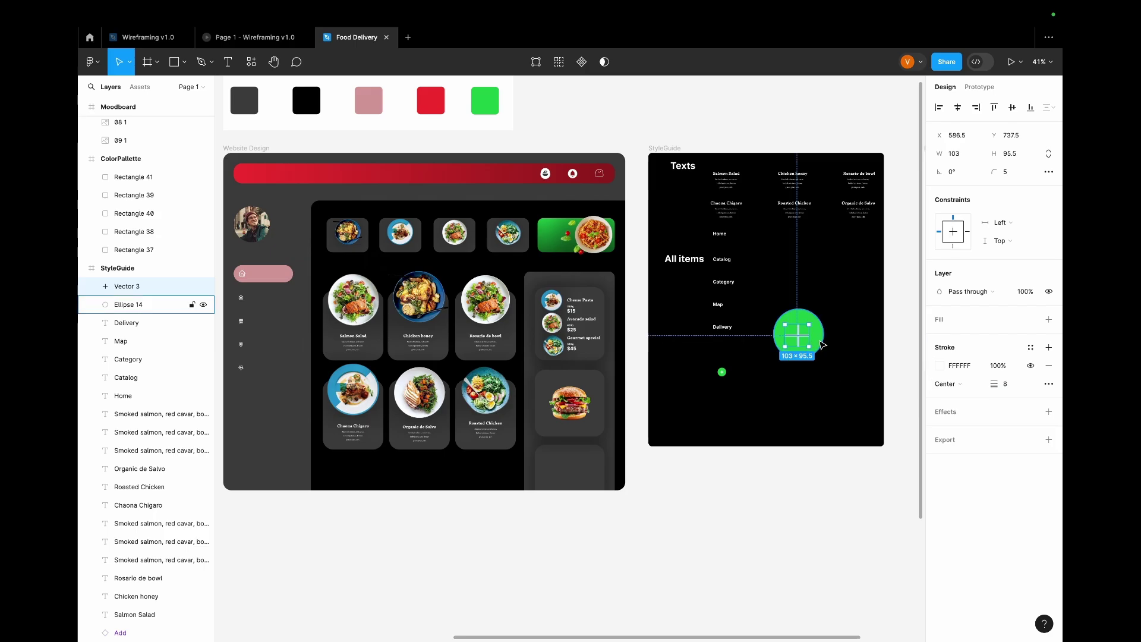
# Turn the green circle and plus sign into a component and place two copies of it in the StyleGuide.
pyautogui.keyDown('shift'); pyautogui.click(825, 342); pyautogui.keyUp('shift')
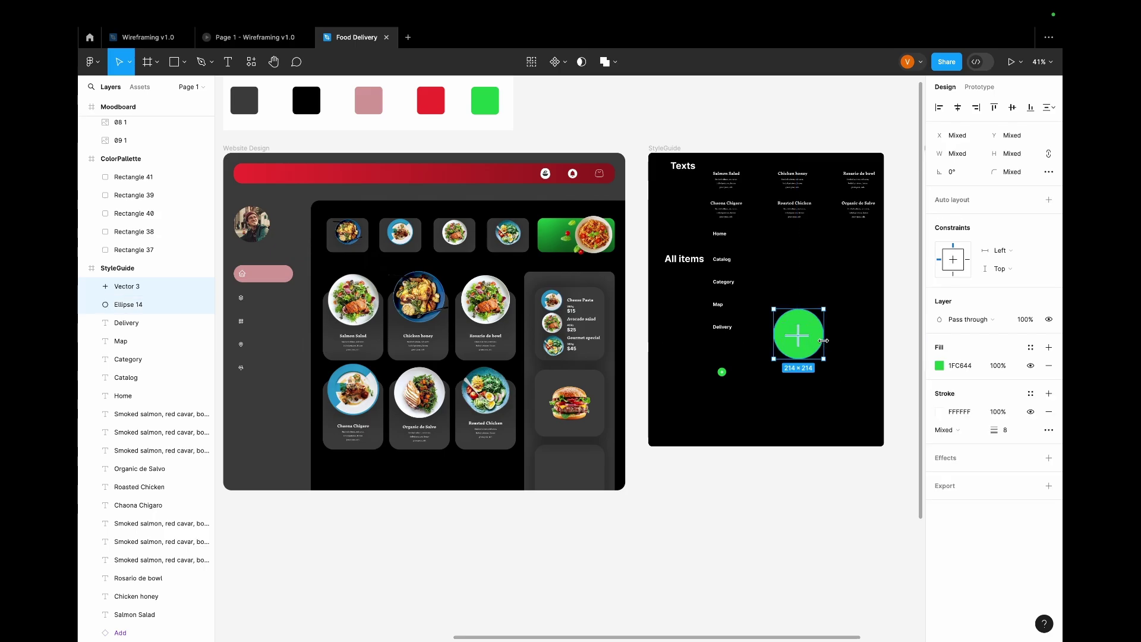
pyautogui.click(556, 63)
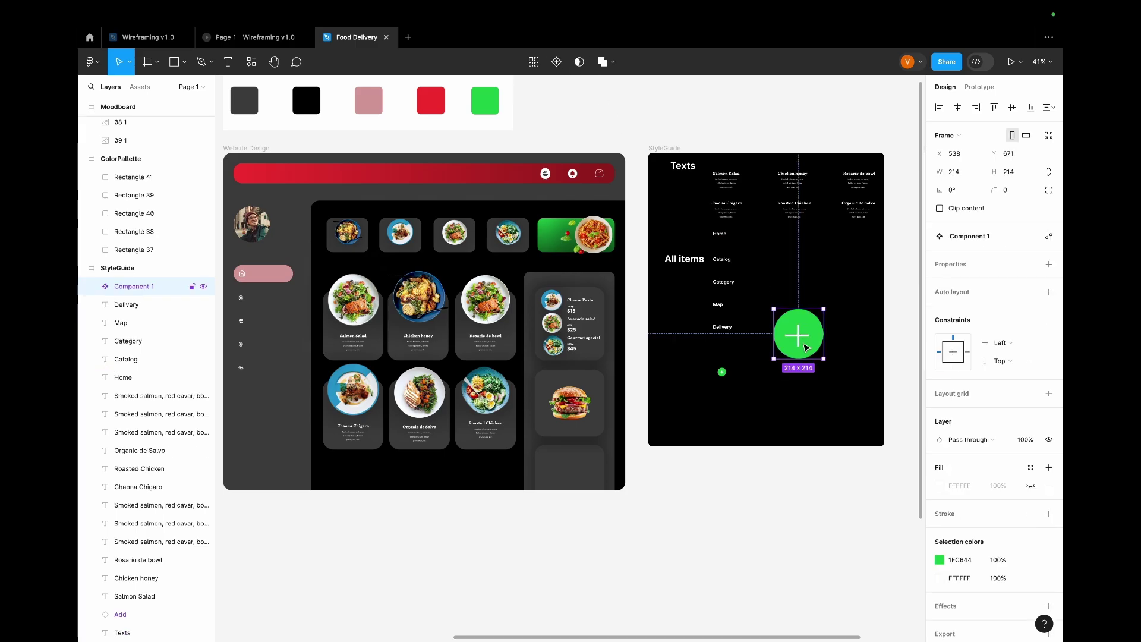
pyautogui.moveTo(807, 347); pyautogui.dragTo(800, 268)
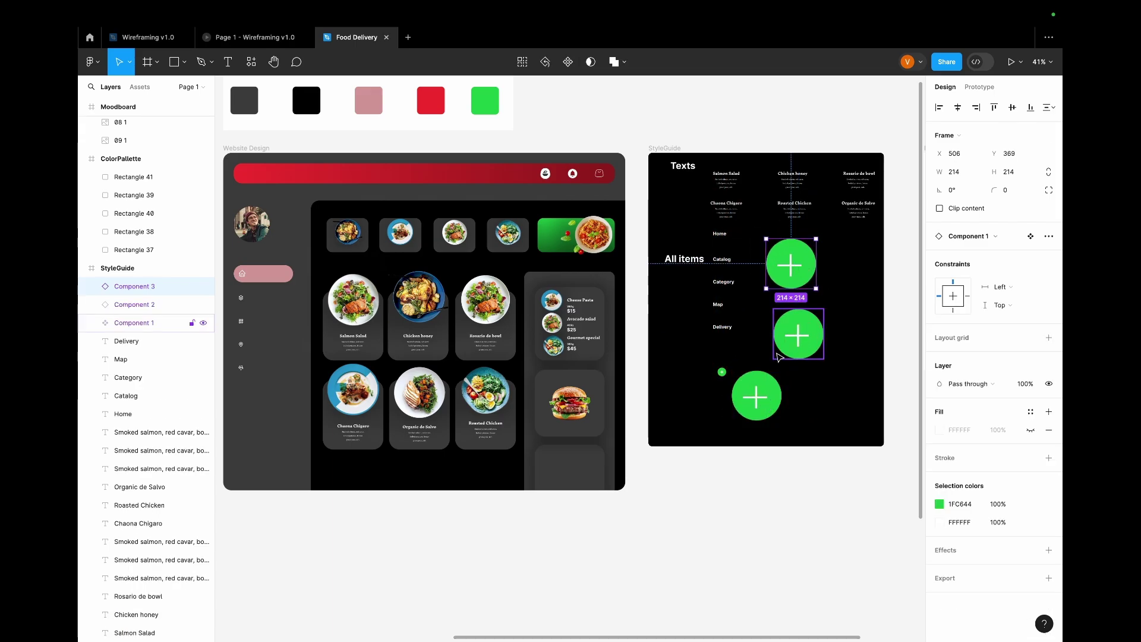
# Delete the large plus-sign component and its two copies from the StyleGuide.
pyautogui.keyDown('shift'); pyautogui.click(796, 346); pyautogui.keyUp('shift')
pyautogui.keyDown('shift'); pyautogui.click(758, 404); pyautogui.keyUp('shift')
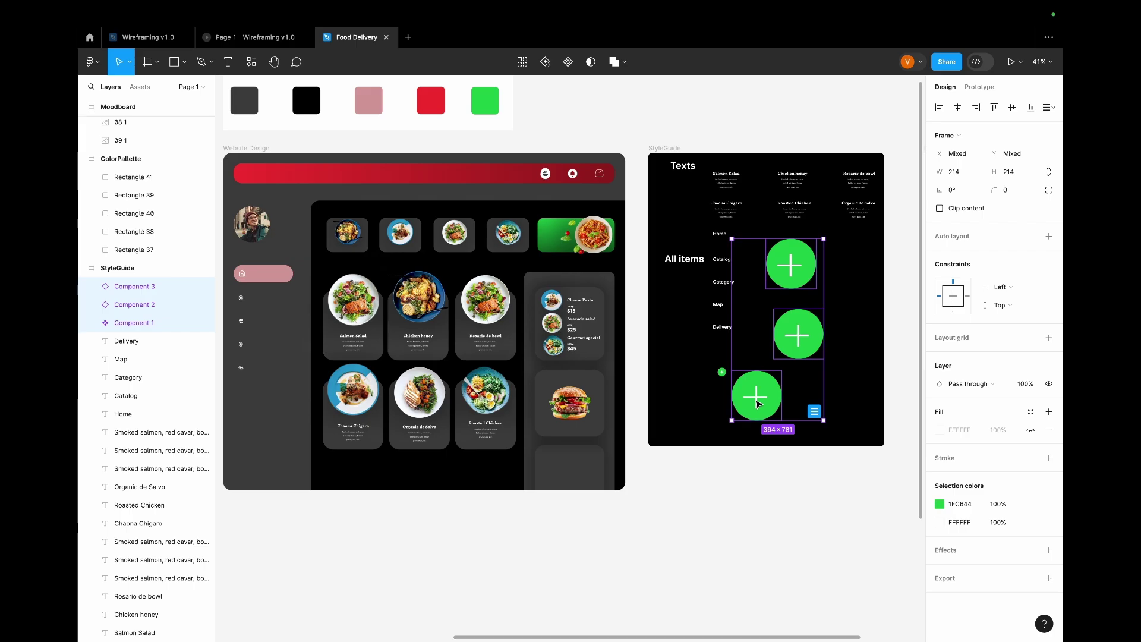
pyautogui.press('Delete')
# Copy the small green Add button from the StyleGuide onto the burger card's lower corner, at about X 1564, Y 1148.
pyautogui.scroll(5, 759, 404)
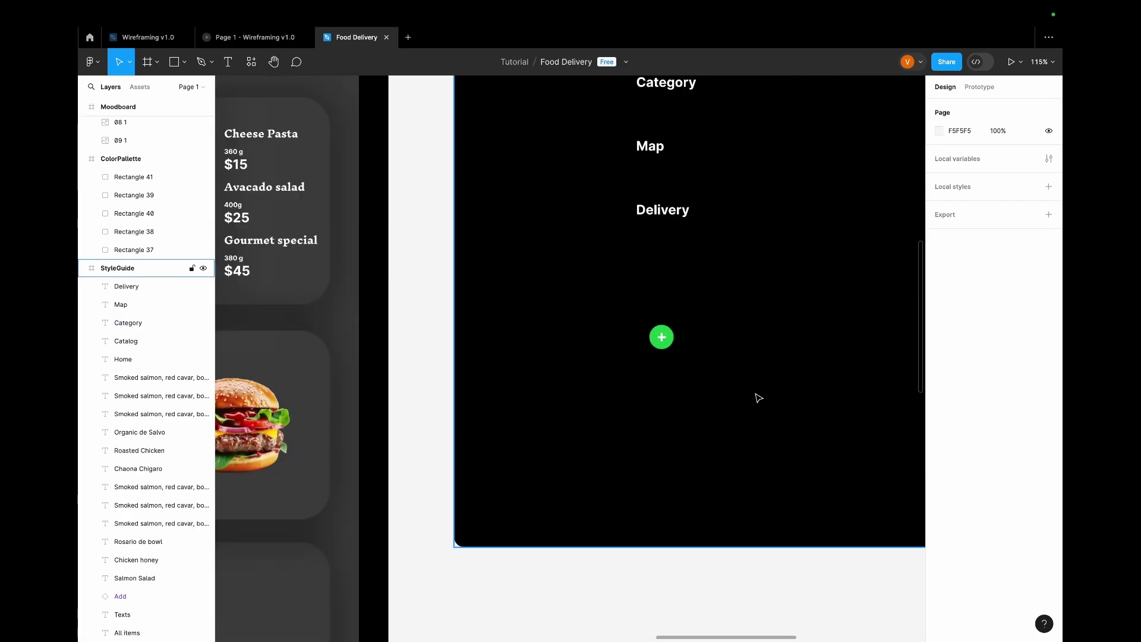
pyautogui.click(666, 338)
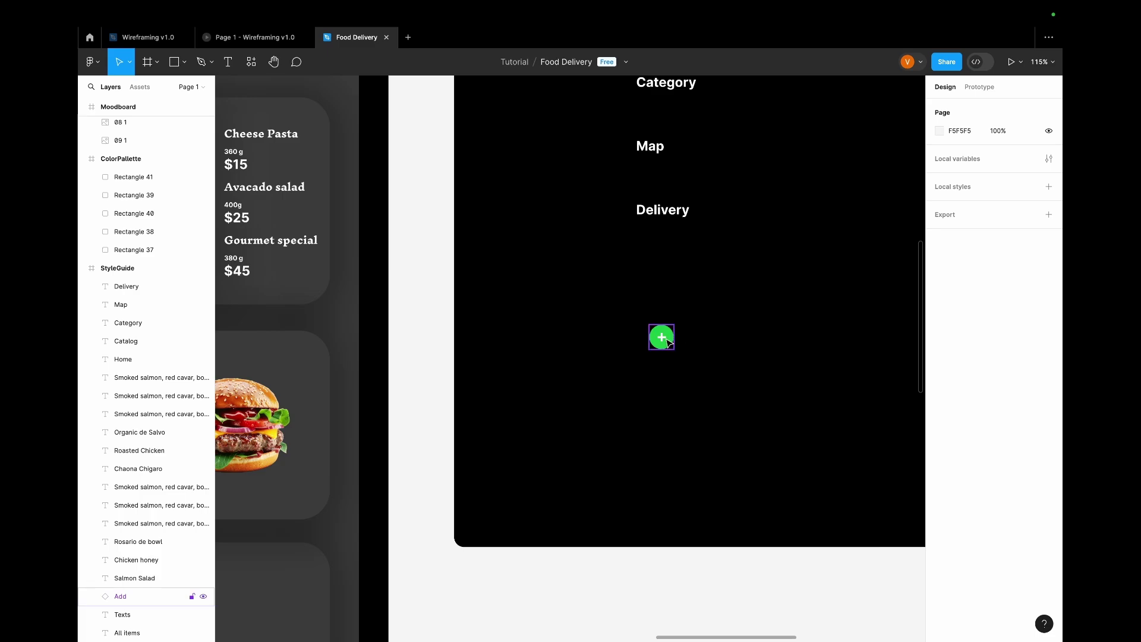
pyautogui.moveTo(669, 343); pyautogui.dragTo(320, 489)
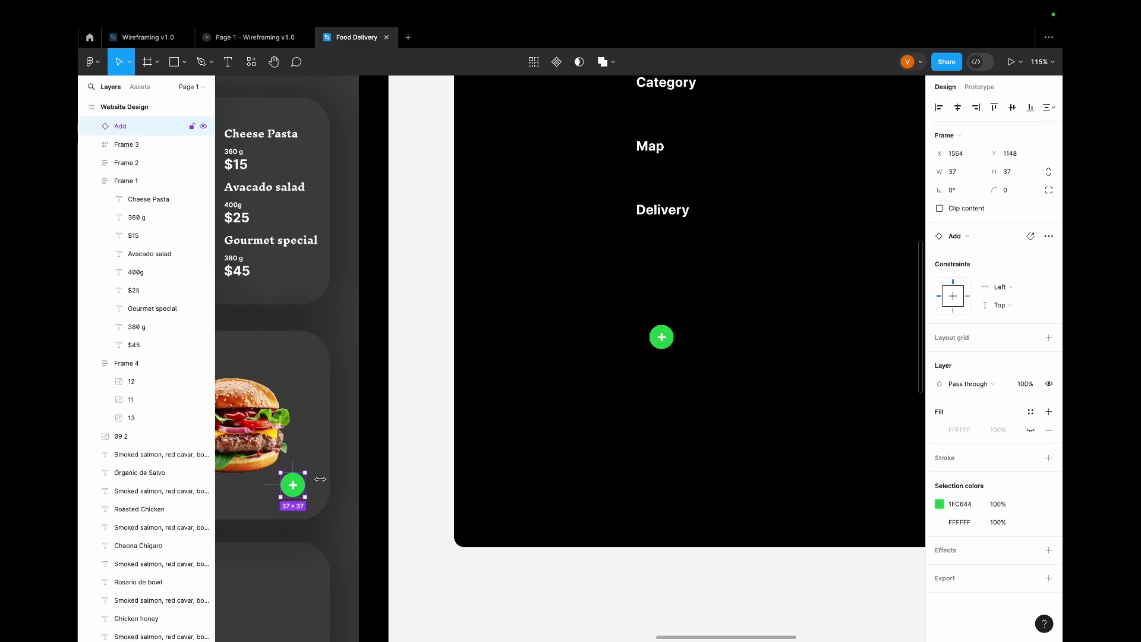
# Raise the burger photo within its card to about Y 961.
pyautogui.hscroll(-5, 345, 422)
pyautogui.hscroll(-3, 369, 414)
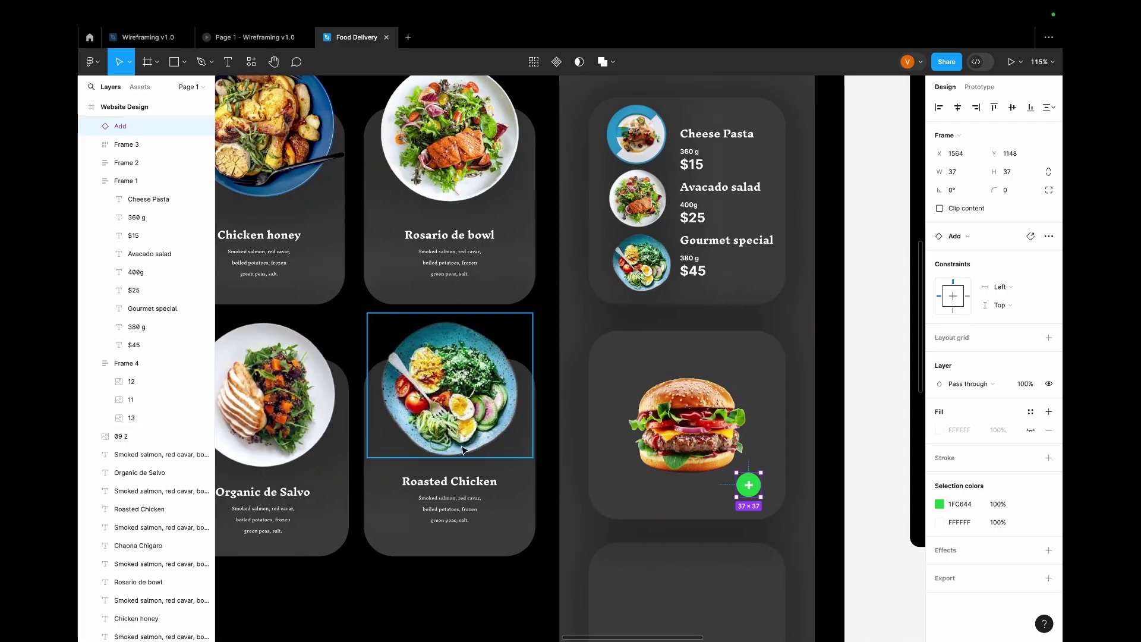
pyautogui.click(703, 460)
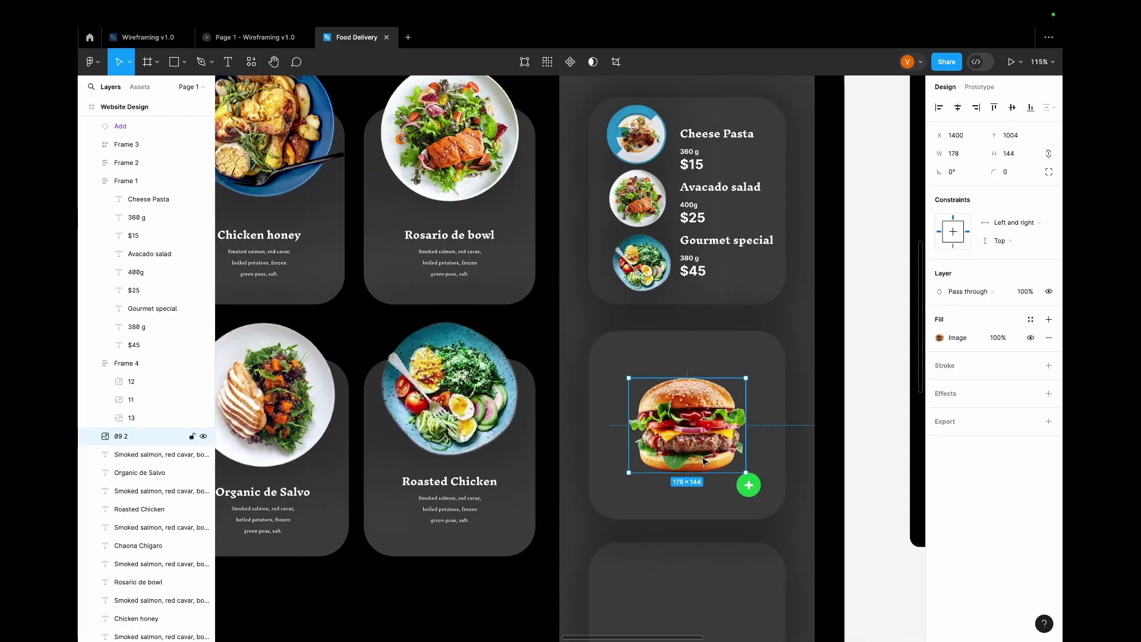
pyautogui.moveTo(703, 461); pyautogui.dragTo(707, 432)
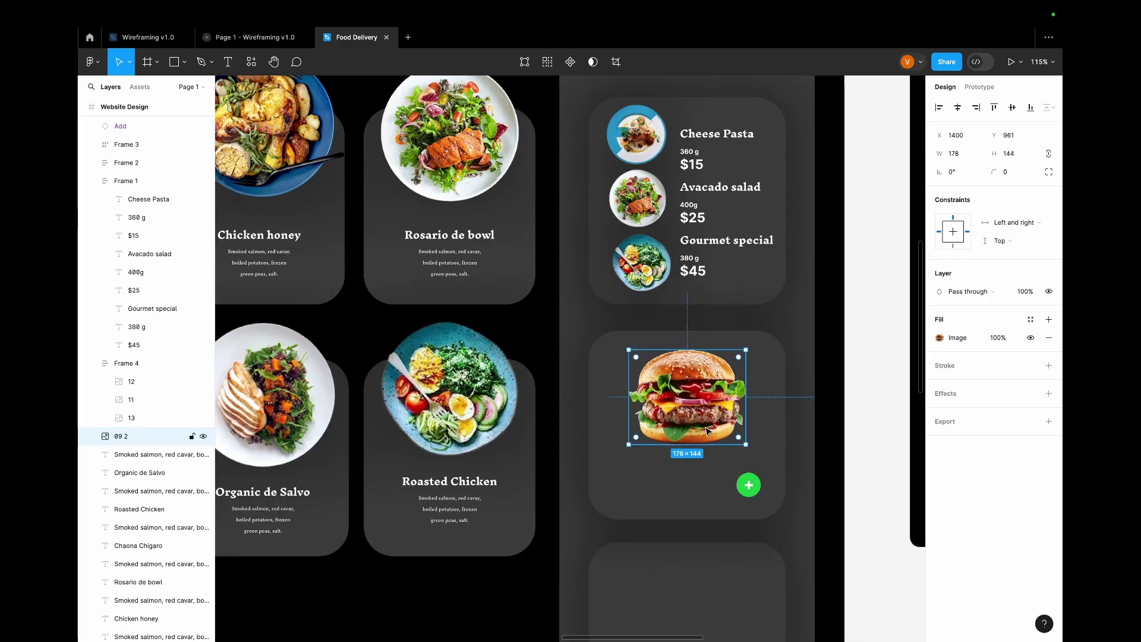
# Show the layout grid and copy the burger card's Add button into the price list, below the Cheese Pasta price.
pyautogui.hotkey('ctrl', 'g')
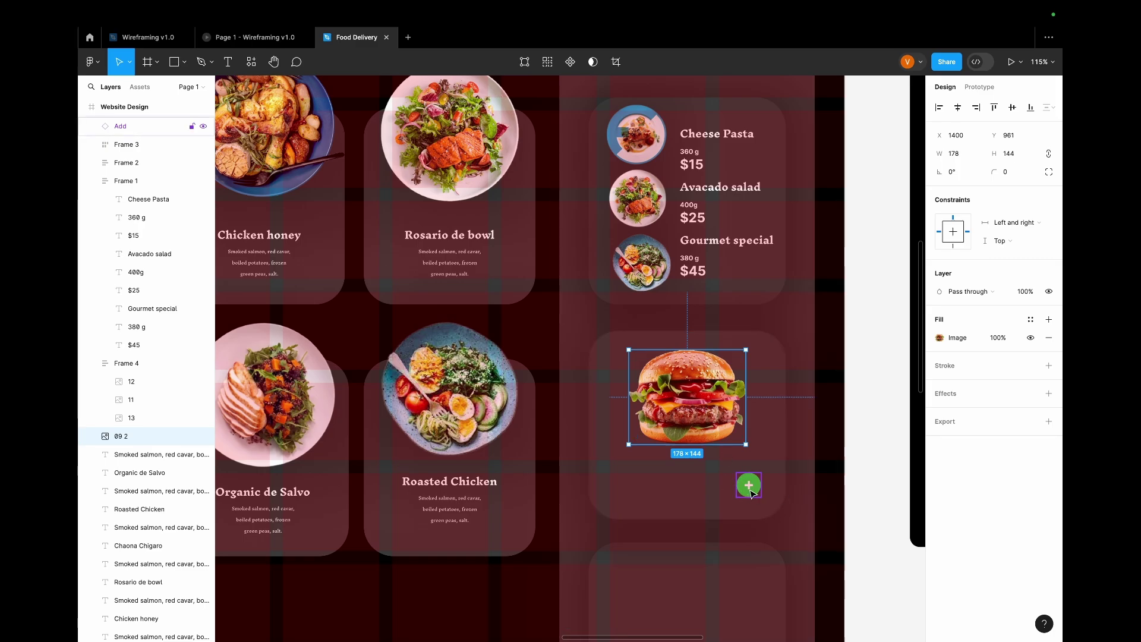
pyautogui.click(750, 494)
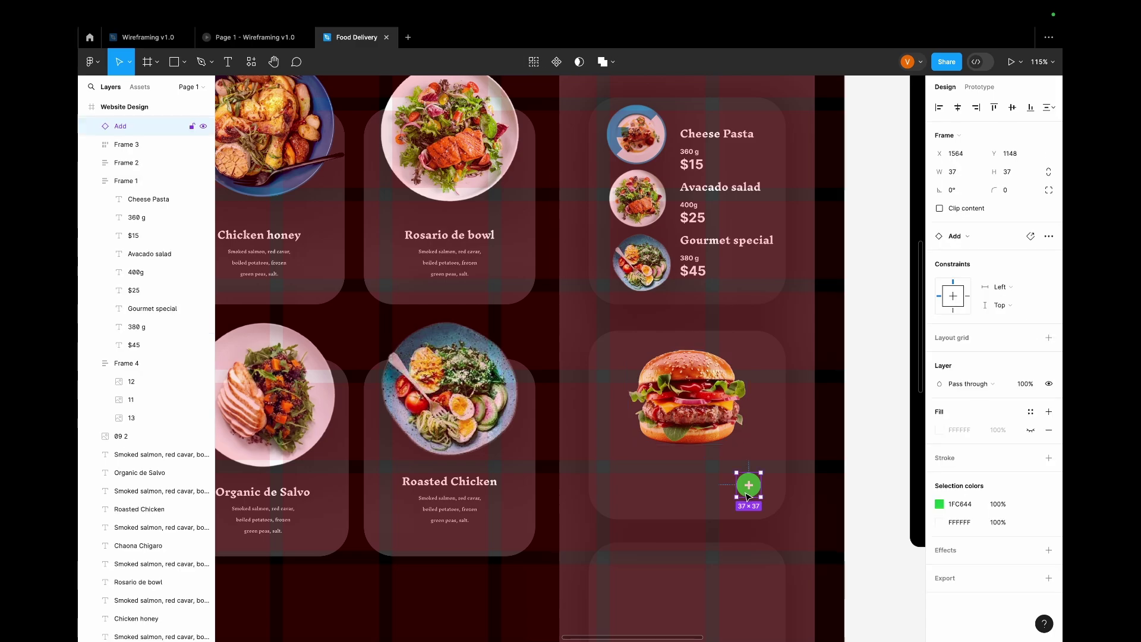
pyautogui.moveTo(748, 492); pyautogui.dragTo(755, 172)
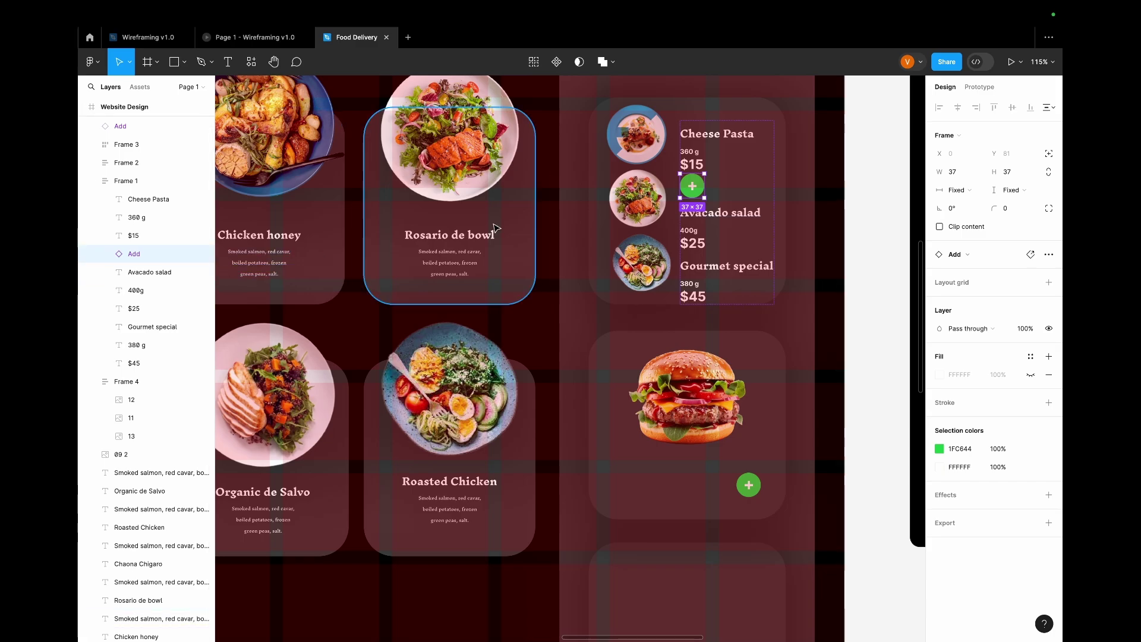
# Give the price list's Add button an absolute position and place a 25 by 25 version beside each of the three prices.
pyautogui.click(721, 136)
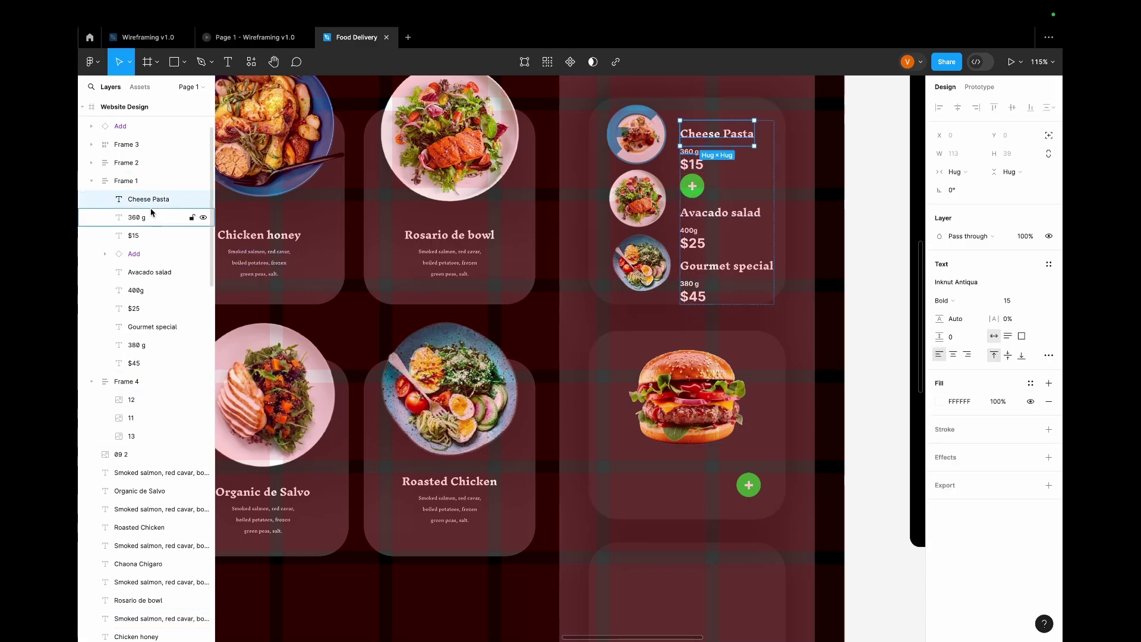
pyautogui.click(172, 180)
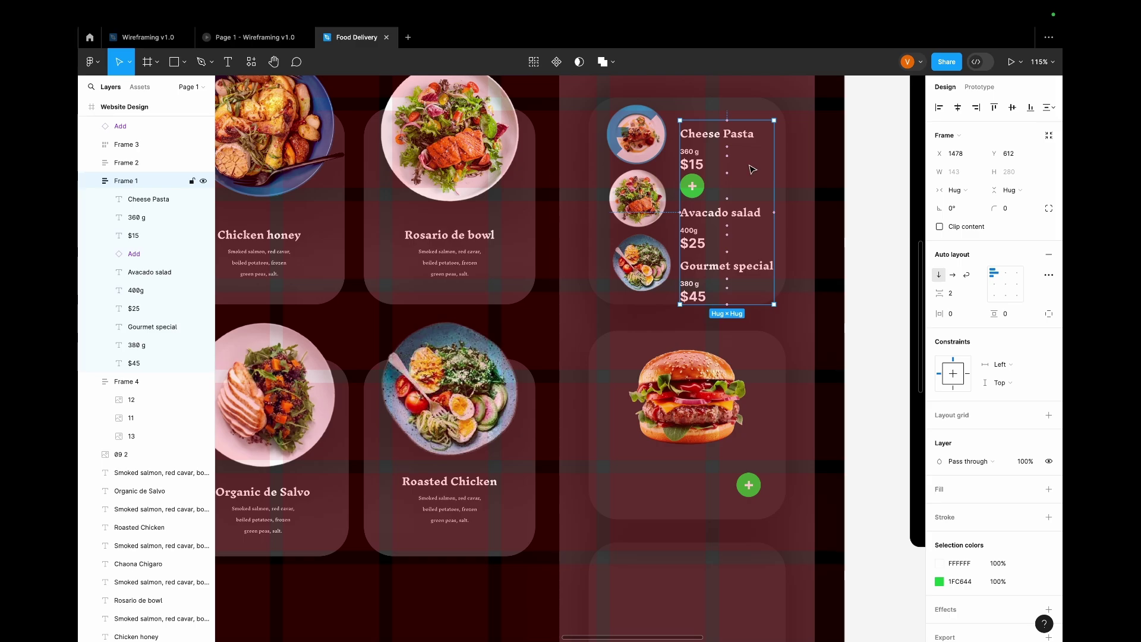
pyautogui.click(695, 189)
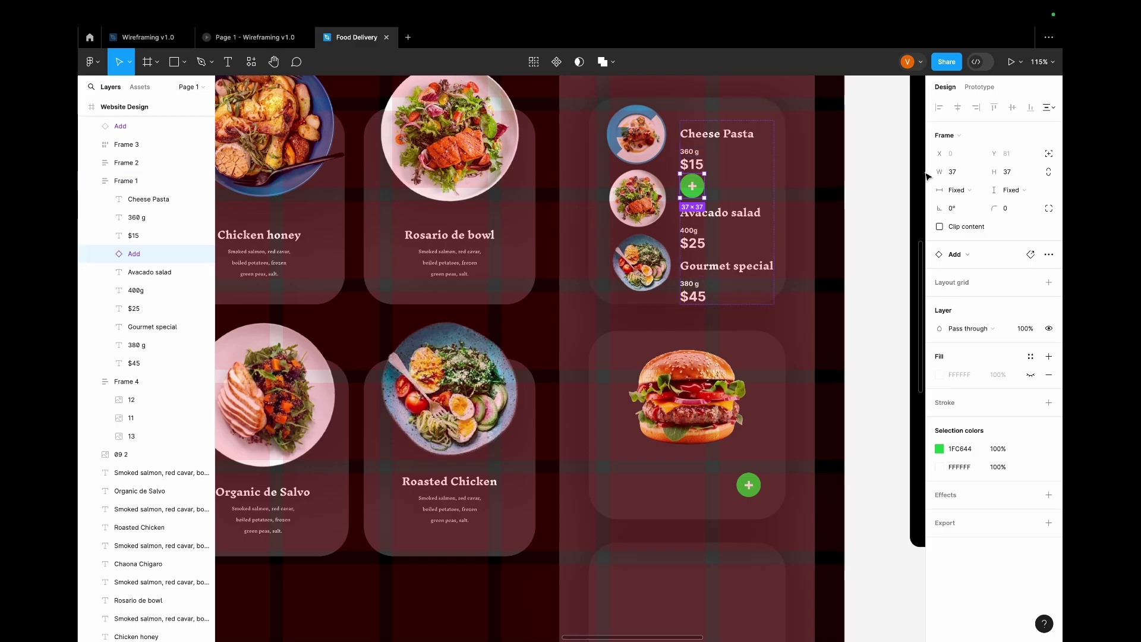
pyautogui.click(1048, 155)
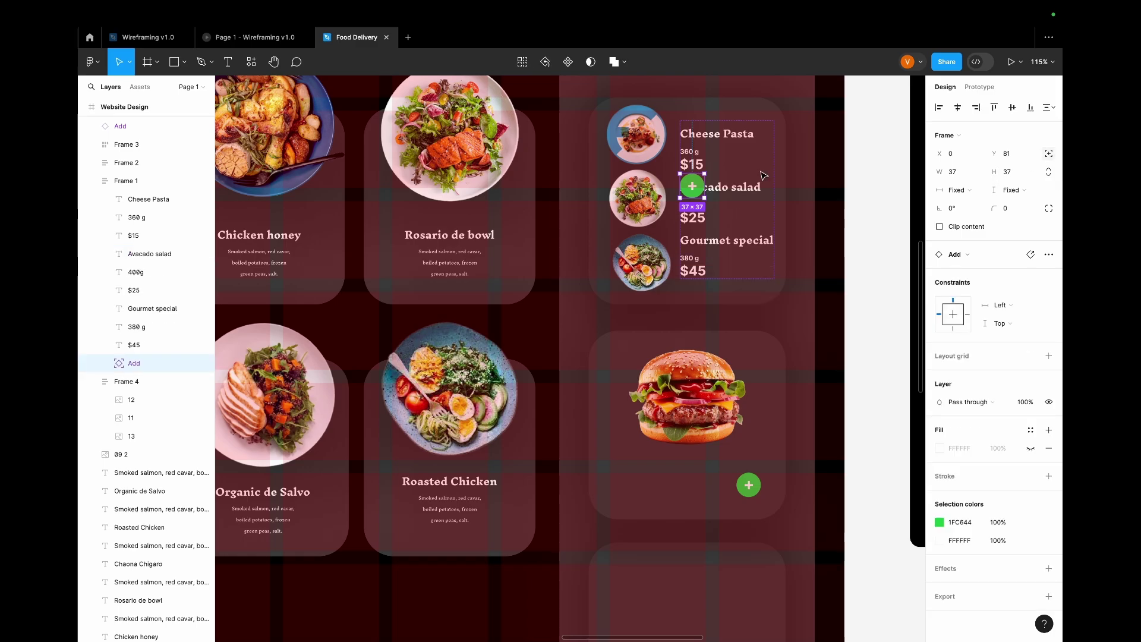
pyautogui.moveTo(691, 193); pyautogui.dragTo(752, 221)
pyautogui.hotkey('ctrl', 'd')
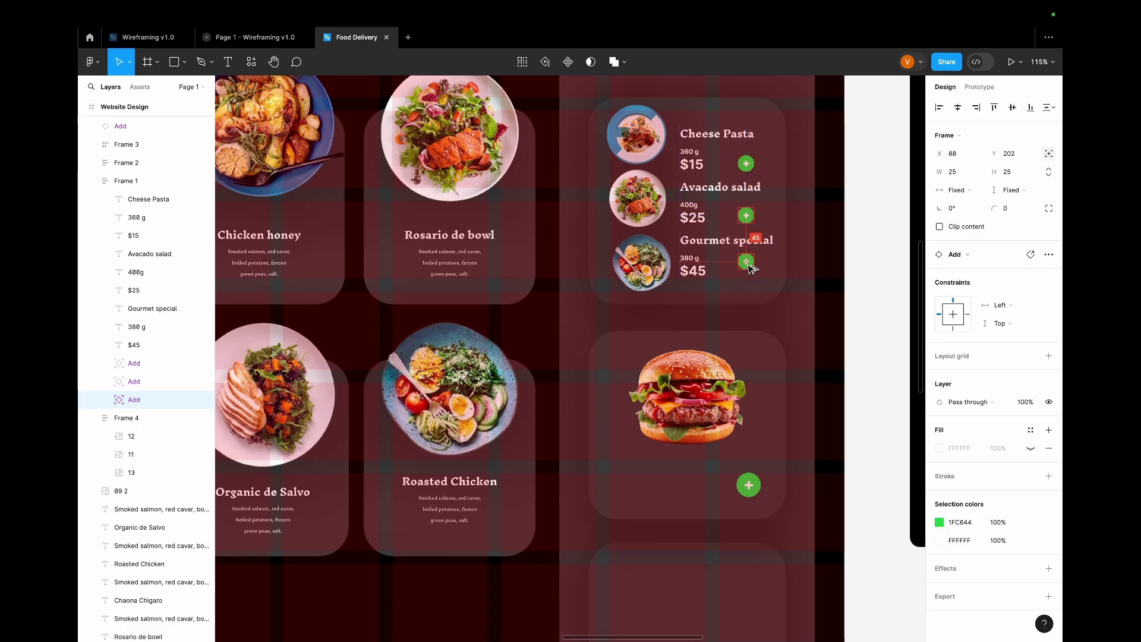
pyautogui.click(689, 315)
pyautogui.click(662, 148)
pyautogui.keyDown('shift'); pyautogui.click(722, 155); pyautogui.keyUp('shift')
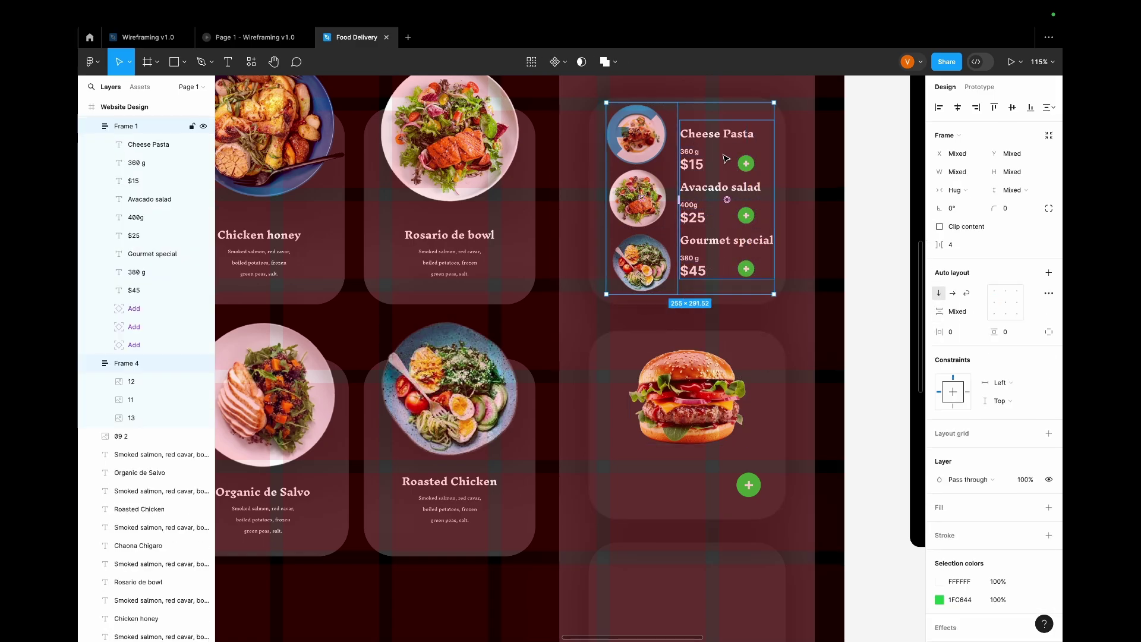
pyautogui.keyDown('shift'); pyautogui.click(708, 146); pyautogui.keyUp('shift')
pyautogui.hotkey('ctrl', 'z')
pyautogui.hotkey('ctrl', 'z')
pyautogui.hotkey('ctrl', 'z')
pyautogui.hotkey('ctrl', 'z')
pyautogui.hotkey('ctrl', 'z')
pyautogui.hotkey('ctrl', 'z')
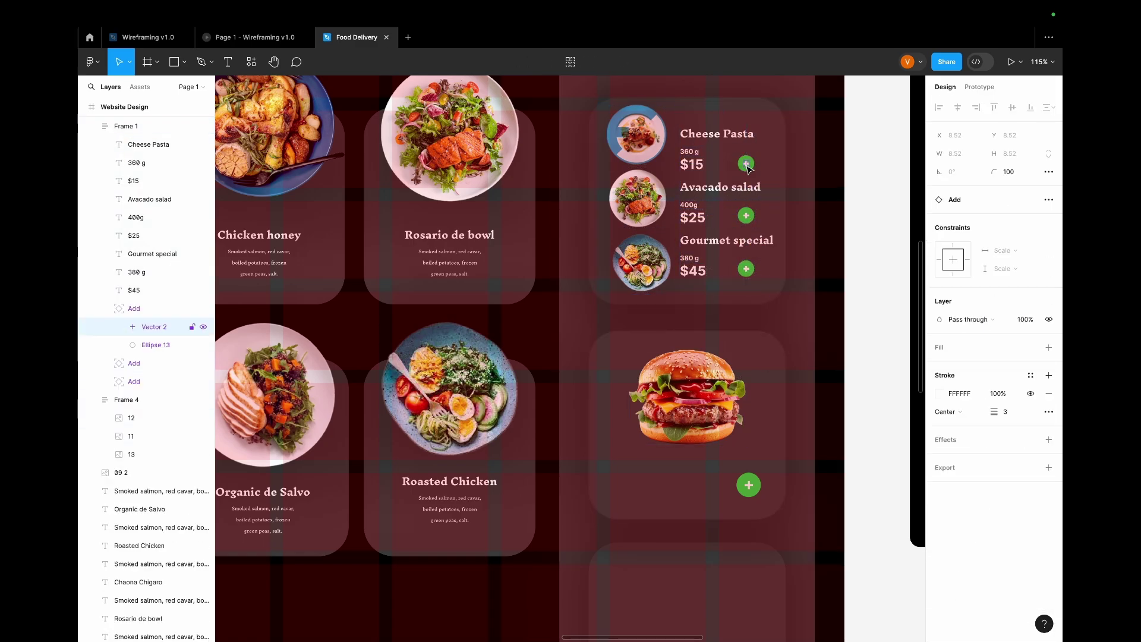
# Copy the first order card's photo stack and price list with Add buttons down into the third order card.
pyautogui.click(753, 164)
pyautogui.keyDown('shift'); pyautogui.click(657, 132); pyautogui.keyUp('shift')
pyautogui.moveTo(681, 145); pyautogui.dragTo(681, 439)
pyautogui.press('Escape')
pyautogui.scroll(-5, 681, 423)
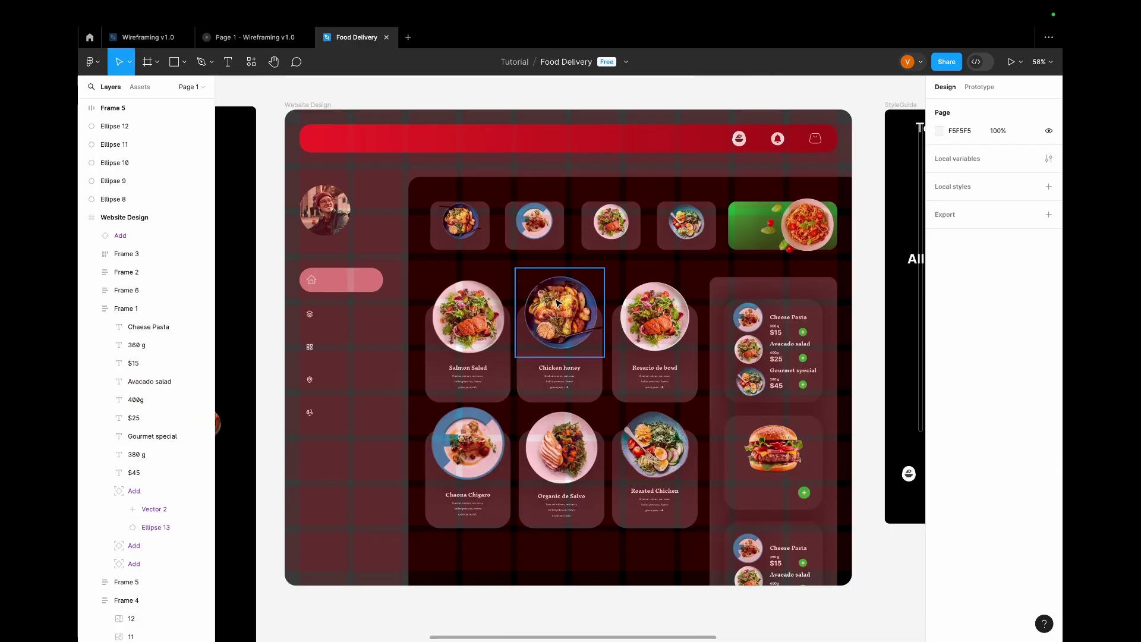
# Replace the header's icon row with the style guide's navigation row containing food platter, Menu, Delivery tracker, Restaurant and Help center.
pyautogui.click(743, 140)
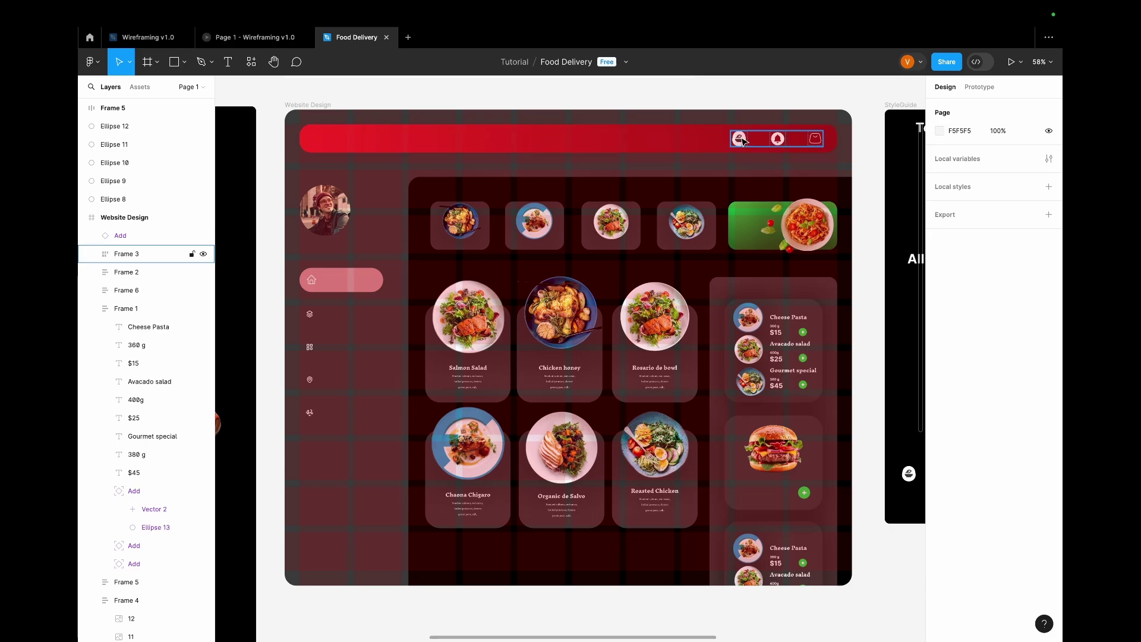
pyautogui.press('Delete')
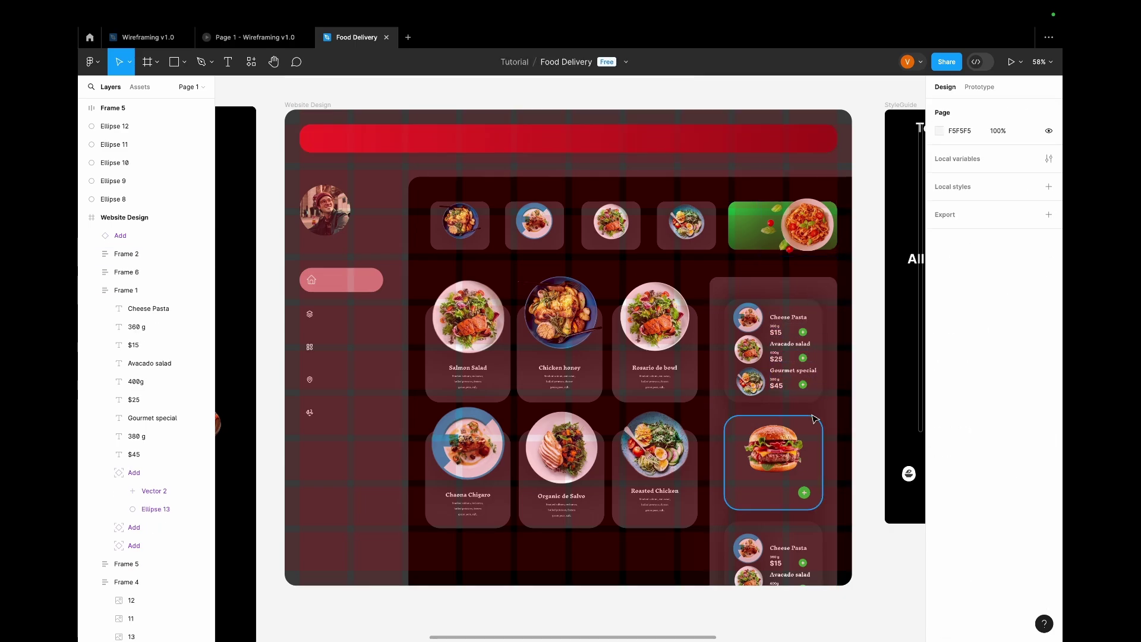
pyautogui.hscroll(10, 814, 419)
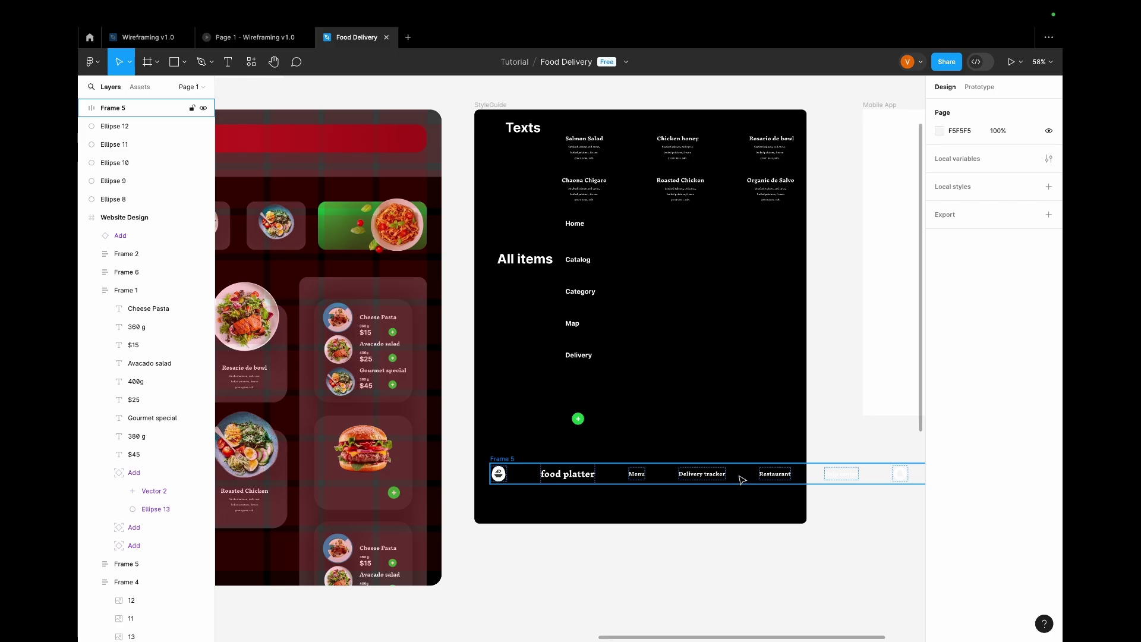
pyautogui.moveTo(742, 480); pyautogui.dragTo(343, 145)
pyautogui.hscroll(-5, 343, 144)
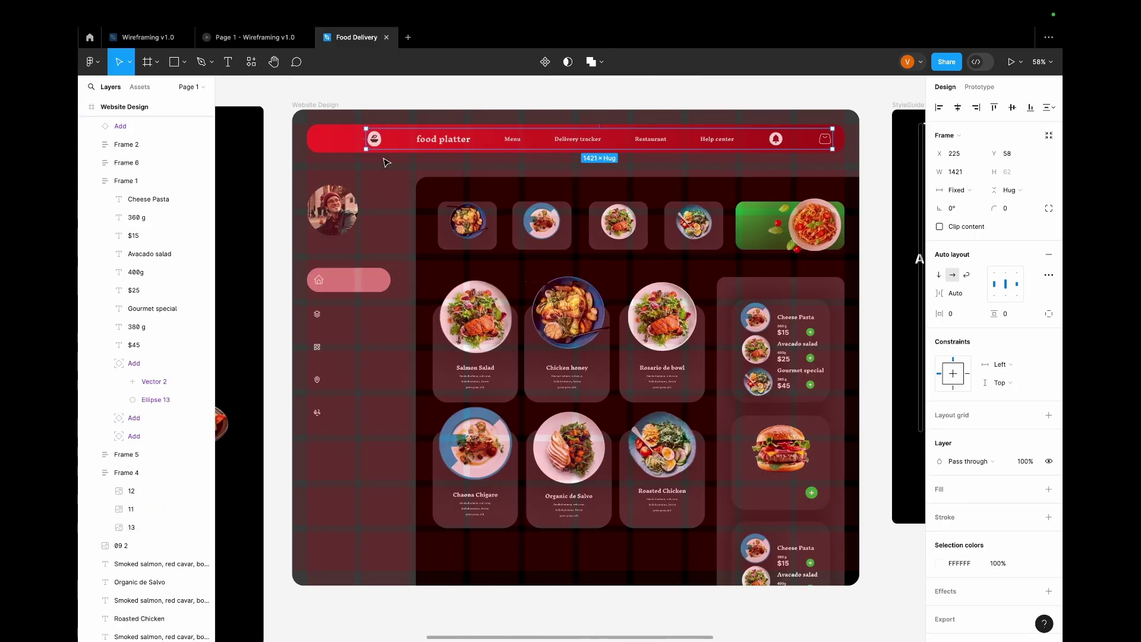
# Centre the navigation row horizontally and vertically on the red header bar.
pyautogui.keyDown('shift'); pyautogui.click(326, 145); pyautogui.keyUp('shift')
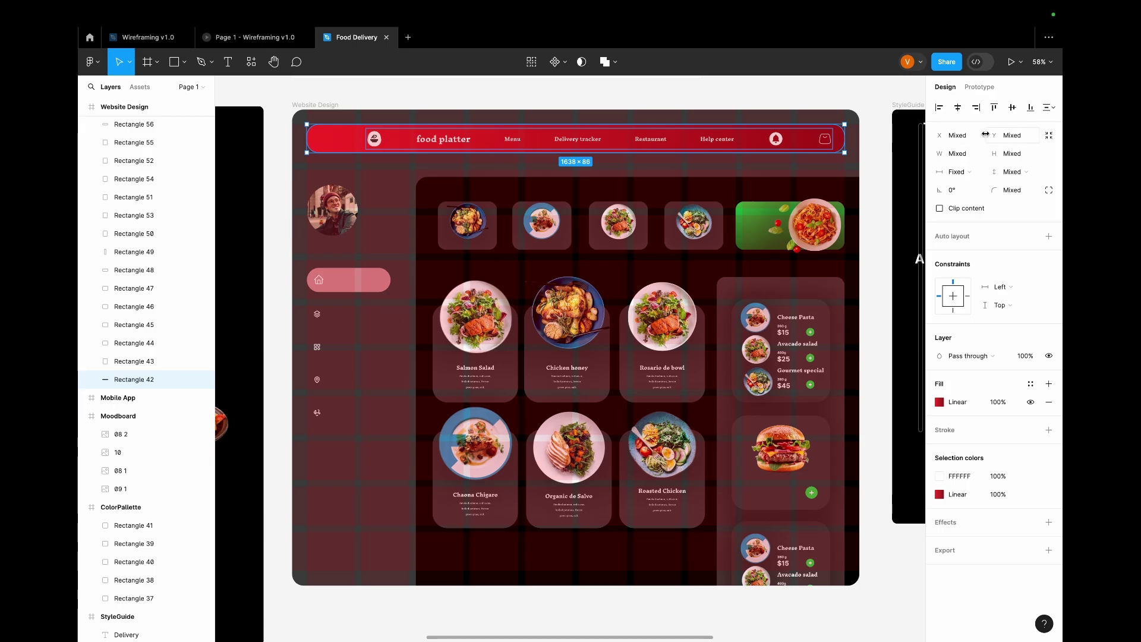
pyautogui.click(958, 108)
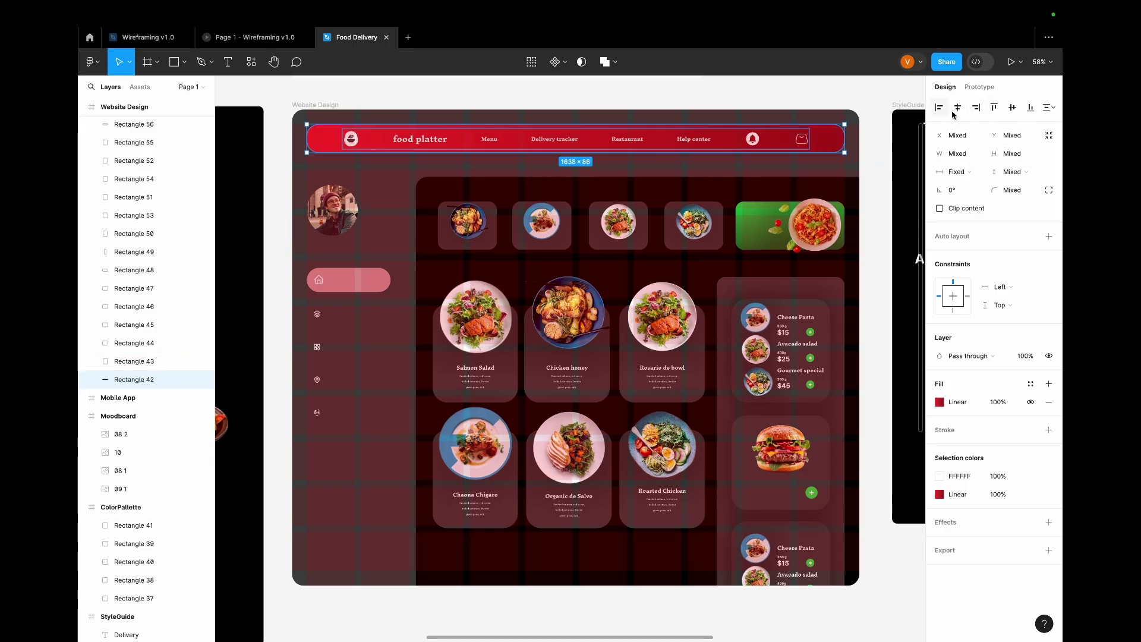
pyautogui.click(1012, 108)
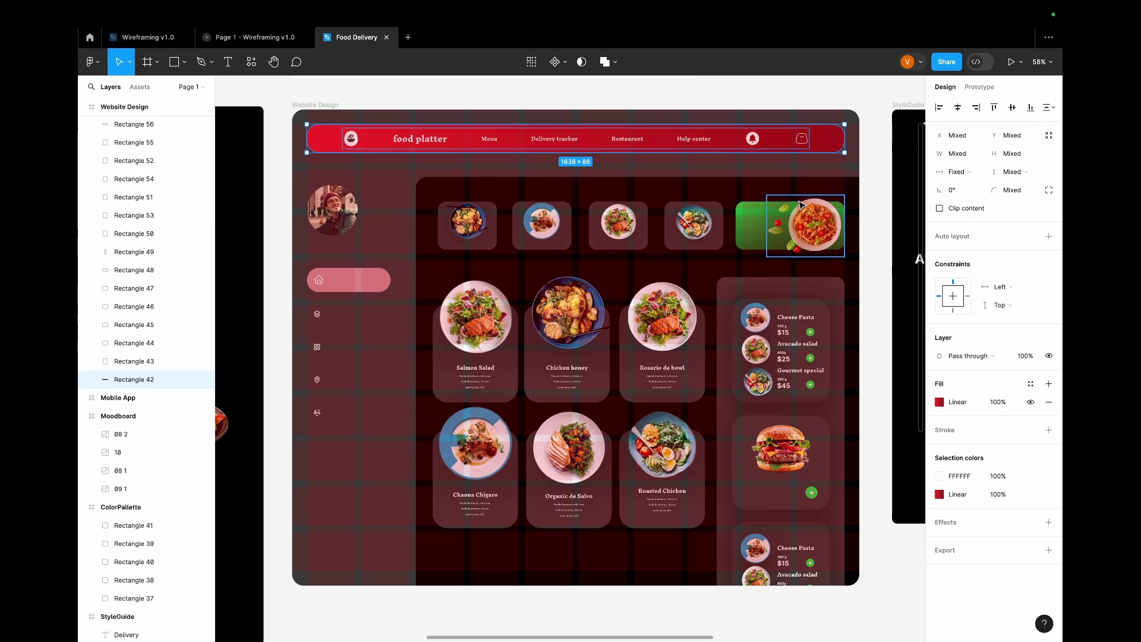
pyautogui.click(867, 188)
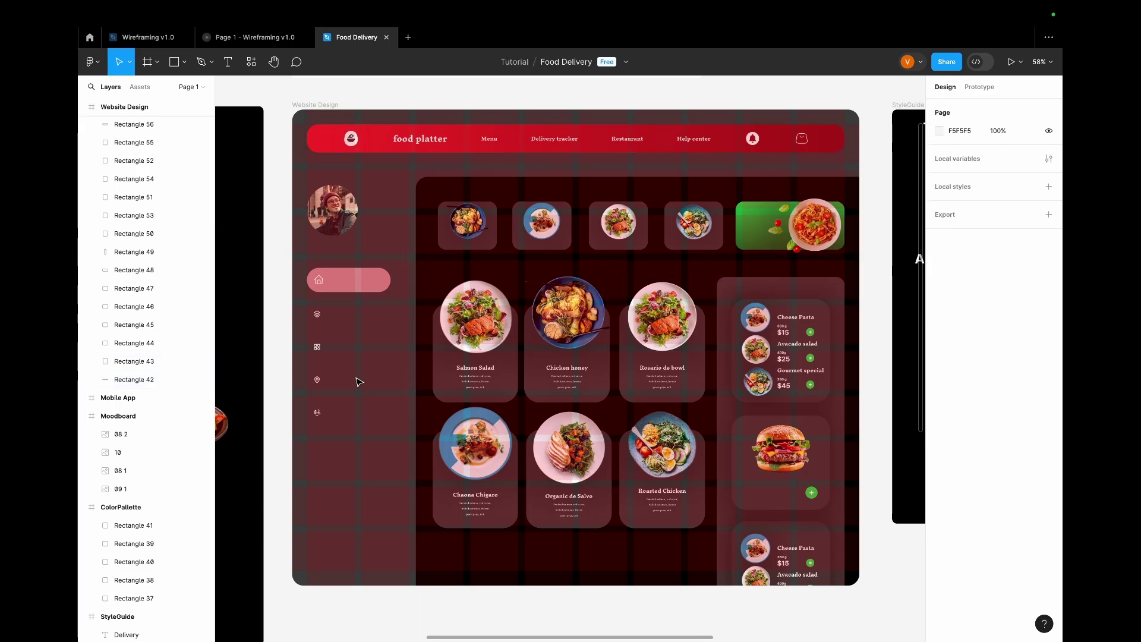
# Duplicate the pink sidebar pill, narrow the copy to 70, fill it with EF2525 sampled from the header, and hide the layout grid.
pyautogui.click(324, 315)
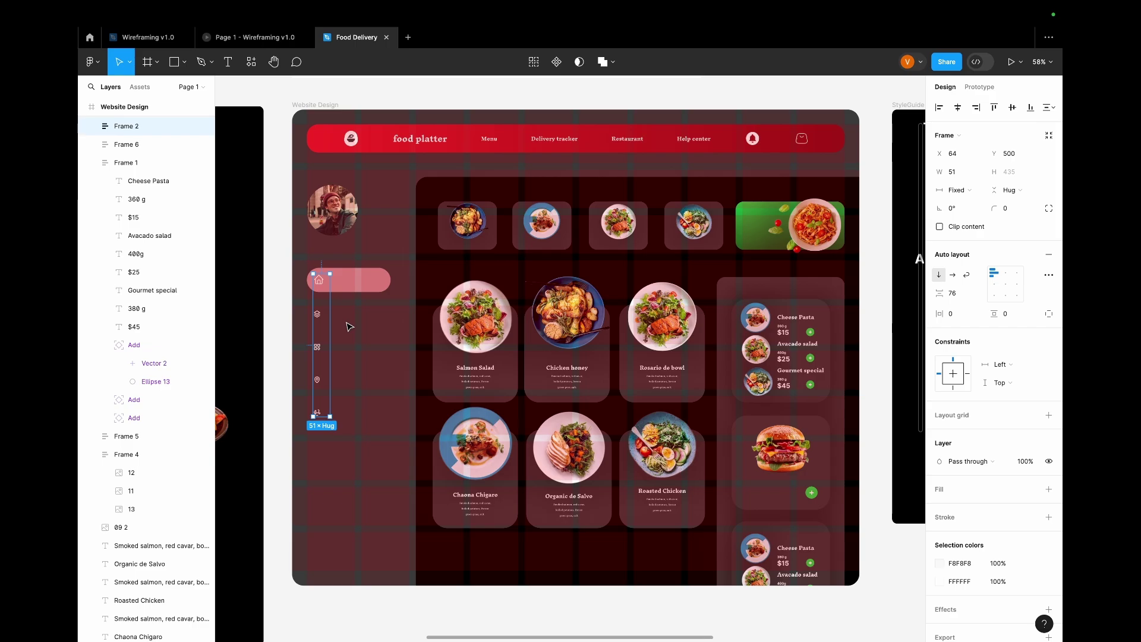
pyautogui.click(349, 326)
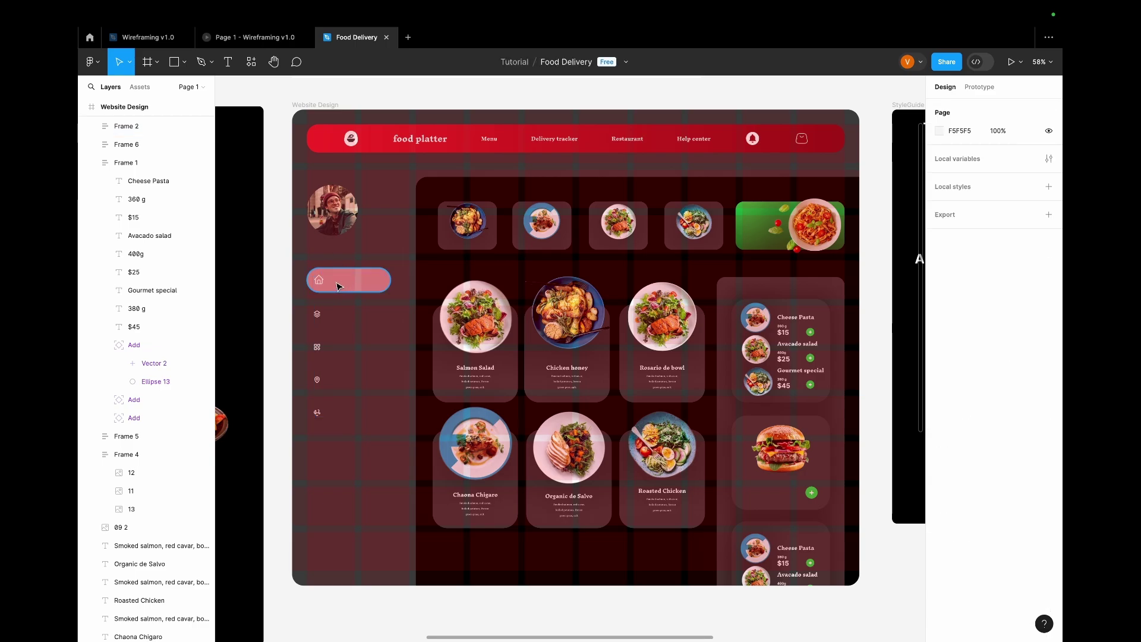
pyautogui.click(321, 283)
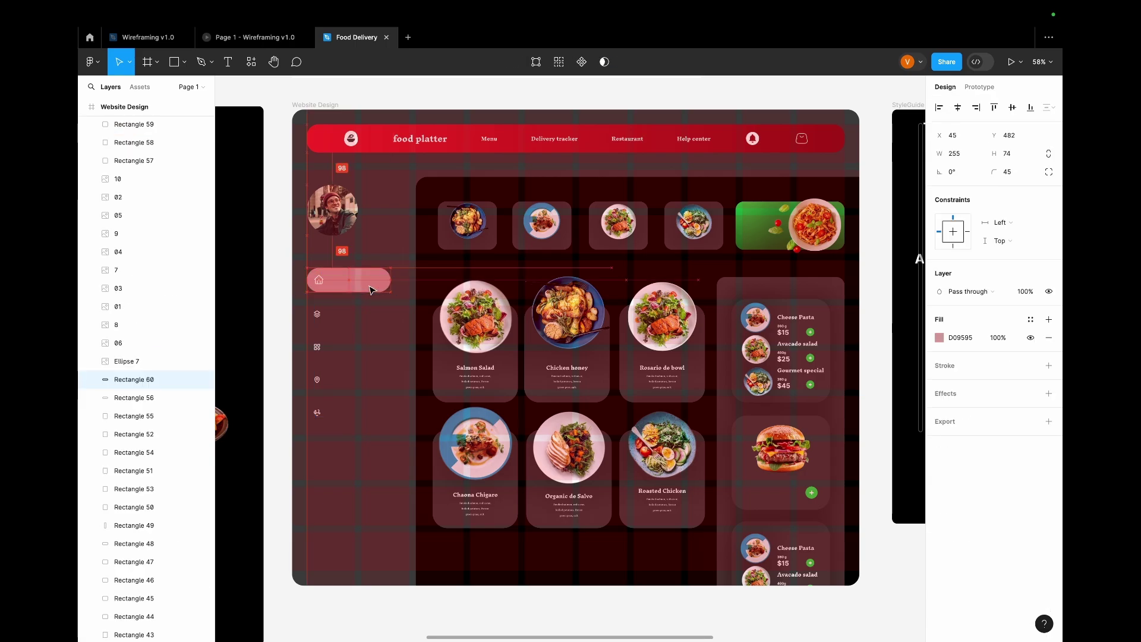
pyautogui.click(939, 338)
pyautogui.press('i')
pyautogui.click(333, 139)
pyautogui.hotkey('shift', 'g')
pyautogui.click(939, 338)
pyautogui.press('Escape')
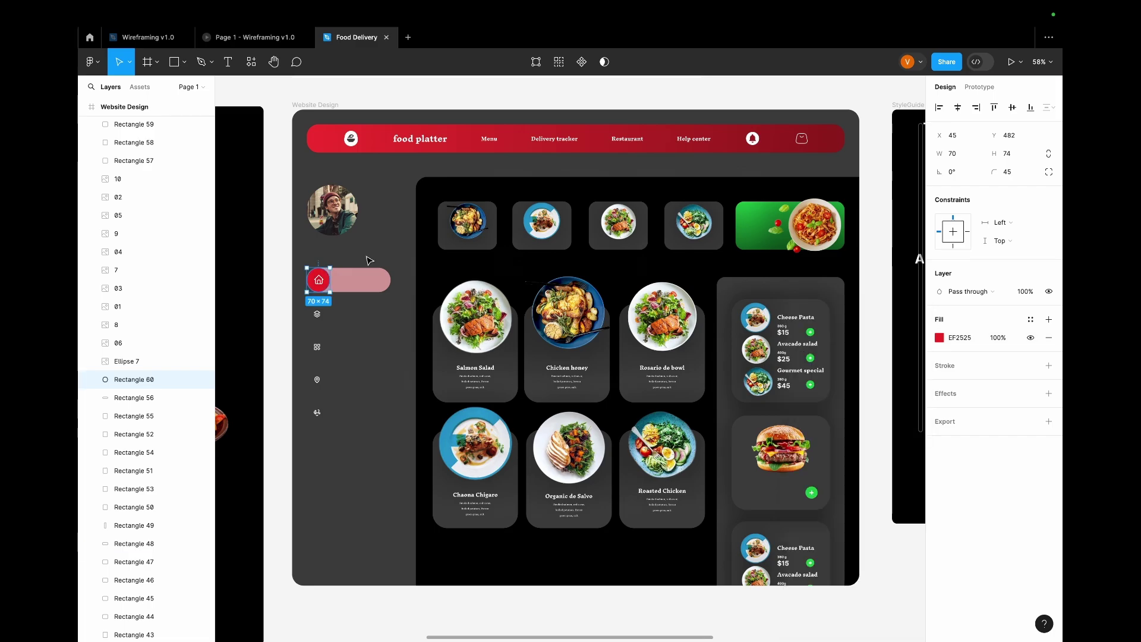
# Resize the red sidebar shape to an 87 by 87 circle and place it at the home-icon end of the pink pill.
pyautogui.click(1008, 153)
pyautogui.press('BackSpace')
pyautogui.keyDown('shift'); pyautogui.click(356, 280); pyautogui.keyUp('shift')
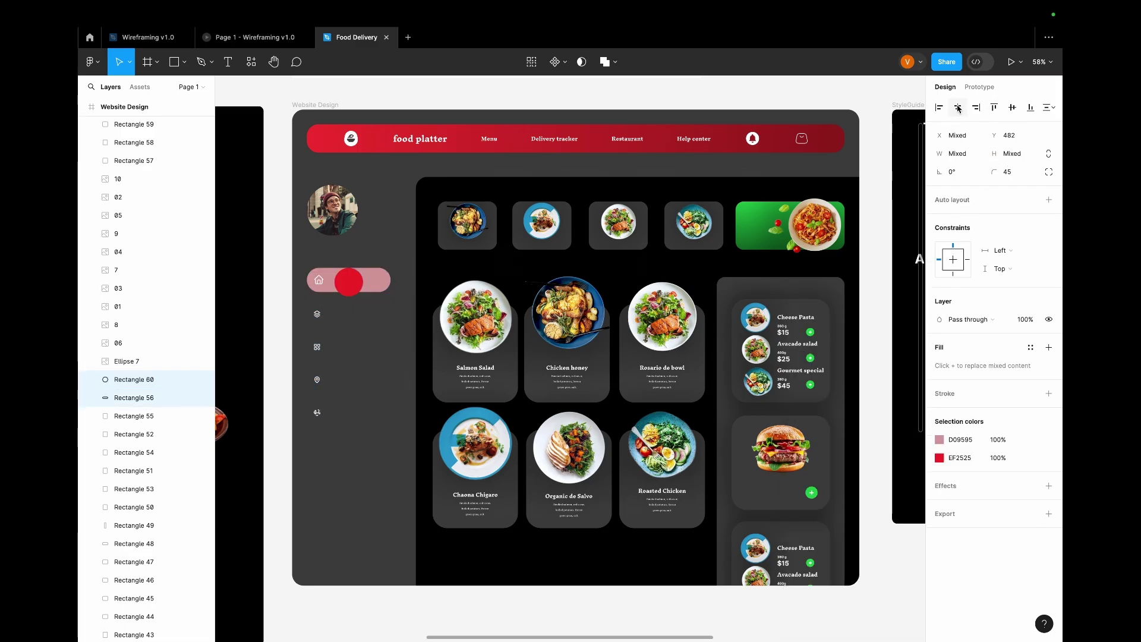
pyautogui.click(363, 280)
pyautogui.moveTo(348, 292); pyautogui.dragTo(329, 309)
pyautogui.click(318, 280)
pyautogui.keyDown('shift'); pyautogui.click(326, 289); pyautogui.keyUp('shift')
pyautogui.click(957, 108)
pyautogui.click(1012, 108)
pyautogui.press('super+z')
# Duplicate the red circle down the sidebar behind the catalog, category, map and delivery icons.
pyautogui.click(358, 369)
pyautogui.click(99, 126)
pyautogui.click(188, 126)
pyautogui.press('o')
pyautogui.press('v')
pyautogui.click(330, 277)
pyautogui.keyDown('alt'); pyautogui.moveTo(329, 308); pyautogui.dragTo(326, 387); pyautogui.keyUp('alt')
pyautogui.keyDown('alt'); pyautogui.moveTo(326, 387); pyautogui.dragTo(326, 421); pyautogui.keyUp('alt')
# Line up the four copied red circles at X 45 beneath the home circle and show the layout grid.
pyautogui.scroll(4, 386, 327)
pyautogui.click(282, 276)
pyautogui.moveTo(262, 324); pyautogui.dragTo(261, 321)
pyautogui.moveTo(264, 380); pyautogui.dragTo(262, 379)
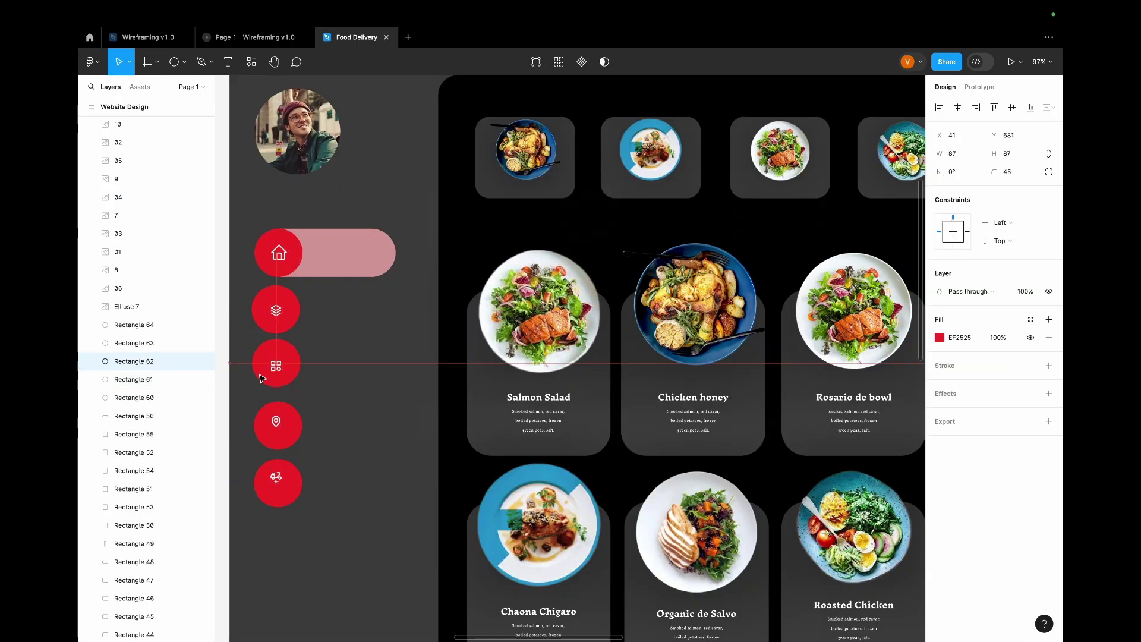
pyautogui.moveTo(264, 436); pyautogui.dragTo(262, 434)
pyautogui.moveTo(264, 493); pyautogui.dragTo(262, 486)
pyautogui.click(259, 302)
pyautogui.hotkey('shift', 'g')
pyautogui.moveTo(261, 379); pyautogui.dragTo(265, 379)
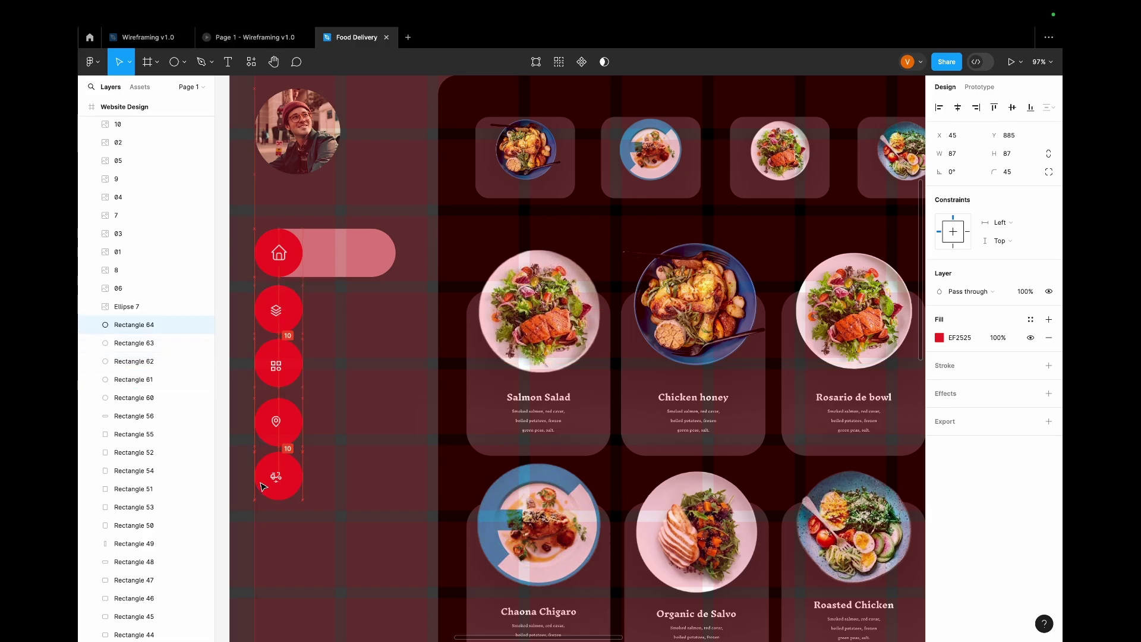
pyautogui.doubleClick(276, 367)
pyautogui.click(286, 353)
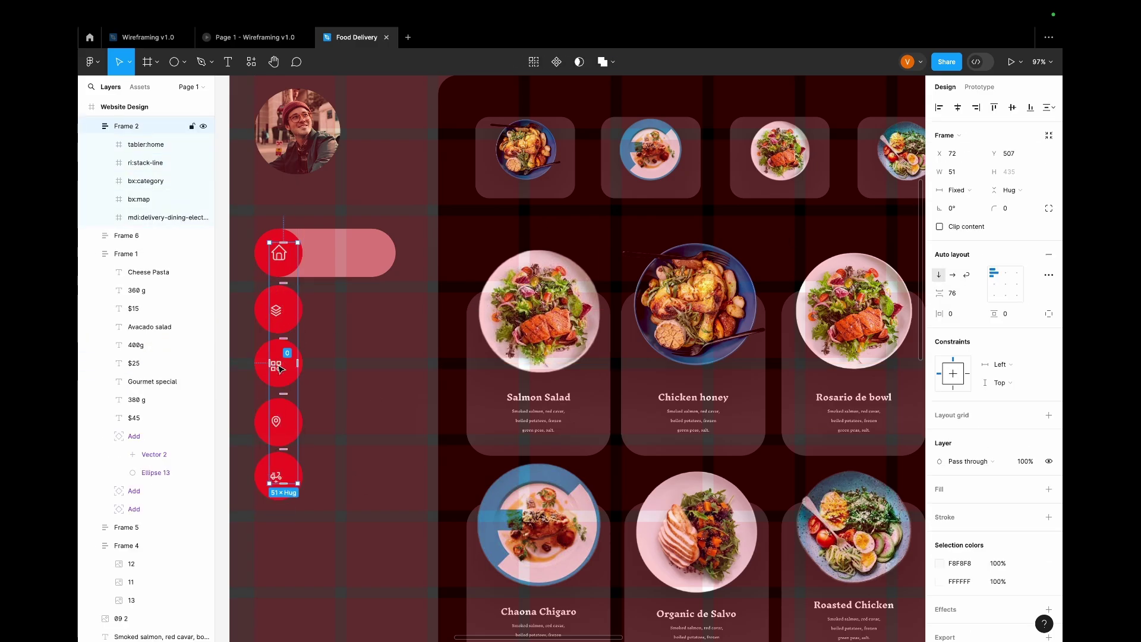
pyautogui.rightClick(149, 123)
pyautogui.click(399, 378)
# Hide the layout grid and move the Home, Catalog, Category, Map and Delivery labels from the style guide beside their sidebar icons.
pyautogui.scroll(-5, 399, 380)
pyautogui.hotkey('shift', 'g')
pyautogui.scroll(-2, 419, 443)
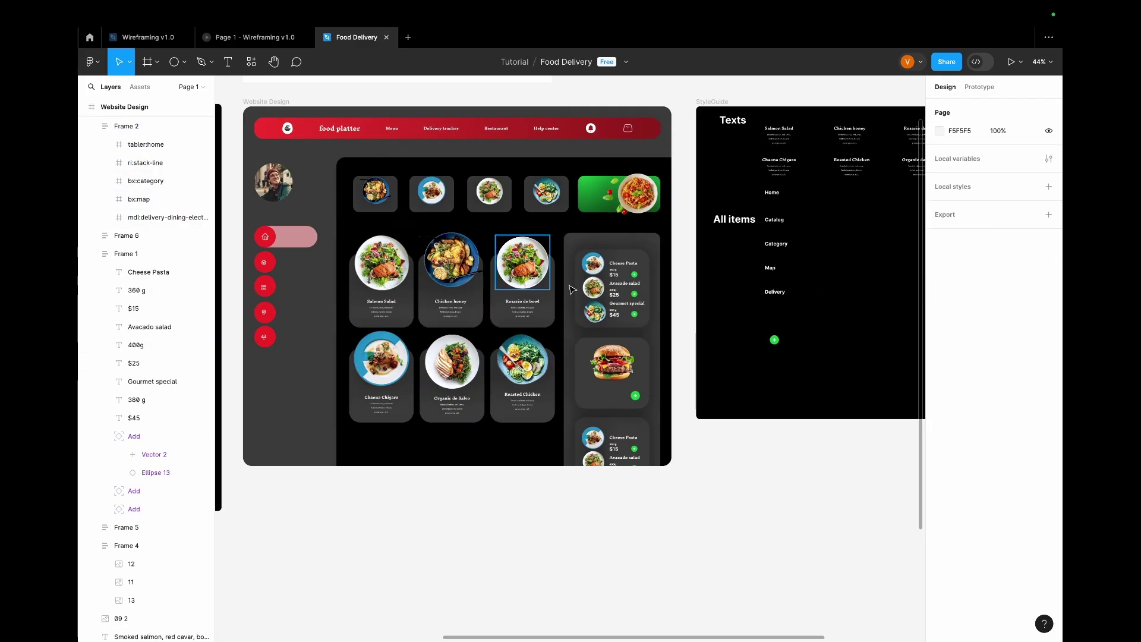
pyautogui.moveTo(771, 192); pyautogui.dragTo(294, 236)
pyautogui.moveTo(799, 218); pyautogui.dragTo(295, 333)
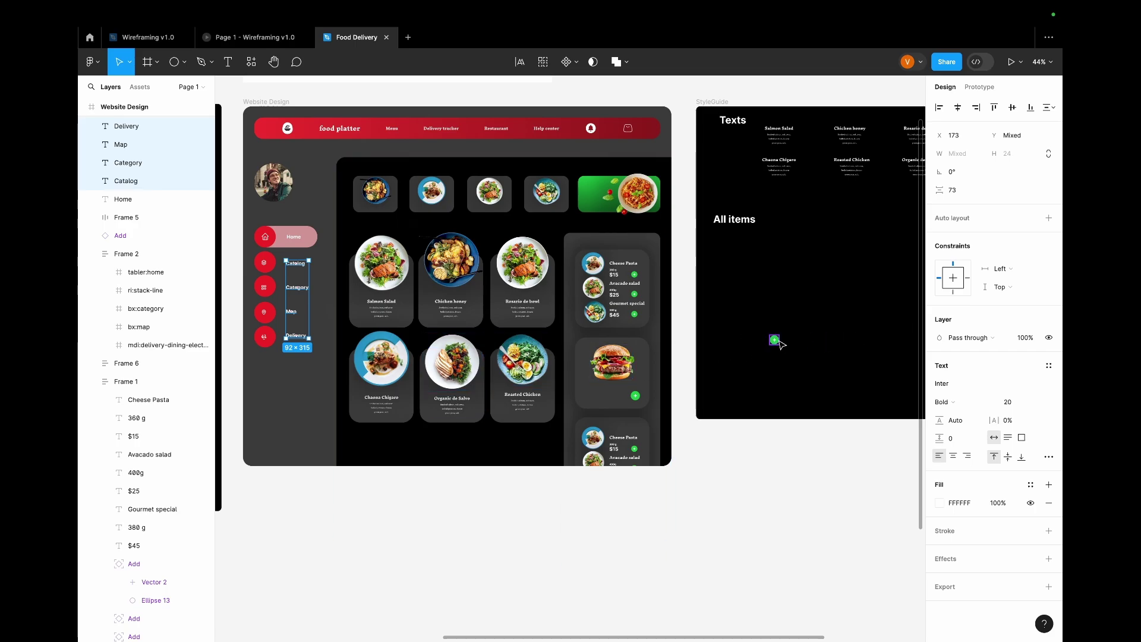
# Copy the style guide's Add button onto all six dish cards, with the lower row at Y 1215, and show the layout grid.
pyautogui.moveTo(778, 343); pyautogui.dragTo(404, 317)
pyautogui.moveTo(404, 317); pyautogui.dragTo(546, 318)
pyautogui.keyDown('shift'); pyautogui.click(474, 316); pyautogui.keyUp('shift')
pyautogui.keyDown('shift'); pyautogui.click(401, 316); pyautogui.keyUp('shift')
pyautogui.moveTo(474, 316); pyautogui.dragTo(477, 418)
pyautogui.hotkey('shift', 'g')
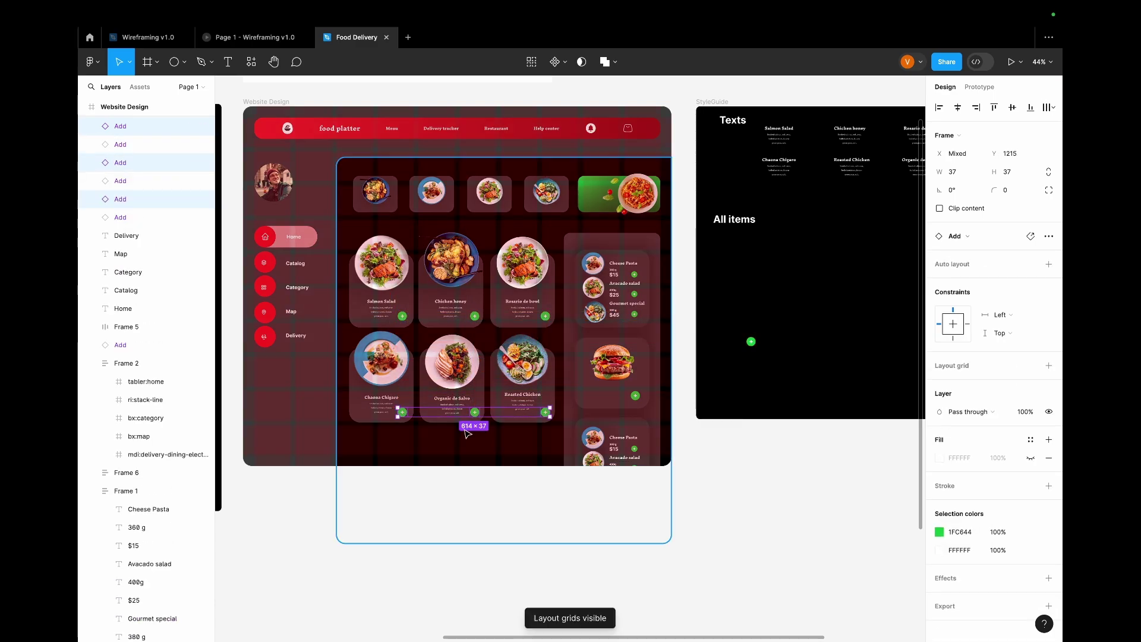
# Place the texts Gourmet special burger, 380 g and $45 below the burger photo in its card.
pyautogui.scroll(5, 547, 366)
pyautogui.scroll(-3, 551, 370)
pyautogui.hscroll(6, 810, 396)
pyautogui.scroll(3, 809, 397)
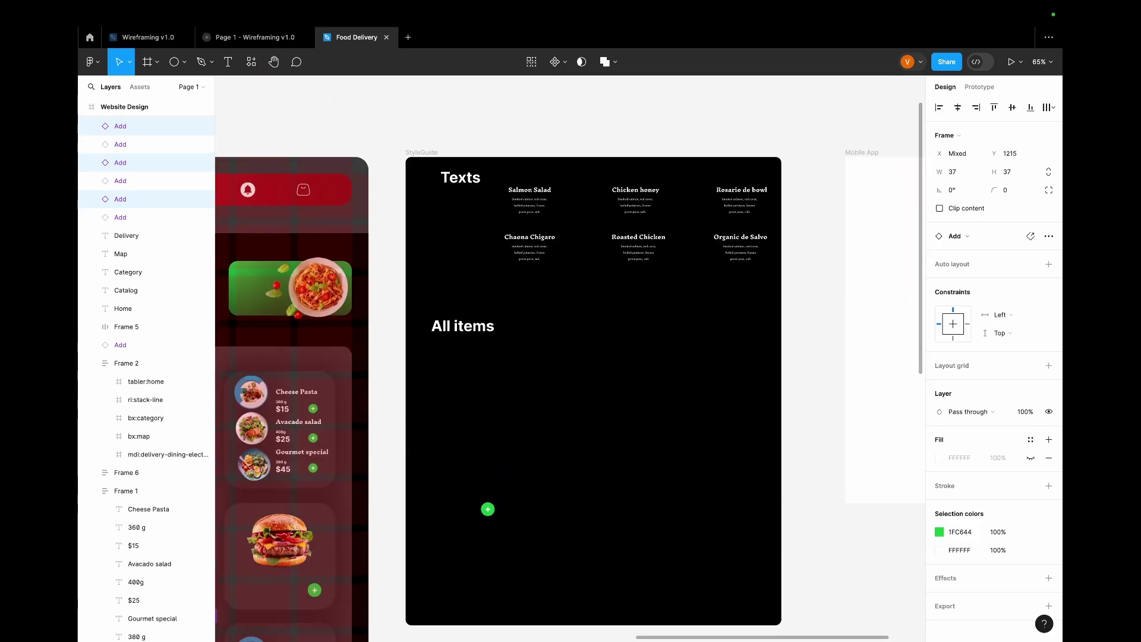
pyautogui.hscroll(-8, 570, 357)
pyautogui.scroll(-4, 570, 357)
pyautogui.click(737, 378)
pyautogui.keyDown('shift'); pyautogui.click(751, 391); pyautogui.keyUp('shift')
pyautogui.keyDown('shift'); pyautogui.click(706, 385); pyautogui.keyUp('shift')
pyautogui.click(673, 395)
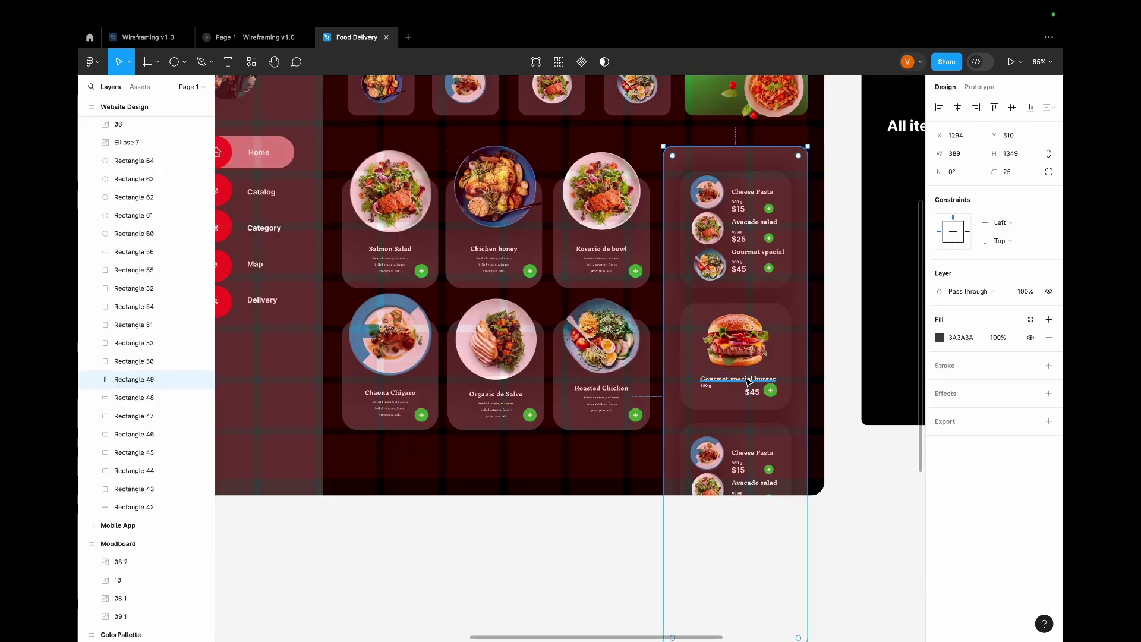
# Adjust the placement of the title, weight and price texts together within the burger card.
pyautogui.click(736, 378)
pyautogui.keyDown('shift'); pyautogui.click(751, 392); pyautogui.keyUp('shift')
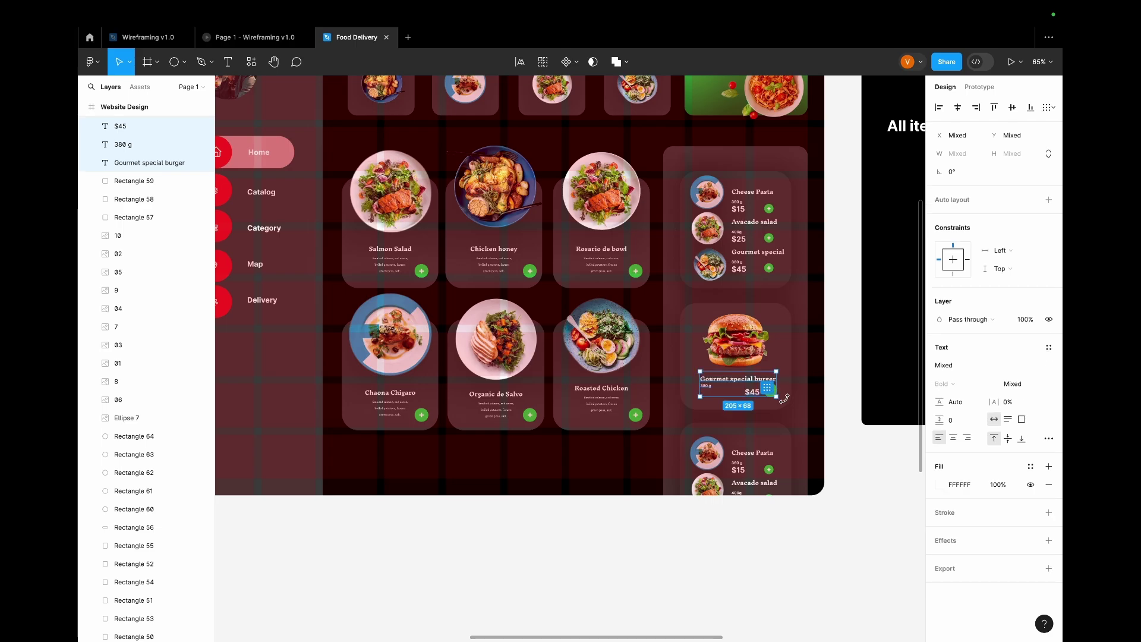
pyautogui.scroll(3, 763, 392)
pyautogui.scroll(-3, 763, 392)
pyautogui.scroll(5, 763, 392)
pyautogui.moveTo(779, 383); pyautogui.dragTo(792, 398)
# Add the text View details on the green pasta banner, at X 1372, Y 308.
pyautogui.scroll(-2, 784, 427)
pyautogui.scroll(-5, 767, 508)
pyautogui.hscroll(3, 693, 397)
pyautogui.scroll(-2, 693, 397)
pyautogui.moveTo(328, 143); pyautogui.dragTo(352, 144)
pyautogui.scroll(-5, 451, 628)
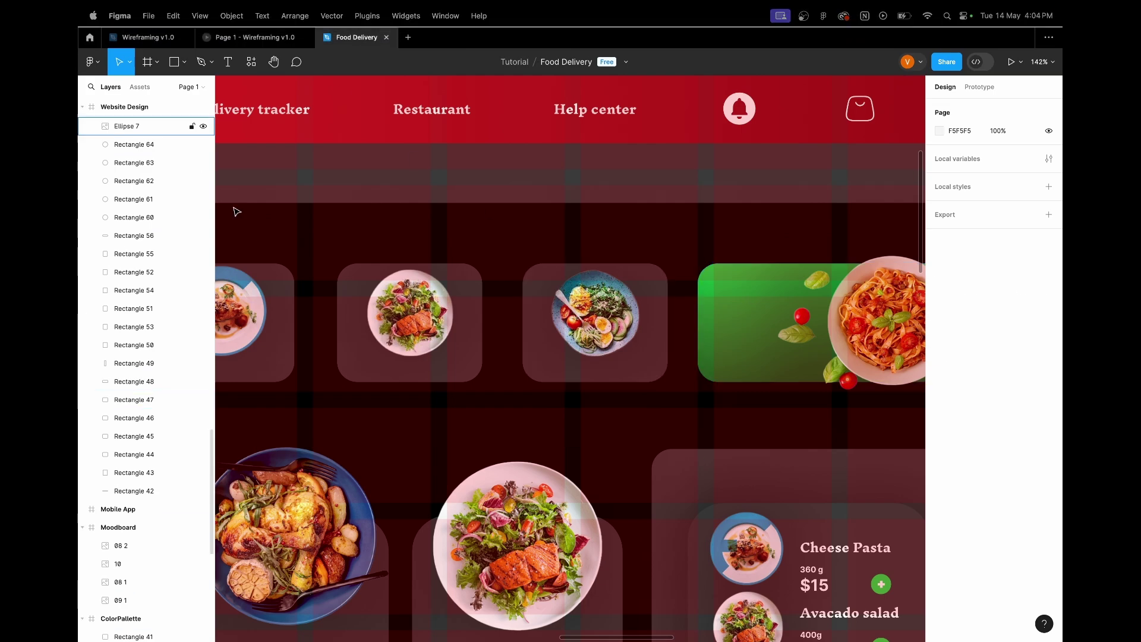
pyautogui.click(228, 62)
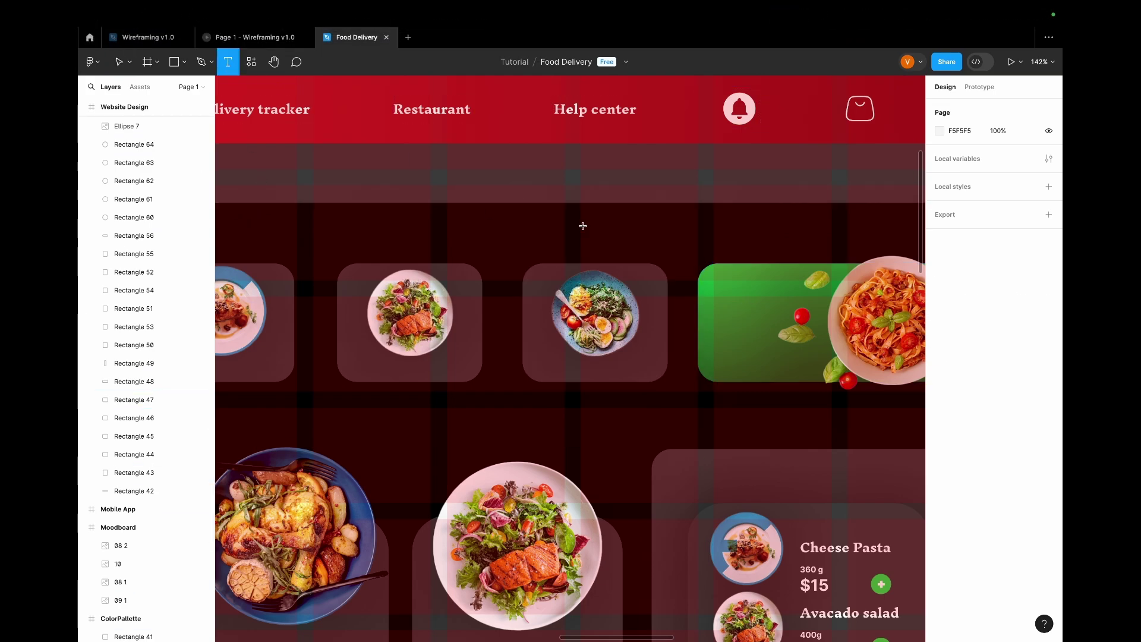
pyautogui.click(715, 286)
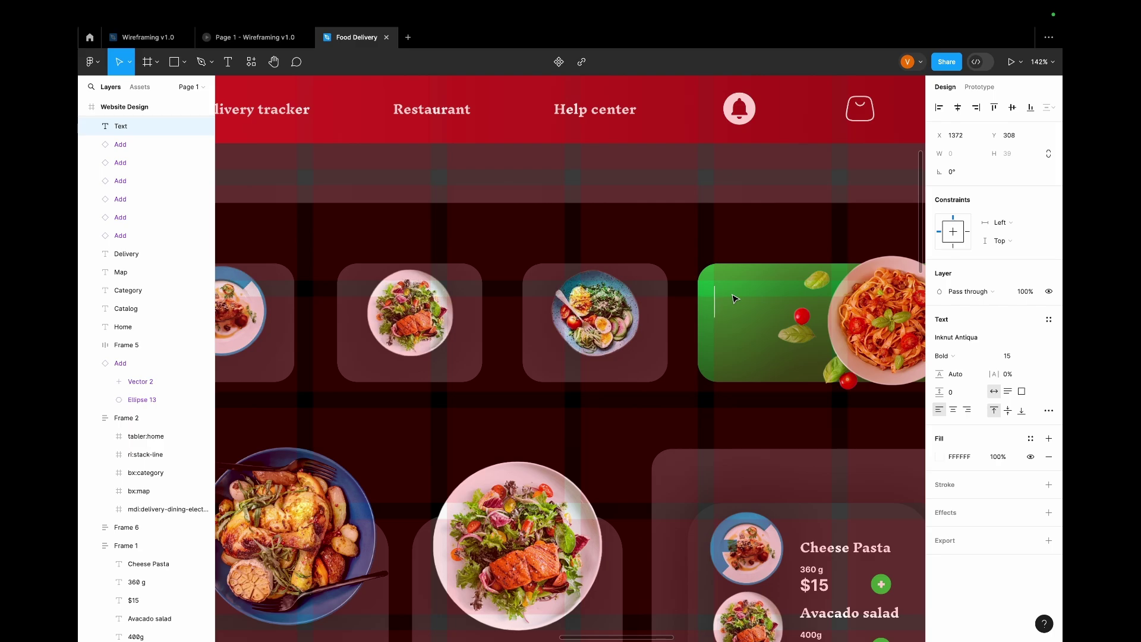
pyautogui.write('View details')
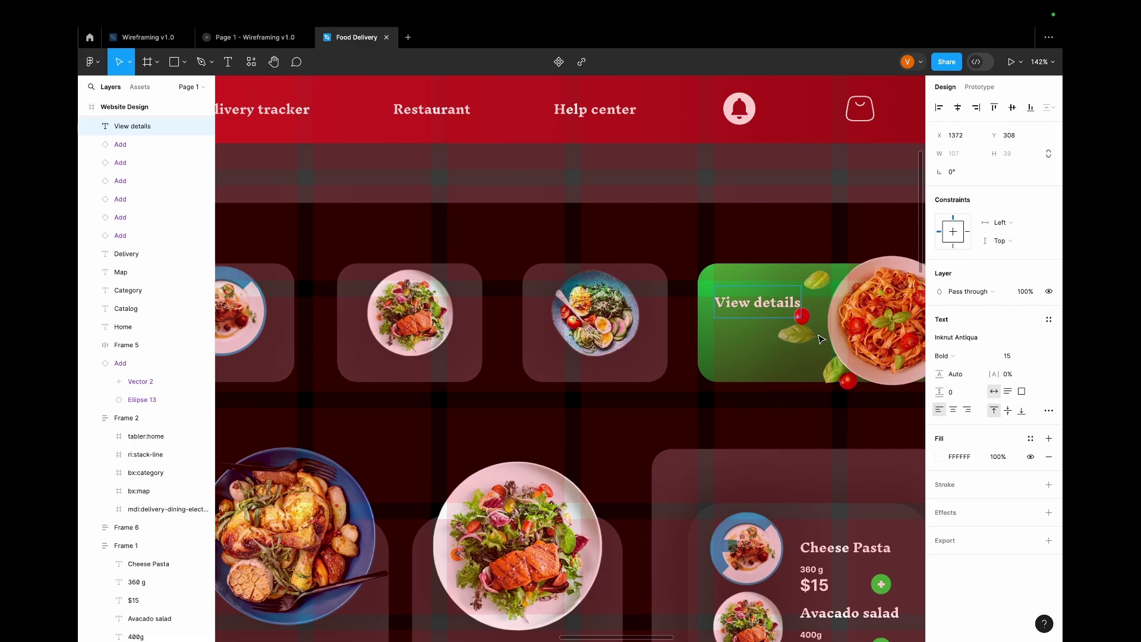
pyautogui.press('Escape')
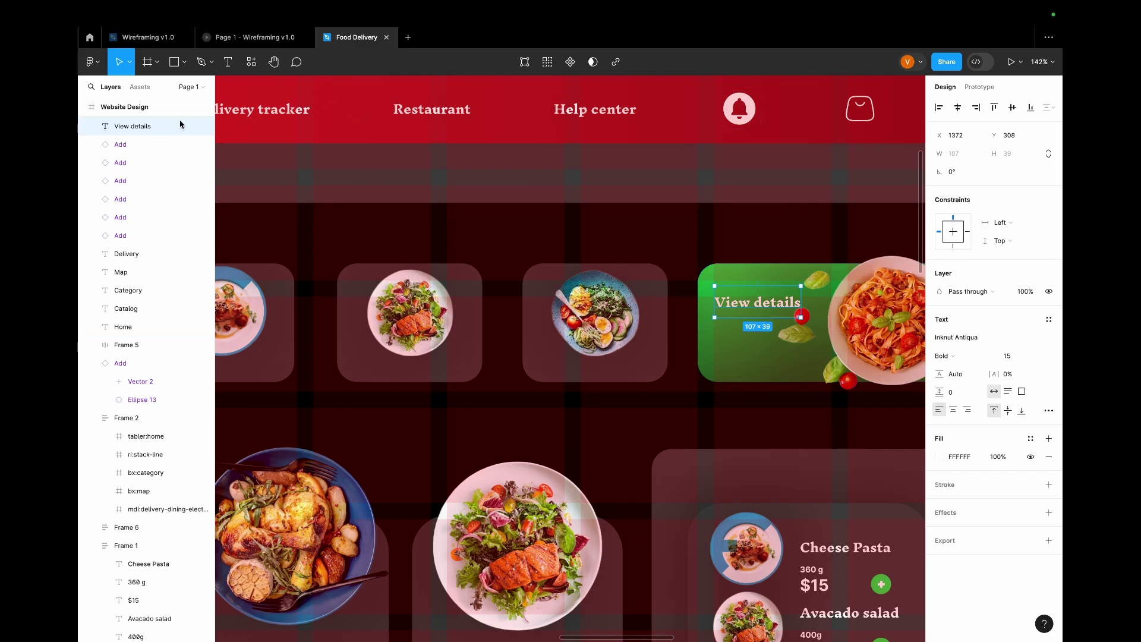
# Draw a rectangle about 127 by 53 with corner radius 15 on the green banner and put it behind the View details text.
pyautogui.click(174, 62)
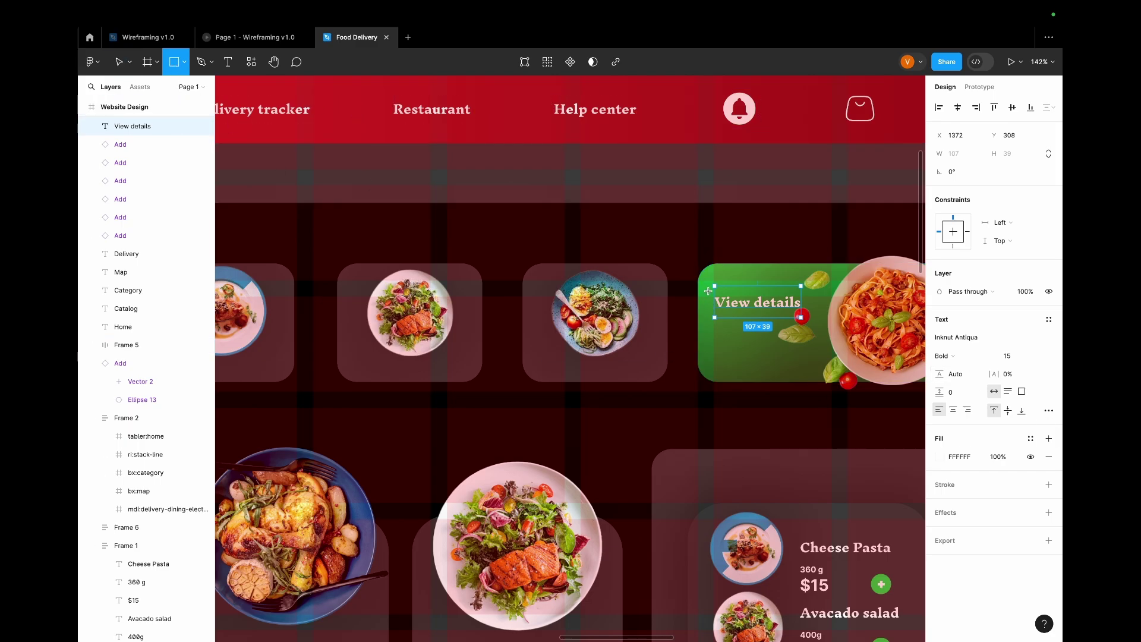
pyautogui.moveTo(707, 280)
pyautogui.mouseDown()
pyautogui.moveTo(755, 336)
pyautogui.moveTo(796, 340)
pyautogui.moveTo(806, 322)
pyautogui.mouseUp()
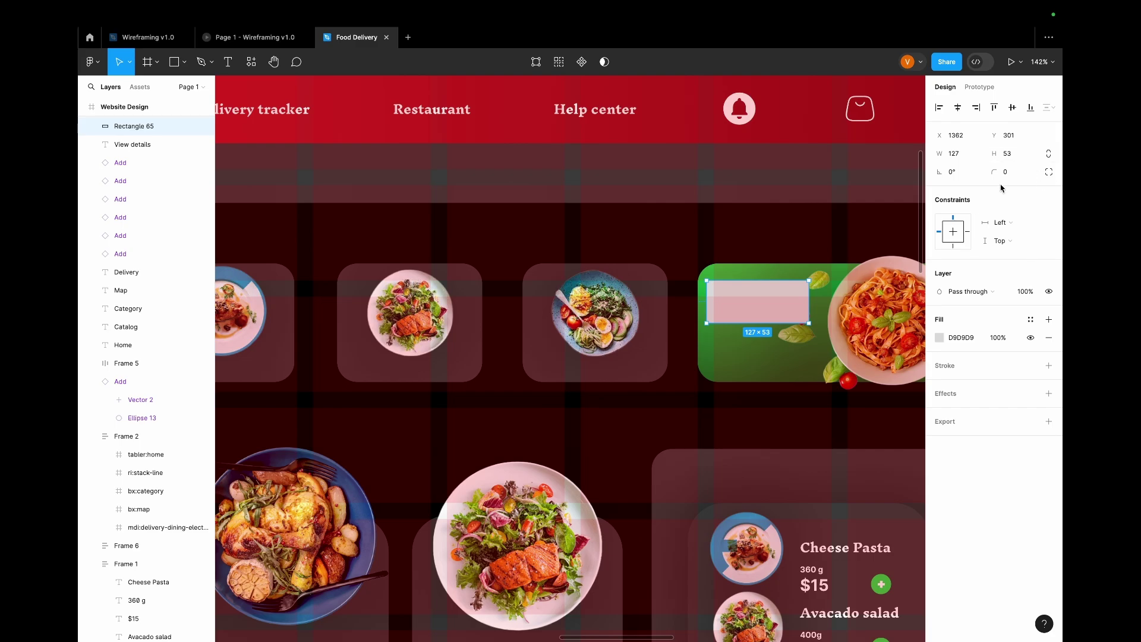
pyautogui.click(1007, 177)
pyautogui.write('15')
pyautogui.press('Return')
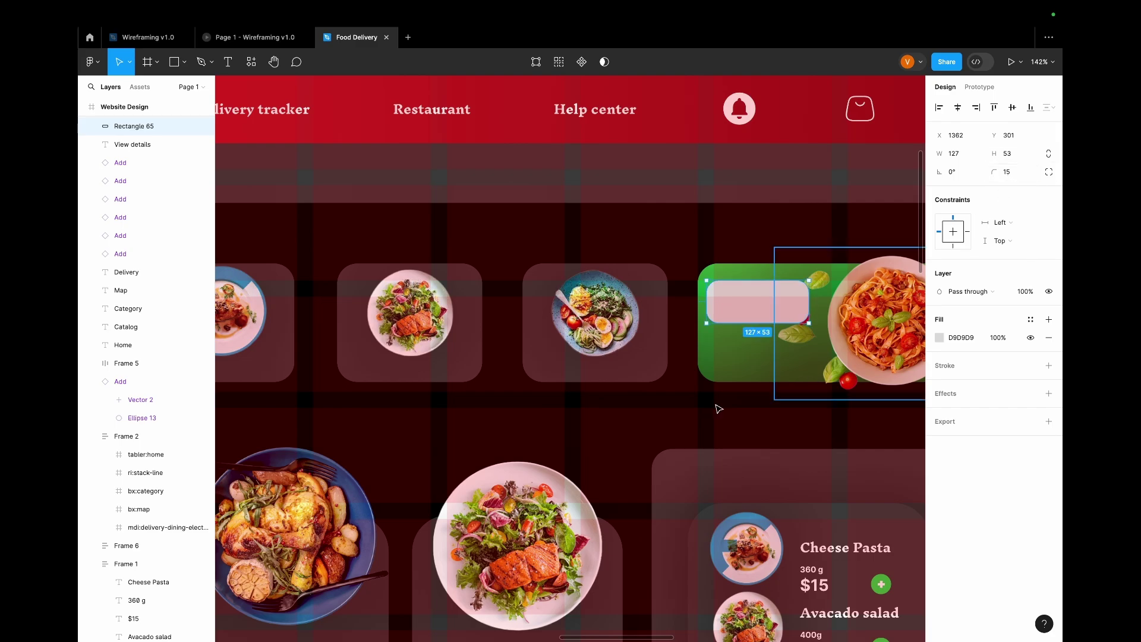
pyautogui.click(132, 146)
pyautogui.moveTo(130, 107); pyautogui.dragTo(137, 120)
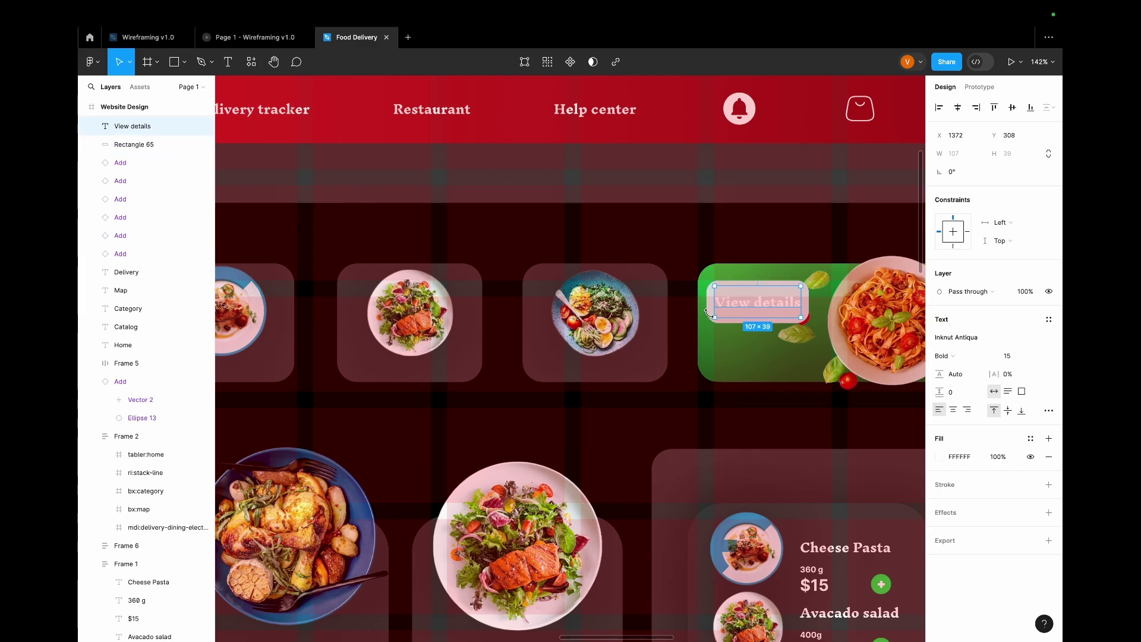
# Fill the rectangle behind the View details text with the red F12F2F sampled from the color palette frame.
pyautogui.scroll(5, 710, 314)
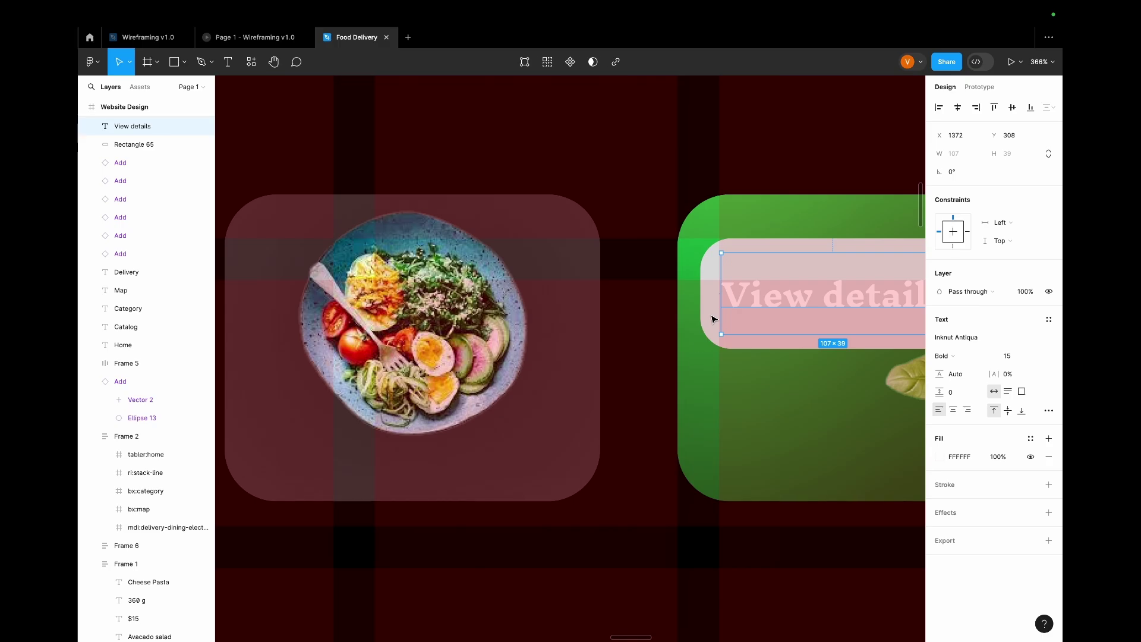
pyautogui.click(791, 348)
pyautogui.click(942, 338)
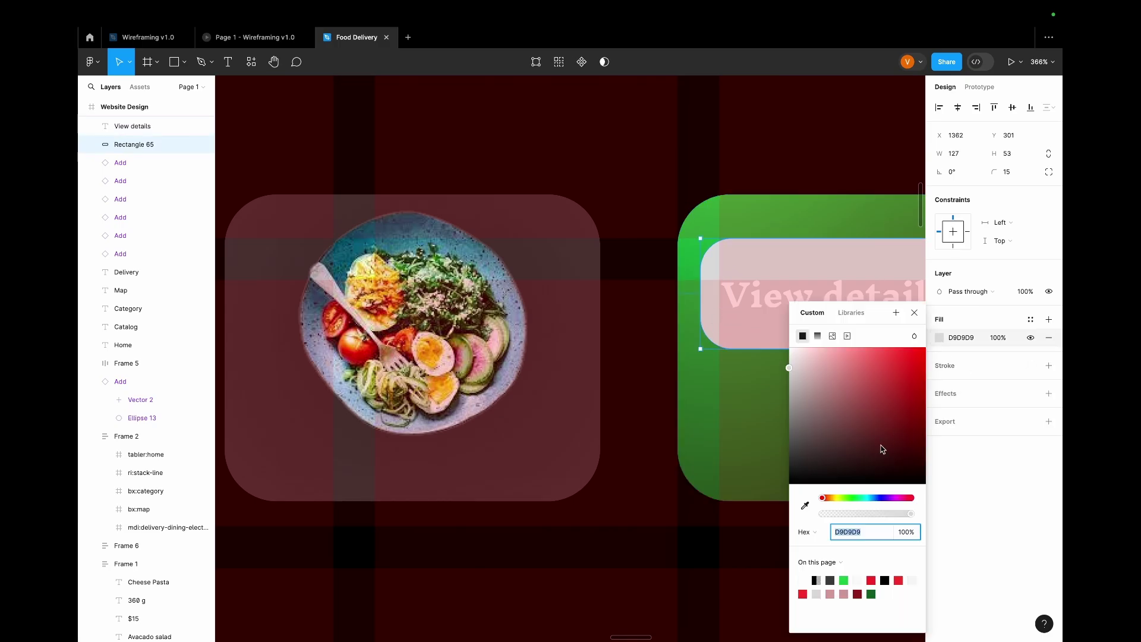
pyautogui.click(806, 505)
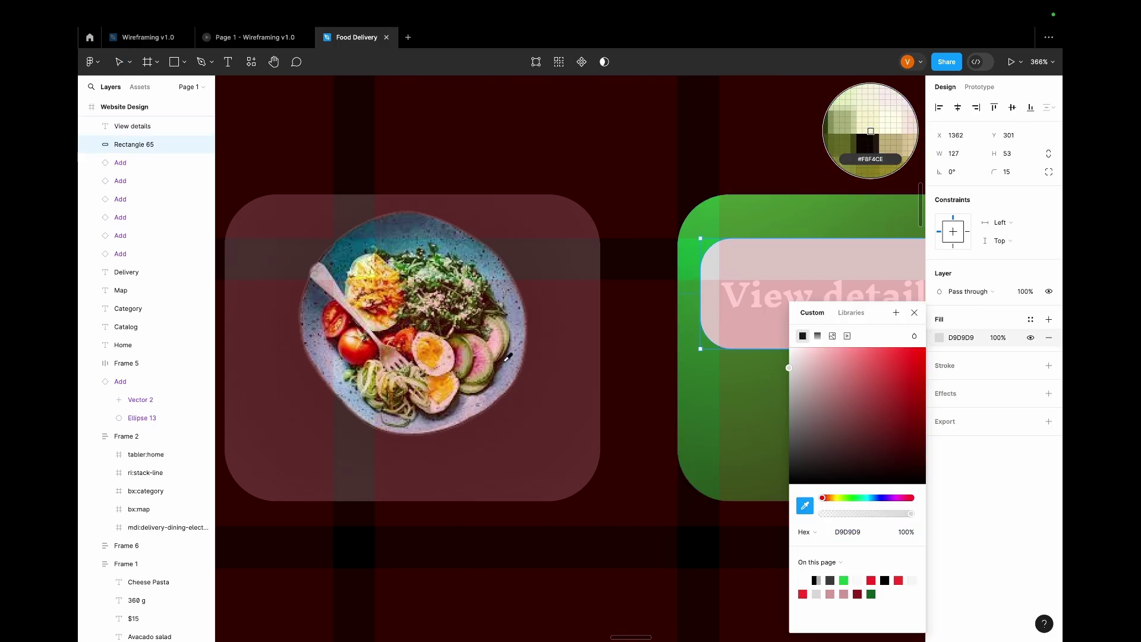
pyautogui.scroll(-5, 621, 362)
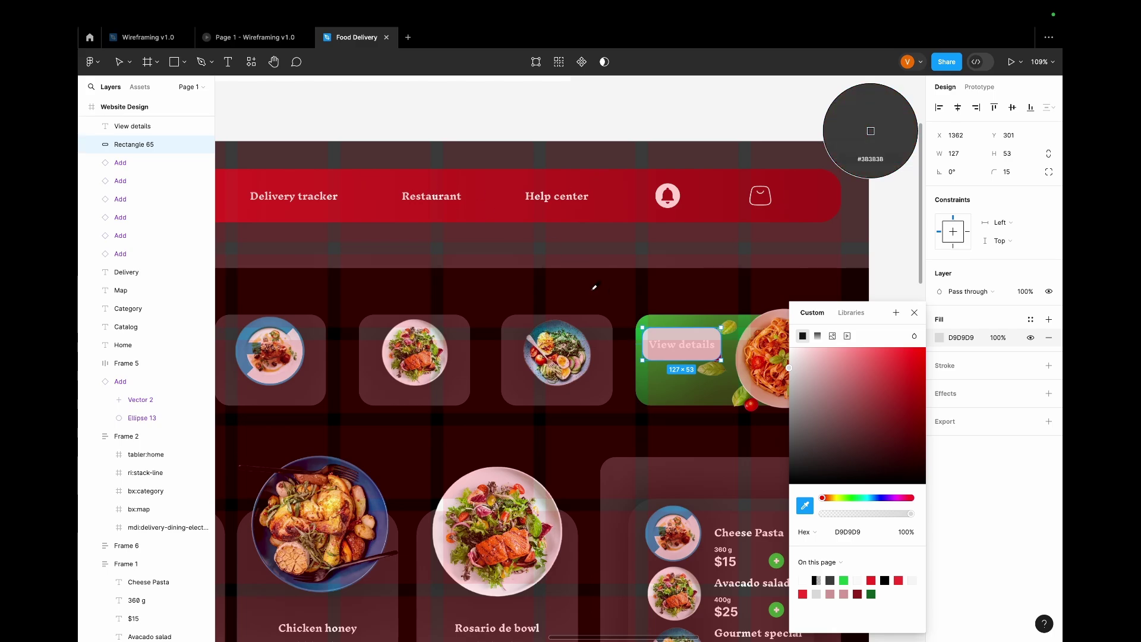
pyautogui.scroll(-5, 601, 295)
pyautogui.scroll(-2, 601, 294)
pyautogui.click(516, 197)
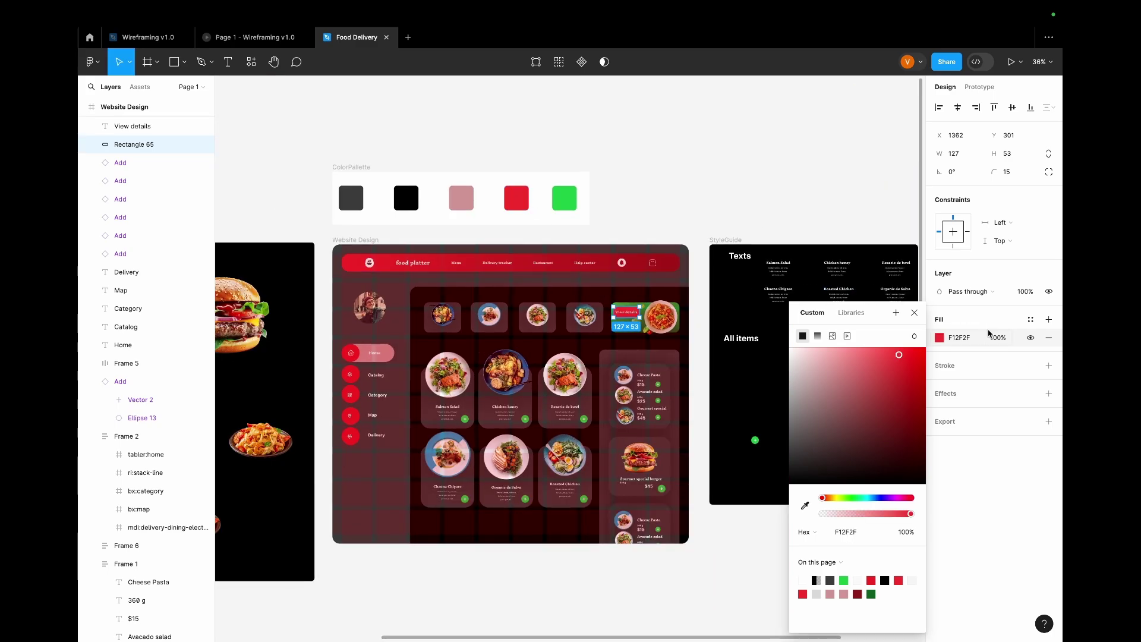
pyautogui.click(913, 313)
# Group the View details text with its red rectangle and hide the layout grids.
pyautogui.hscroll(-5, 767, 381)
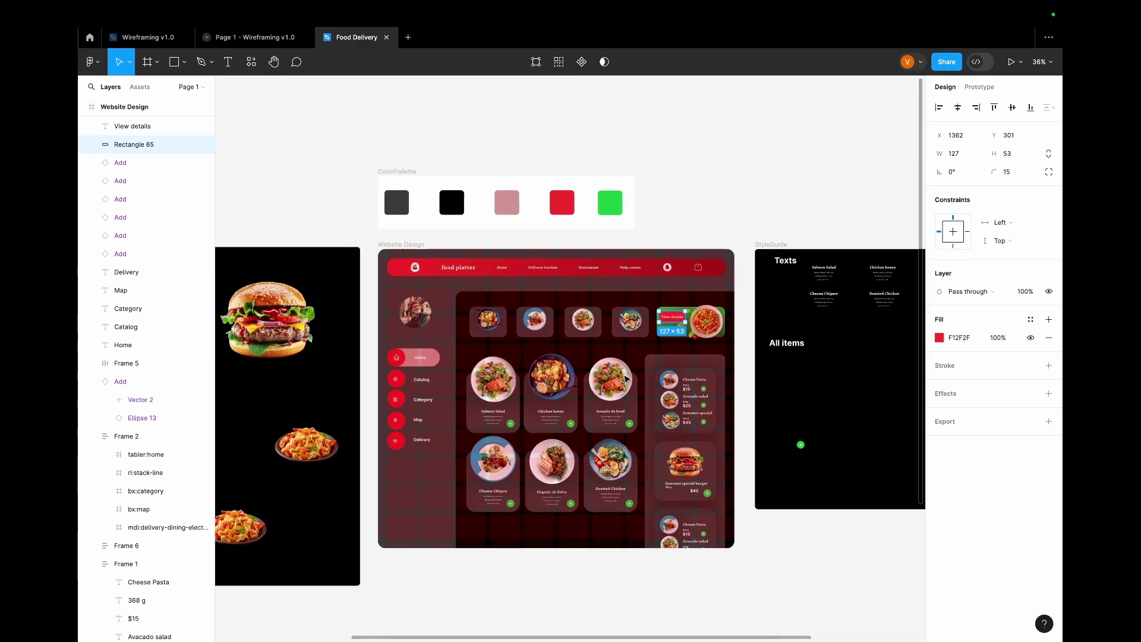
pyautogui.scroll(-4, 766, 382)
pyautogui.scroll(10, 766, 350)
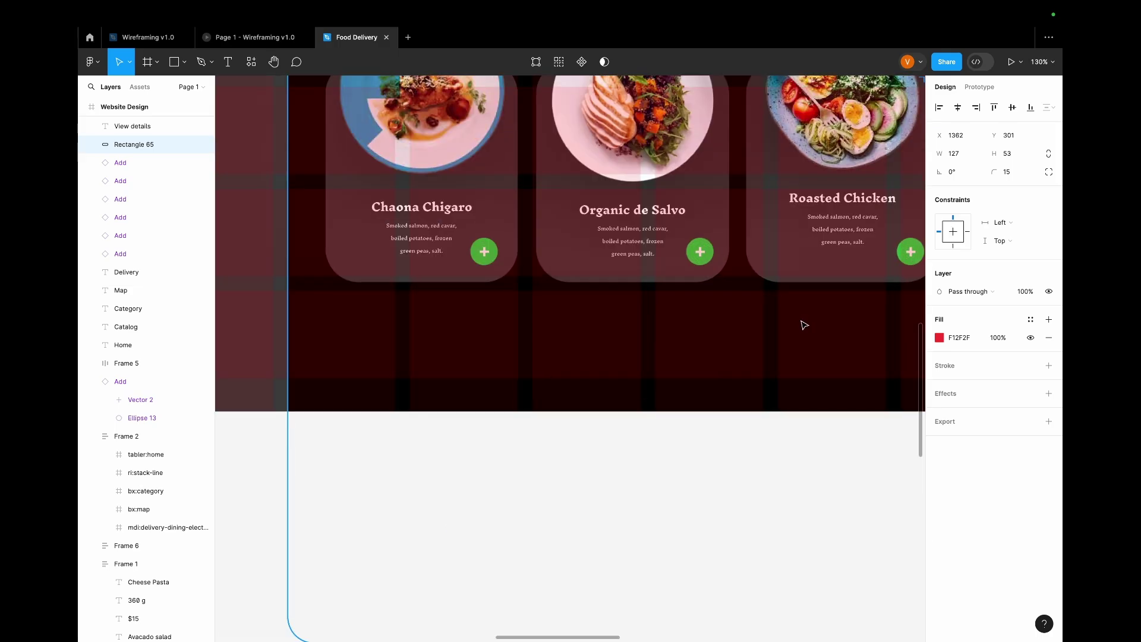
pyautogui.hscroll(8, 761, 355)
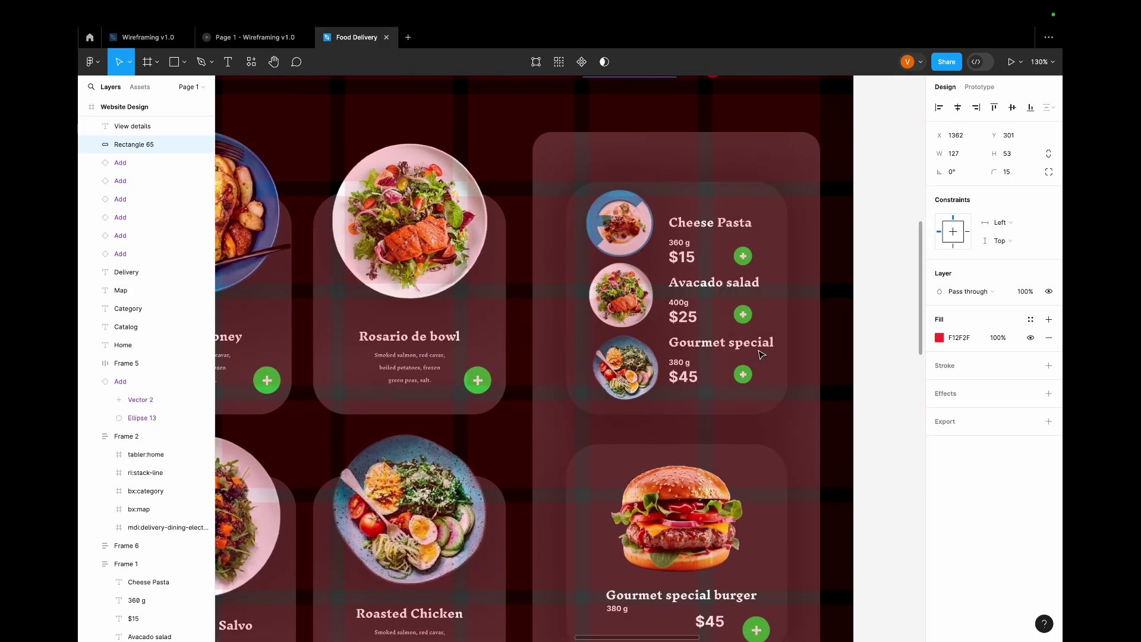
pyautogui.scroll(5, 612, 285)
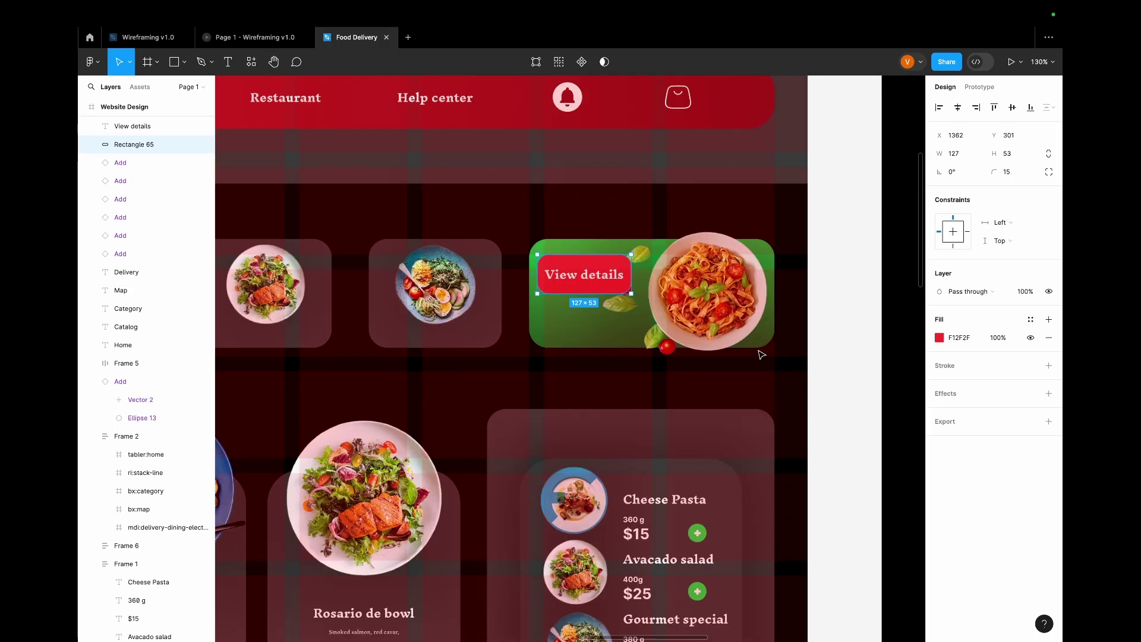
pyautogui.keyDown('shift'); pyautogui.click(604, 280); pyautogui.keyUp('shift')
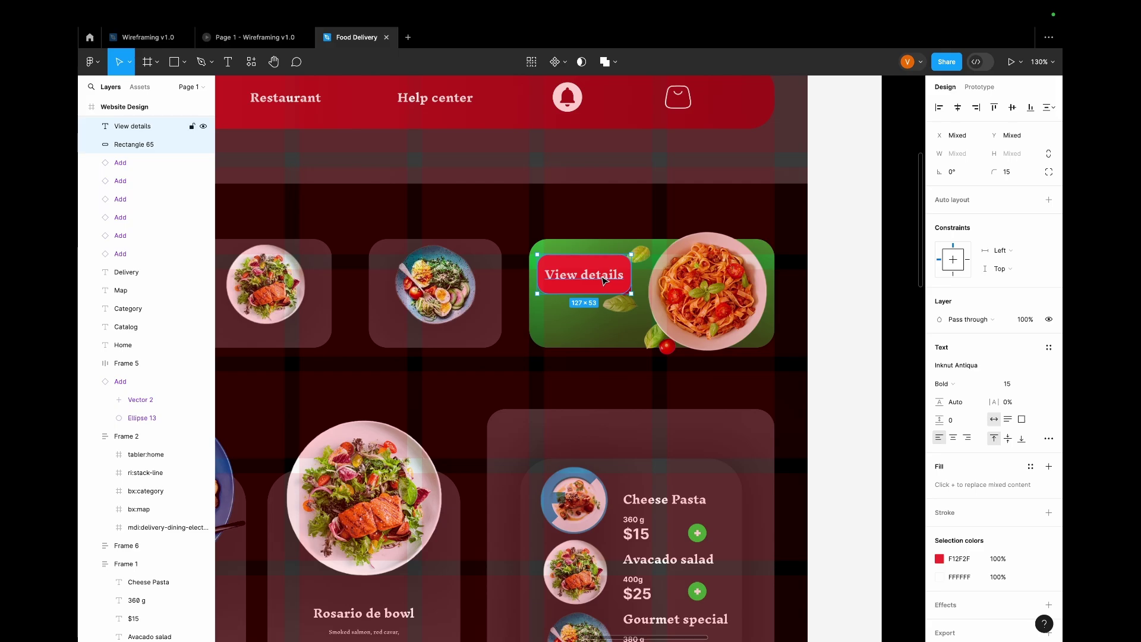
pyautogui.hotkey('shift', 'g')
pyautogui.hotkey('ctrl', 'g')
# Scale the View details button group down to about 91 by 38 and place it at X 1366, Y 295 on the green banner.
pyautogui.doubleClick(624, 287)
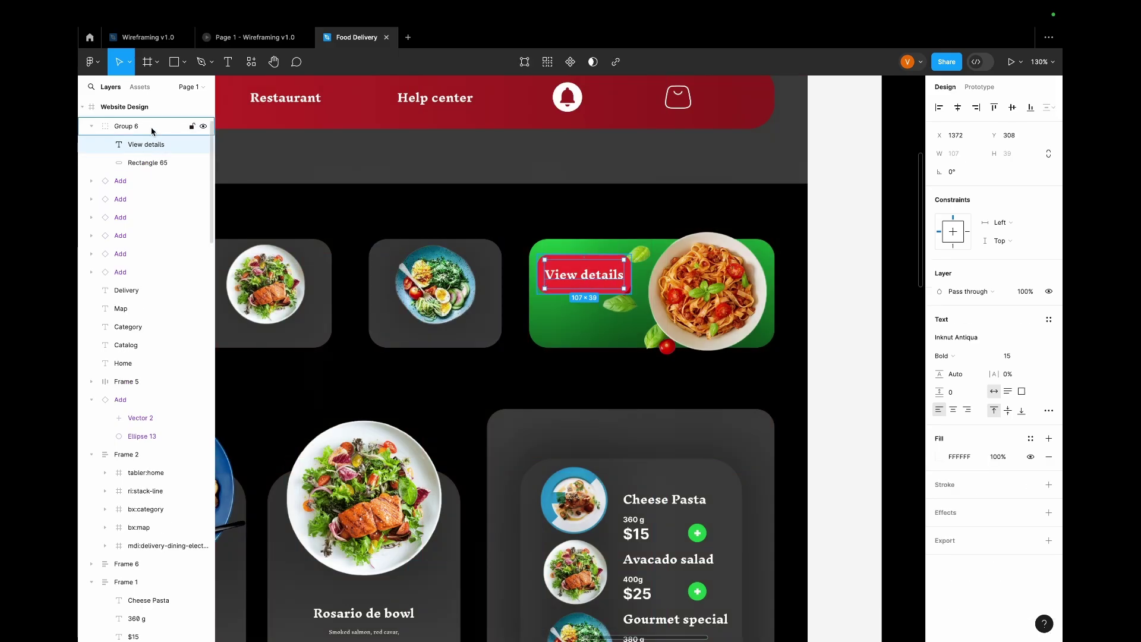
pyautogui.click(201, 126)
pyautogui.press('k')
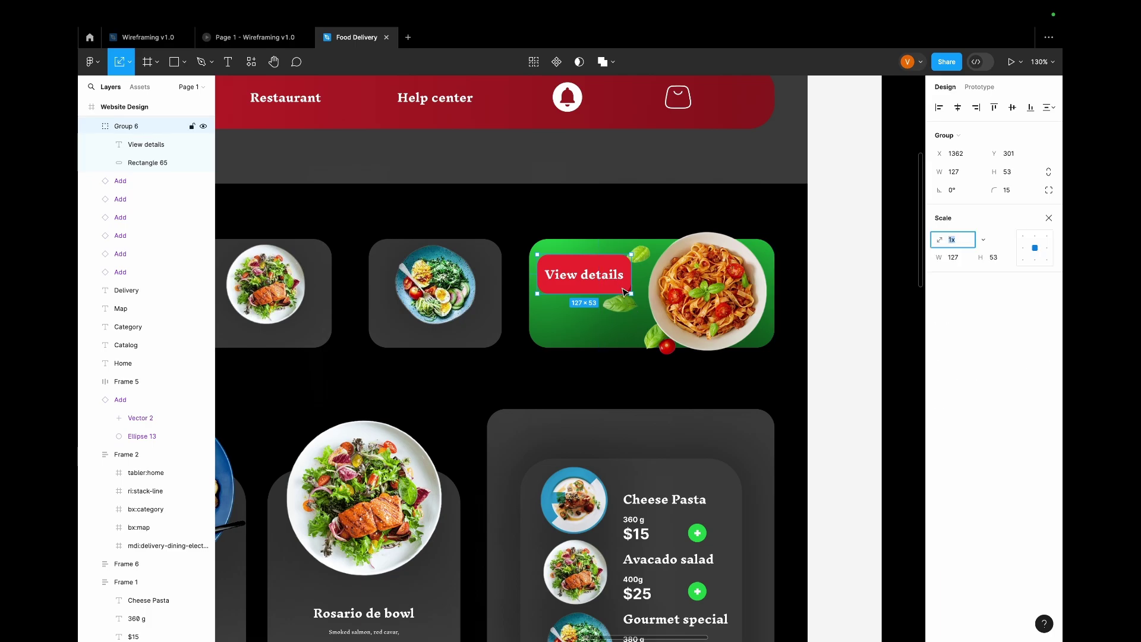
pyautogui.moveTo(629, 294); pyautogui.dragTo(574, 273)
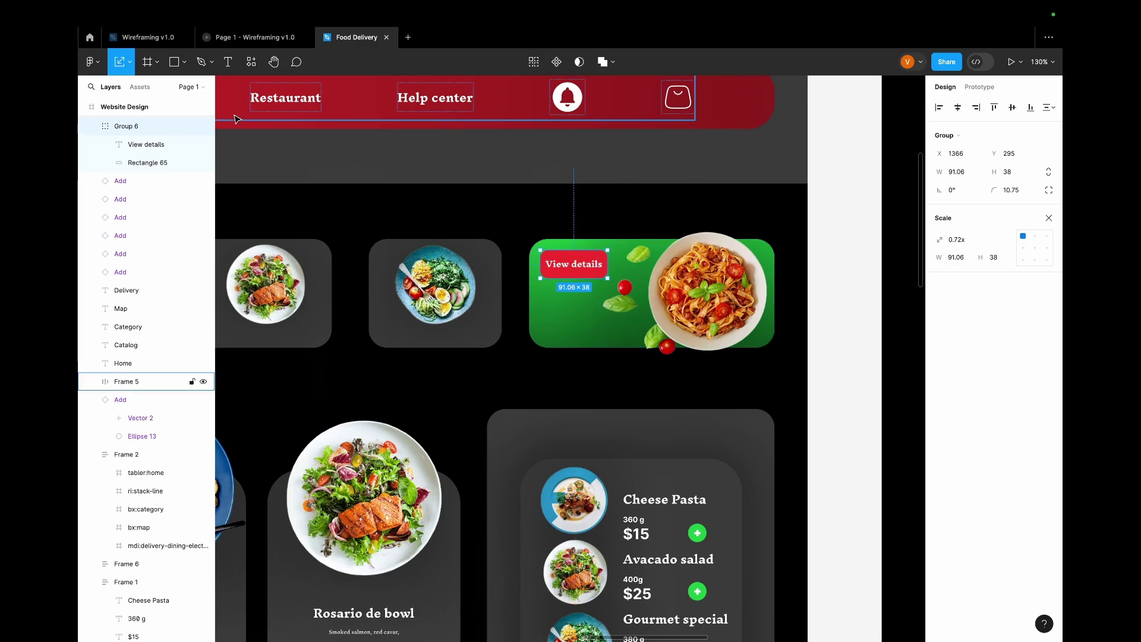
# Add the text 30% off below the View details button on the green banner and set its font to Inter.
pyautogui.press('t')
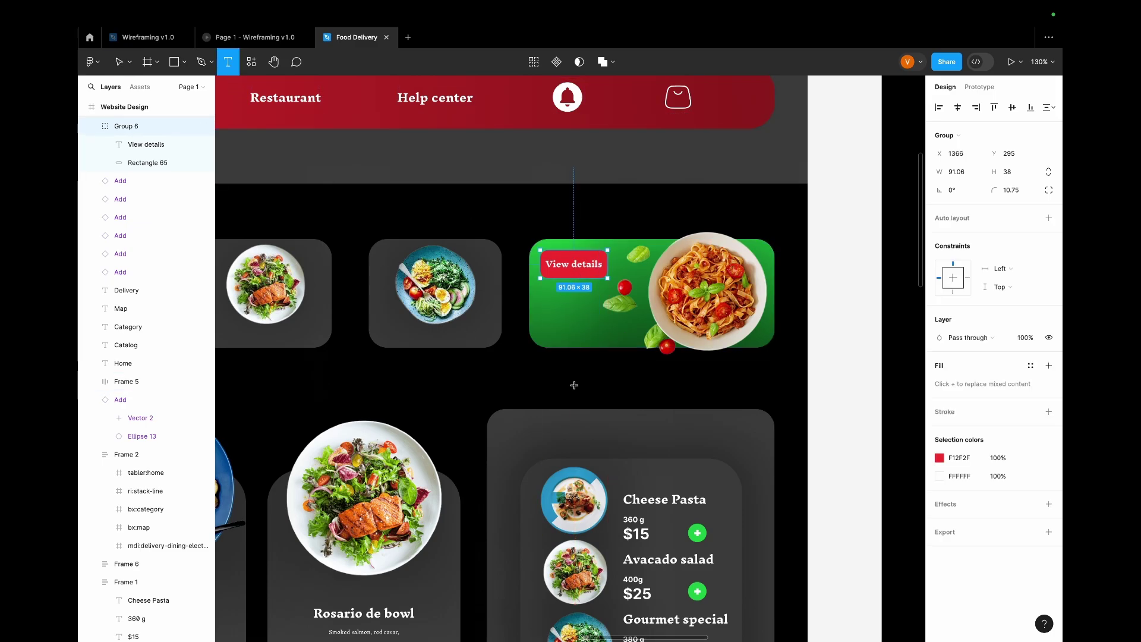
pyautogui.click(546, 290)
pyautogui.write('30% off')
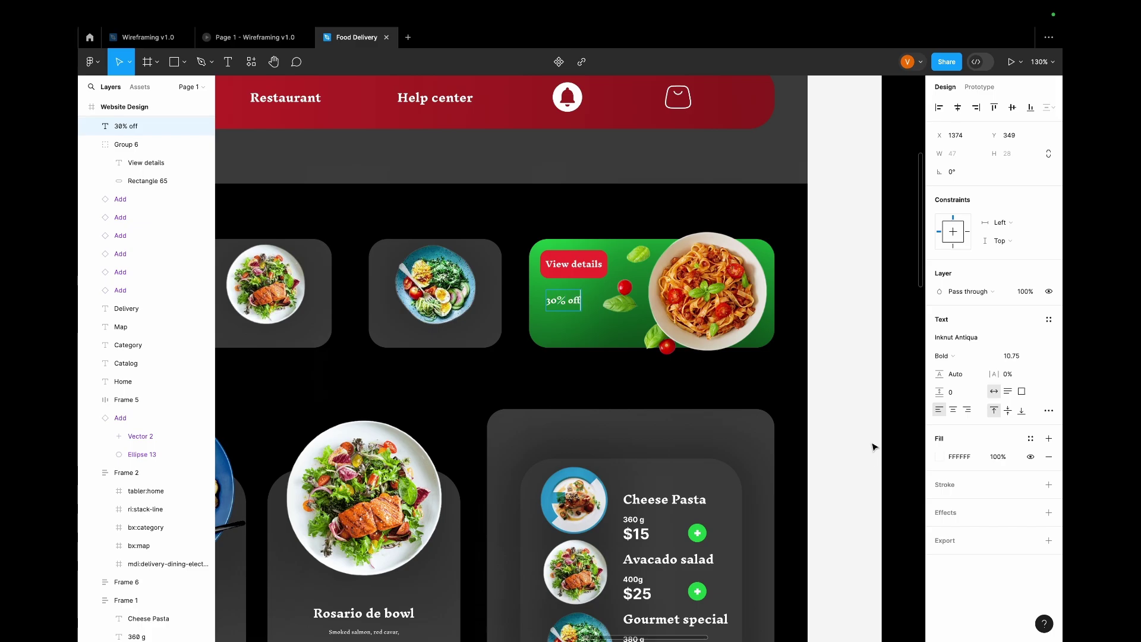
pyautogui.press('Escape')
pyautogui.click(949, 337)
pyautogui.click(819, 566)
# Duplicate the 30% off text below itself and change the copy to offer valid till 5 pm, at size 15.
pyautogui.moveTo(560, 294); pyautogui.dragTo(571, 326)
pyautogui.click(1036, 355)
pyautogui.click(1018, 449)
pyautogui.press('Return')
pyautogui.write('offer valid till 5 pm')
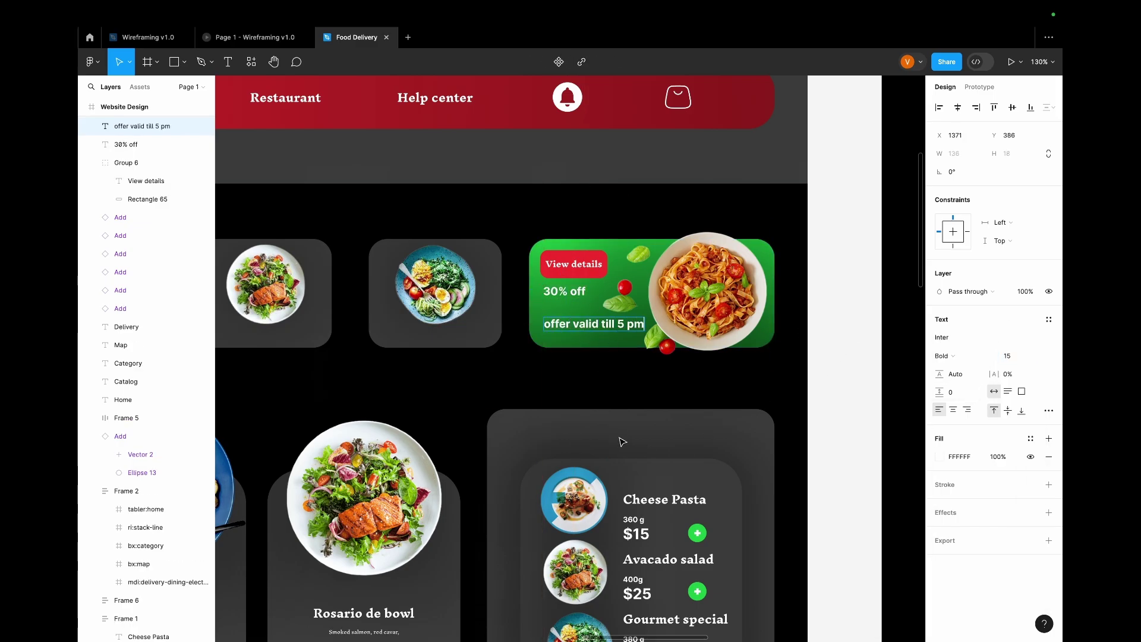
pyautogui.press('Escape')
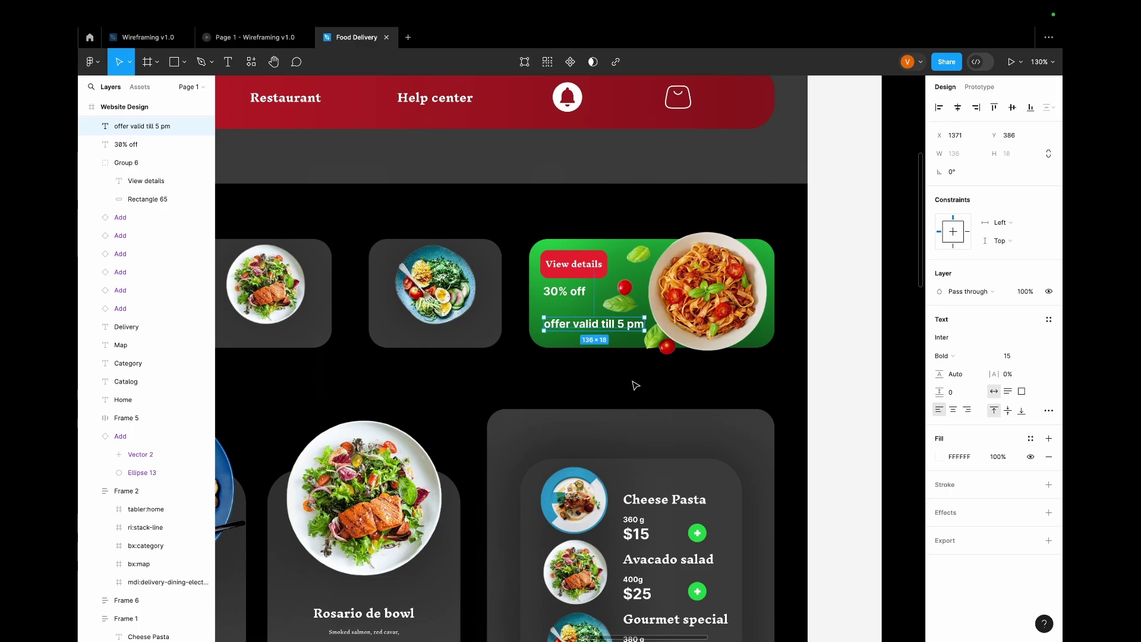
# Set the font size of the offer valid till 5 pm text to 12.
pyautogui.scroll(-5, 634, 385)
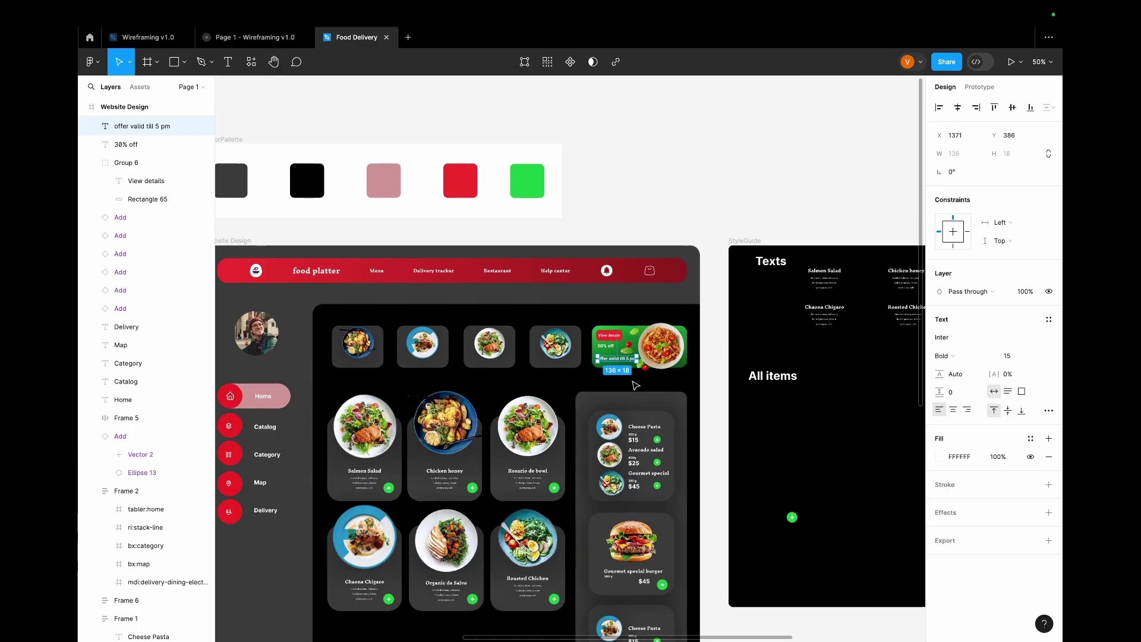
pyautogui.click(1041, 358)
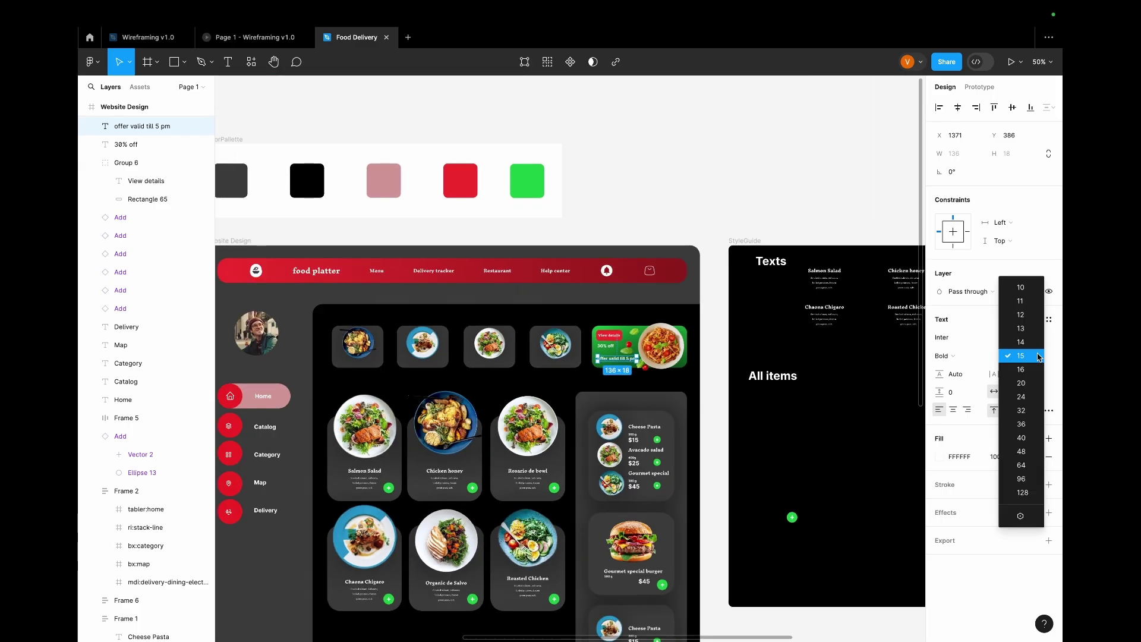
pyautogui.click(1032, 321)
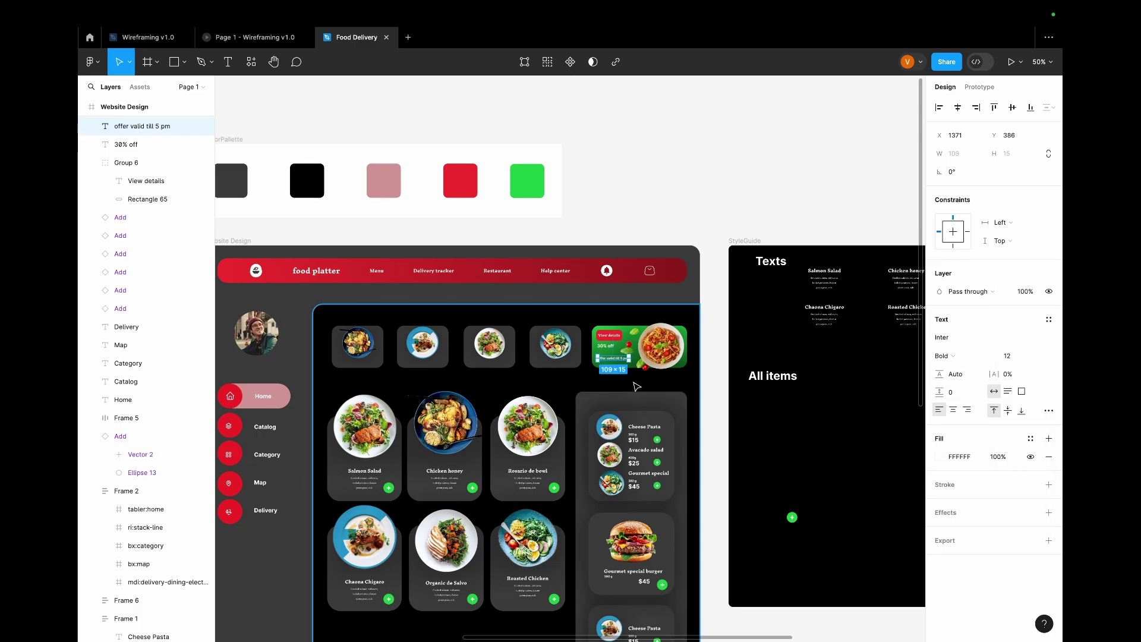
# Open the Website Design frame in the prototype presentation view.
pyautogui.scroll(3, 635, 384)
pyautogui.scroll(-5, 634, 383)
pyautogui.scroll(8, 634, 383)
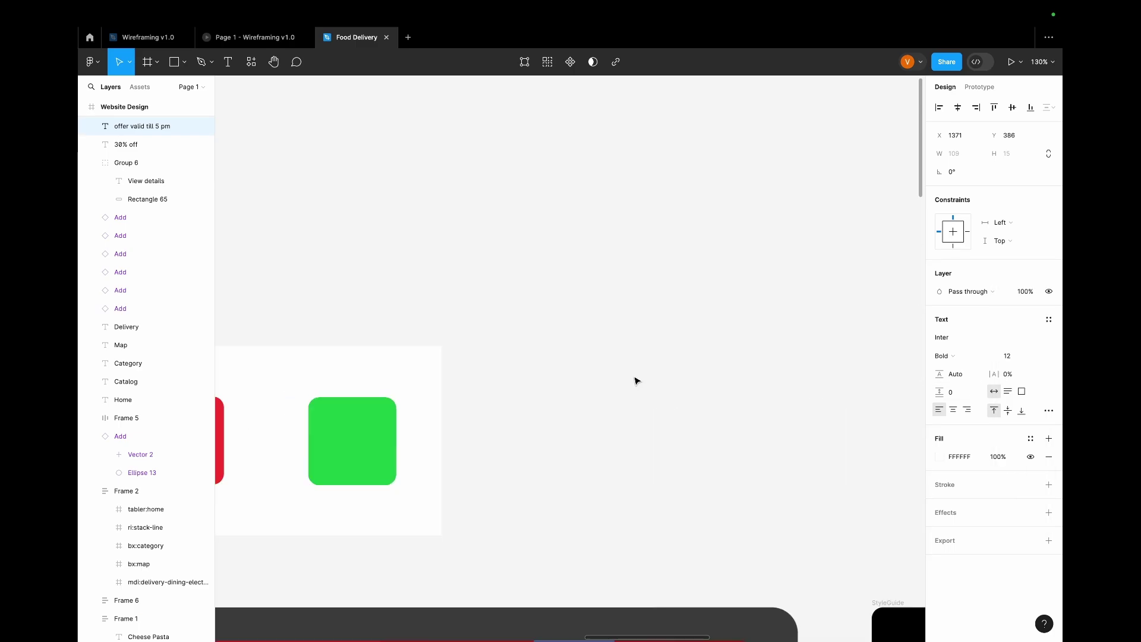
pyautogui.scroll(-5, 637, 390)
pyautogui.hscroll(-10, 639, 387)
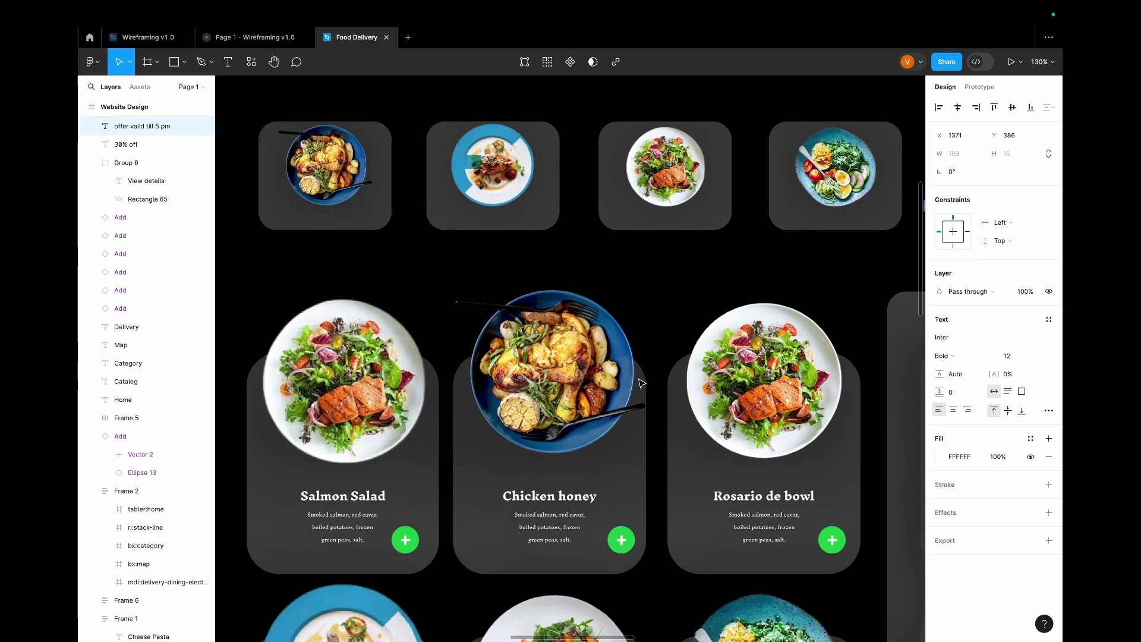
pyautogui.scroll(-5, 641, 382)
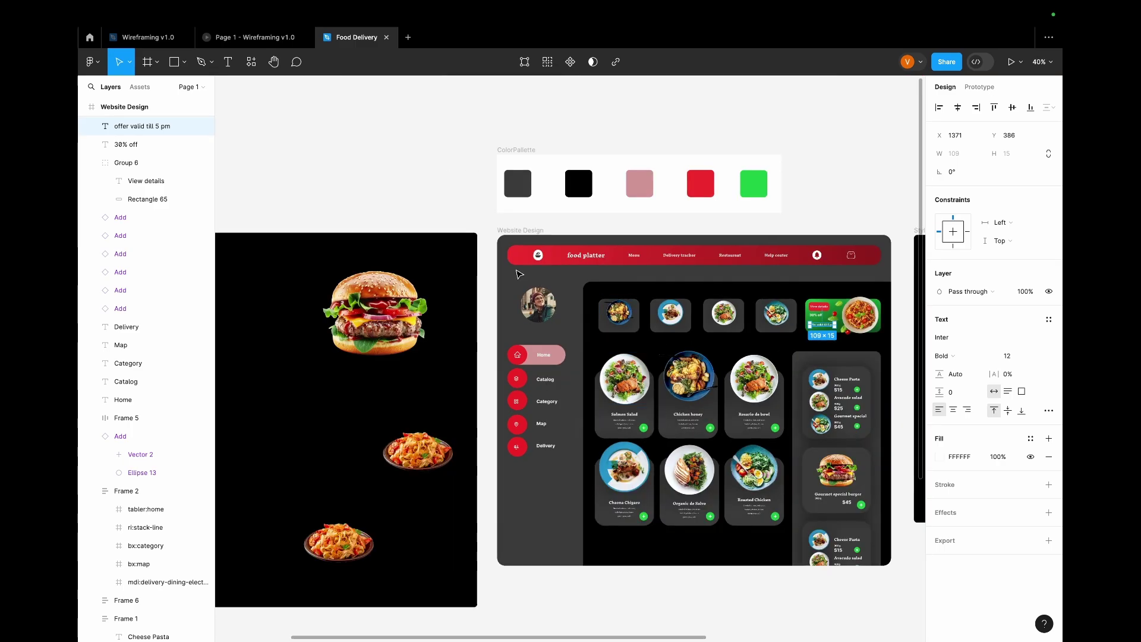
pyautogui.click(517, 231)
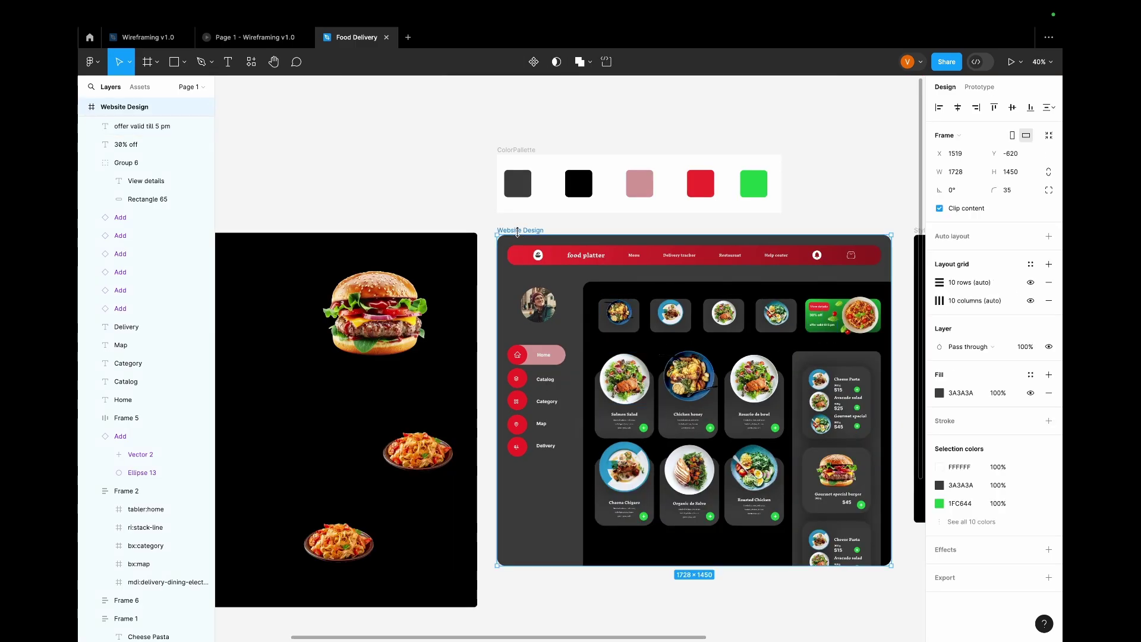
pyautogui.moveTo(565, 26)
pyautogui.click(1011, 61)
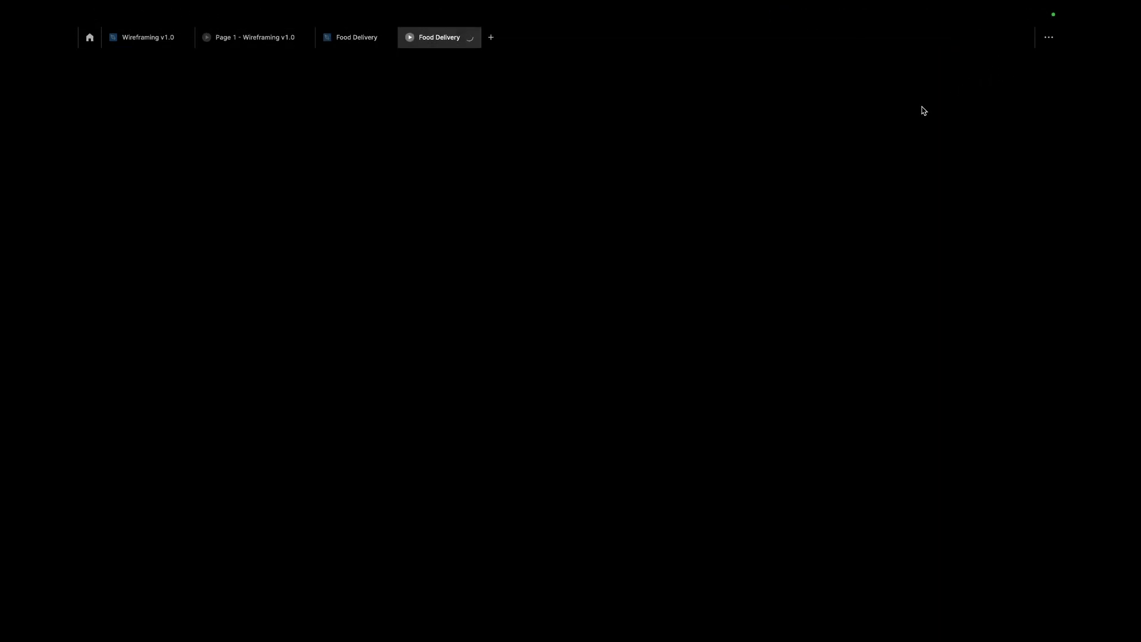